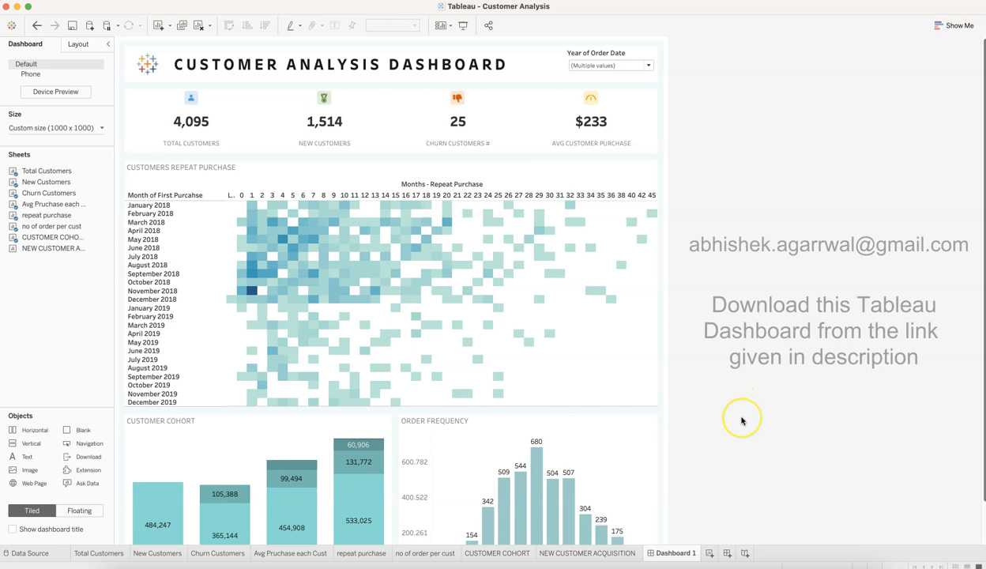
Look over the customer analysis dashboard, then open the Total Customers worksheet and widen its Marks card to show full field names.
scroll(743, 419, "down", 2)
scroll(741, 420, "up", 2)
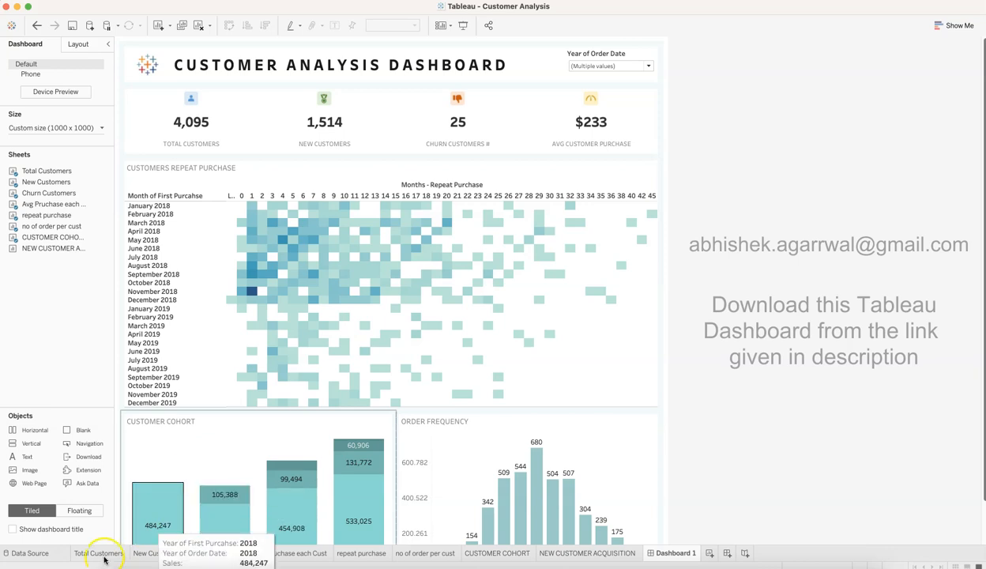
mouse_move(110, 555)
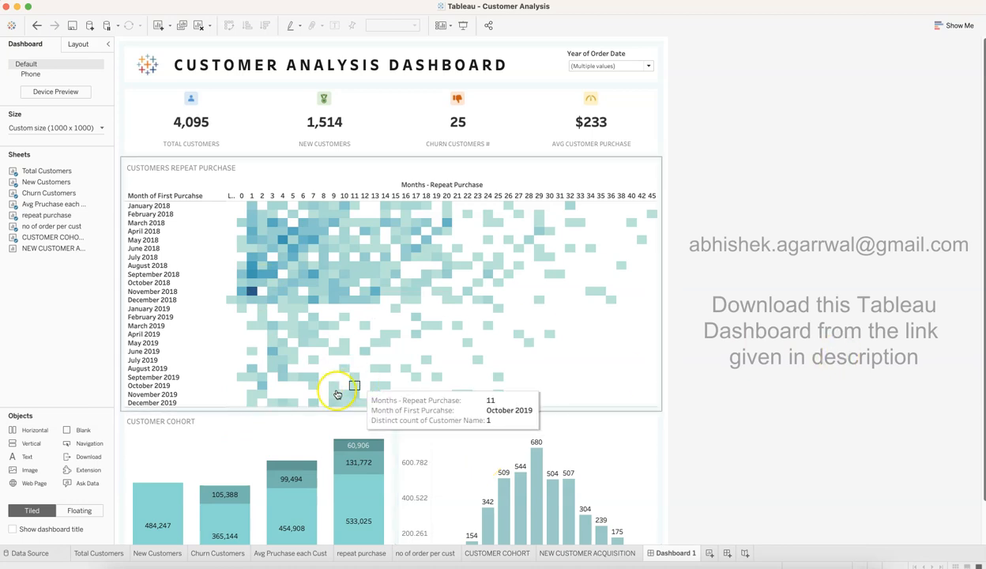
left_click(111, 552)
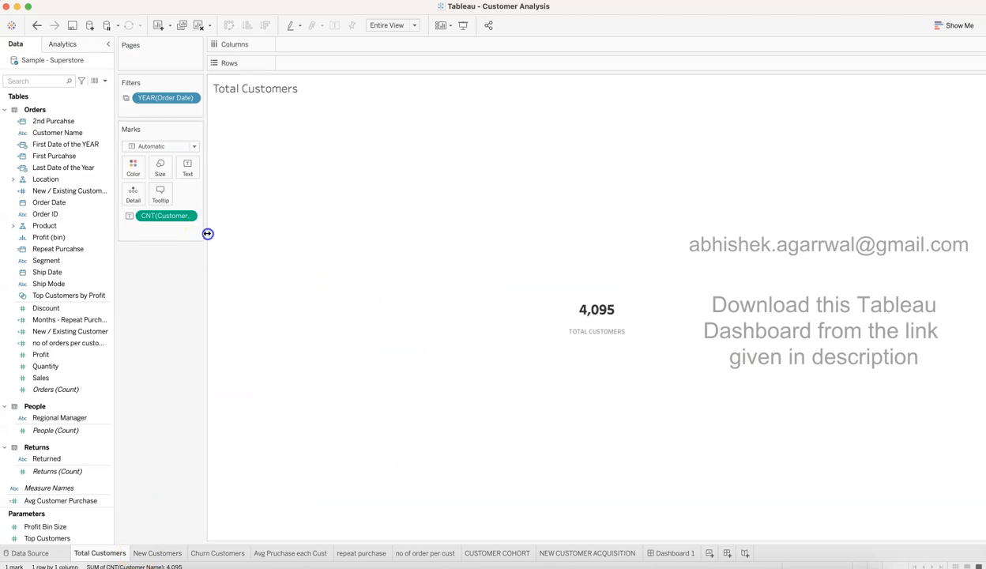
left_click_drag(205, 232, 232, 233)
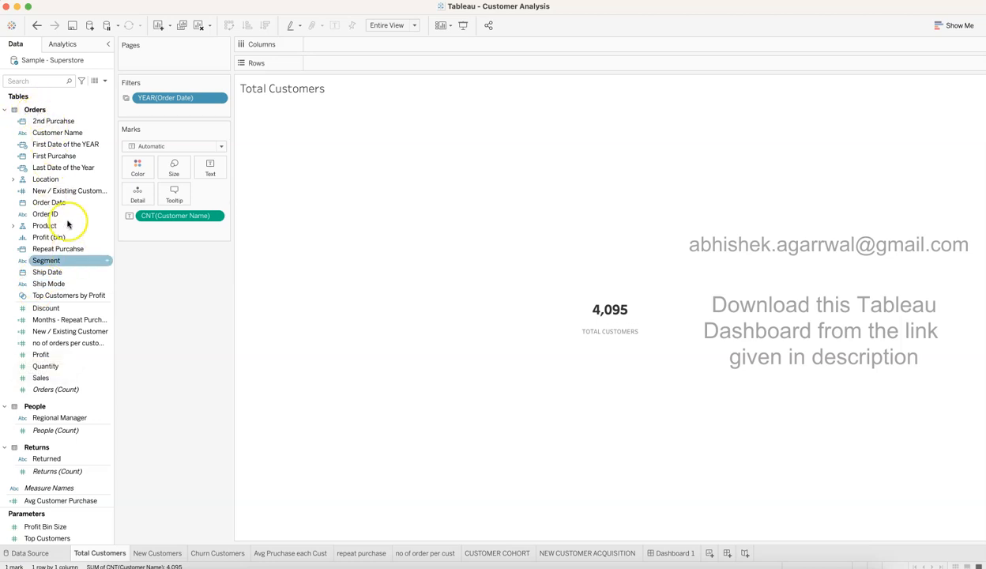
Examine the measure aggregation options of the Customer Name count on the Marks card, including Count and Count (Distinct).
left_click(66, 133)
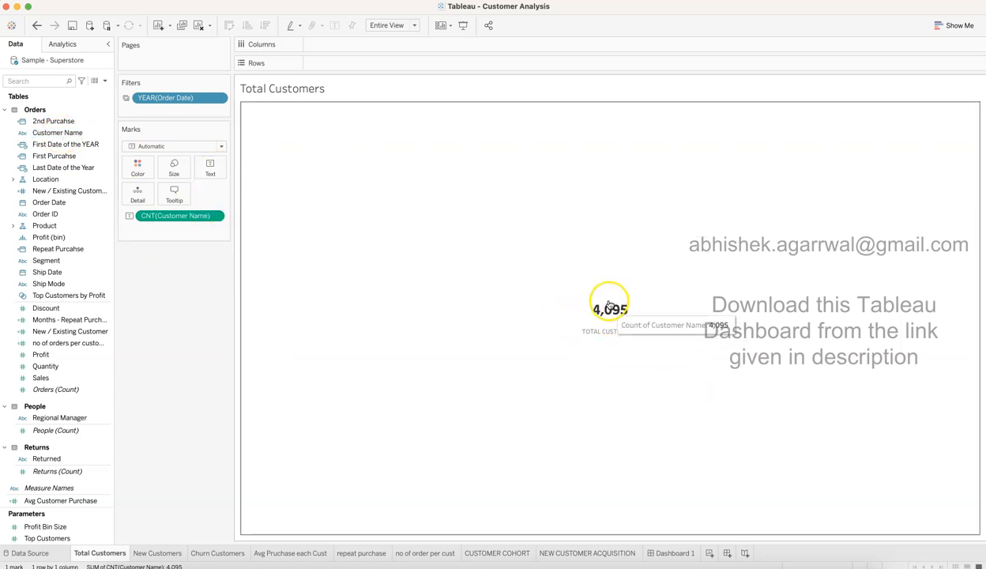
left_click(214, 216)
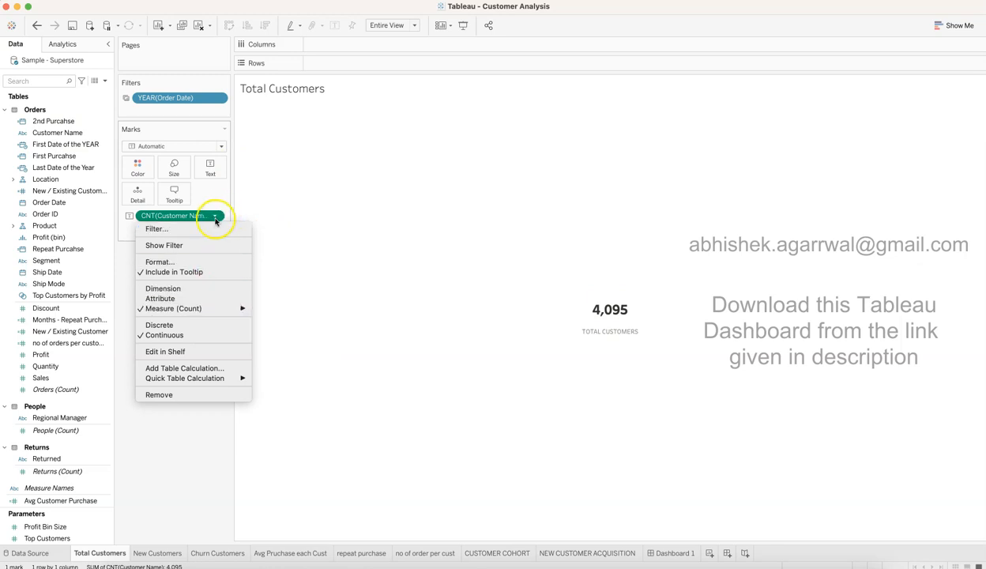
mouse_move(226, 311)
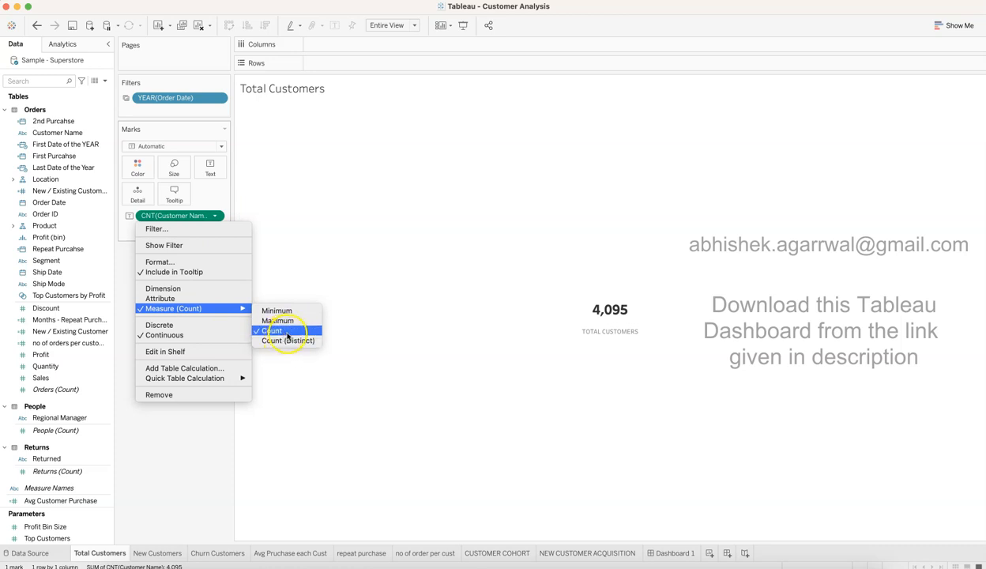
left_click(210, 438)
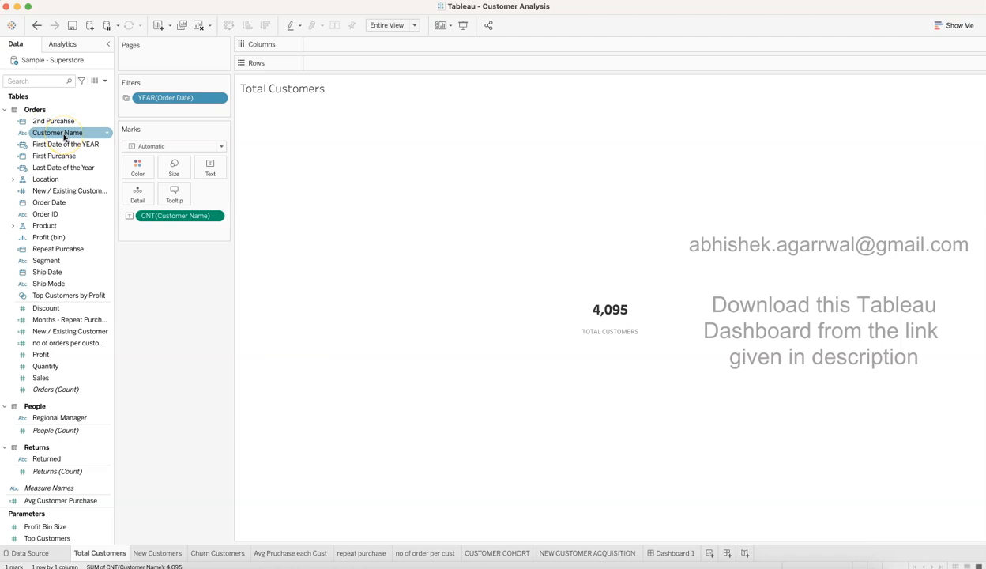
left_click(214, 216)
mouse_move(230, 312)
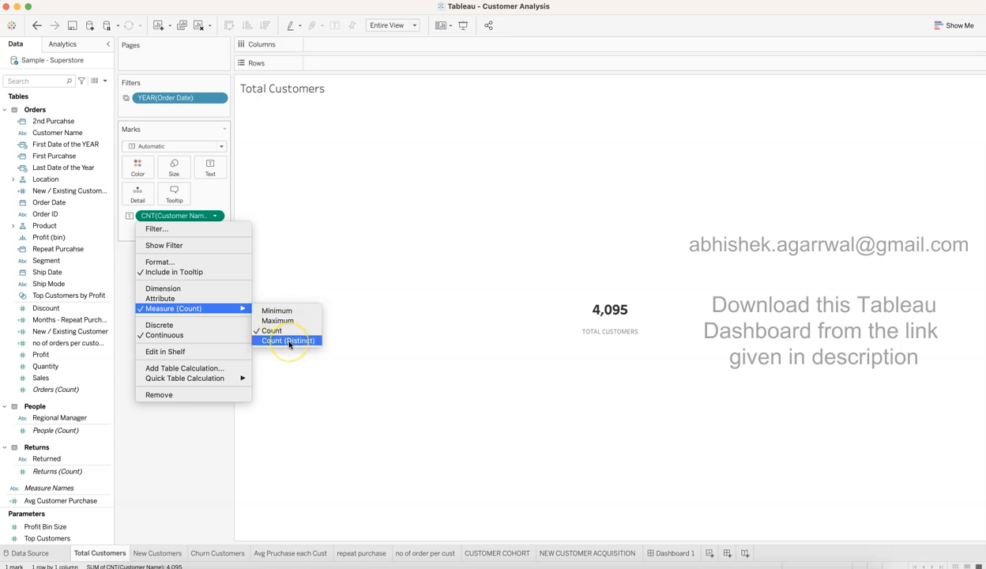
left_click(193, 476)
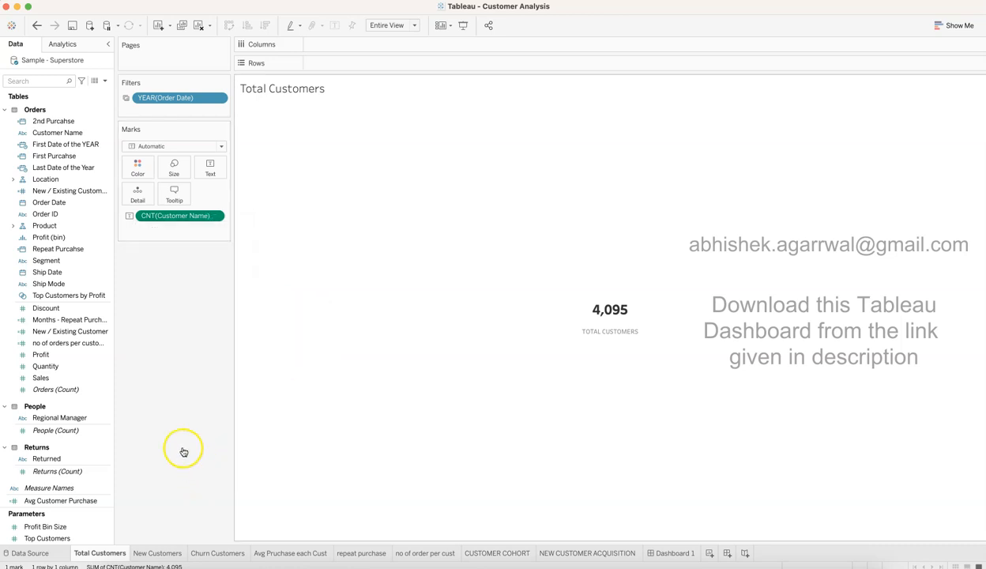
Open the Total Customers label for editing and examine the font and colour settings of its customer count line.
mouse_move(614, 310)
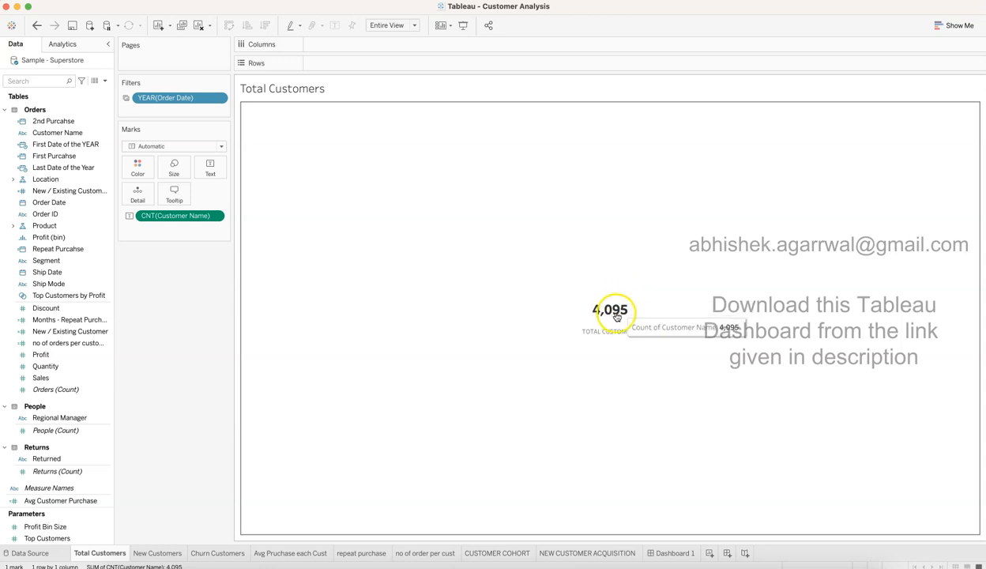
left_click(222, 172)
left_click(303, 192)
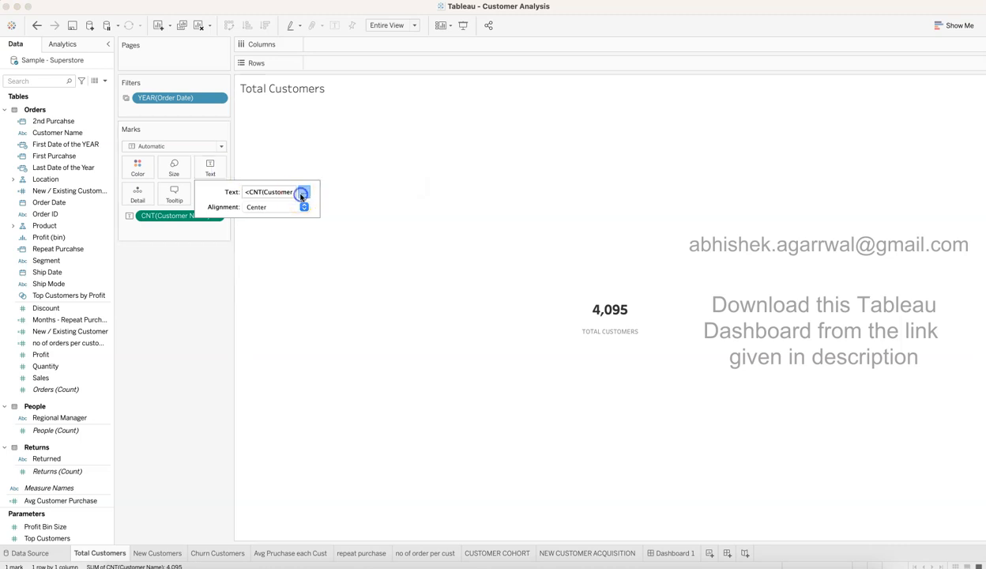
left_click(376, 240)
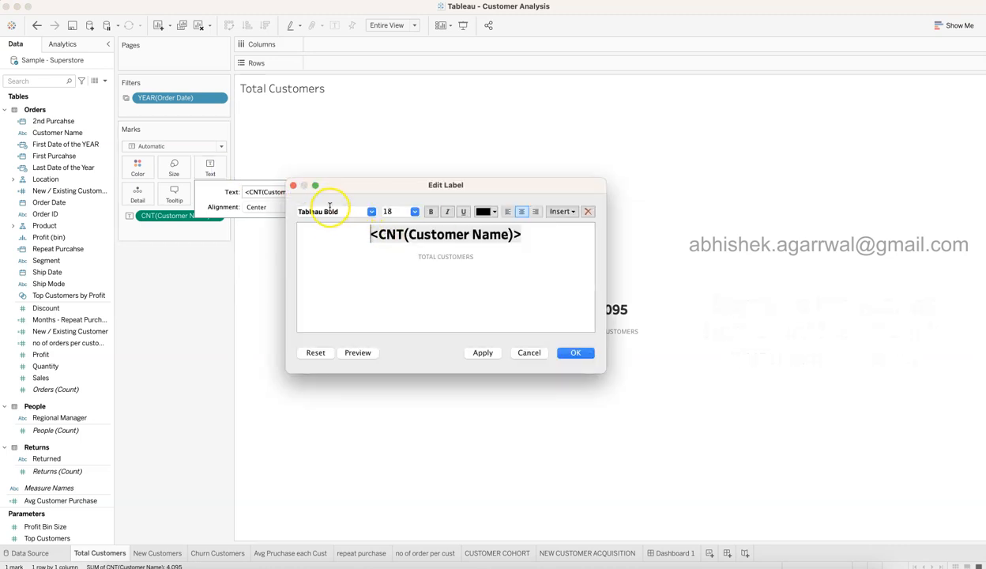
left_click_drag(369, 236, 536, 229)
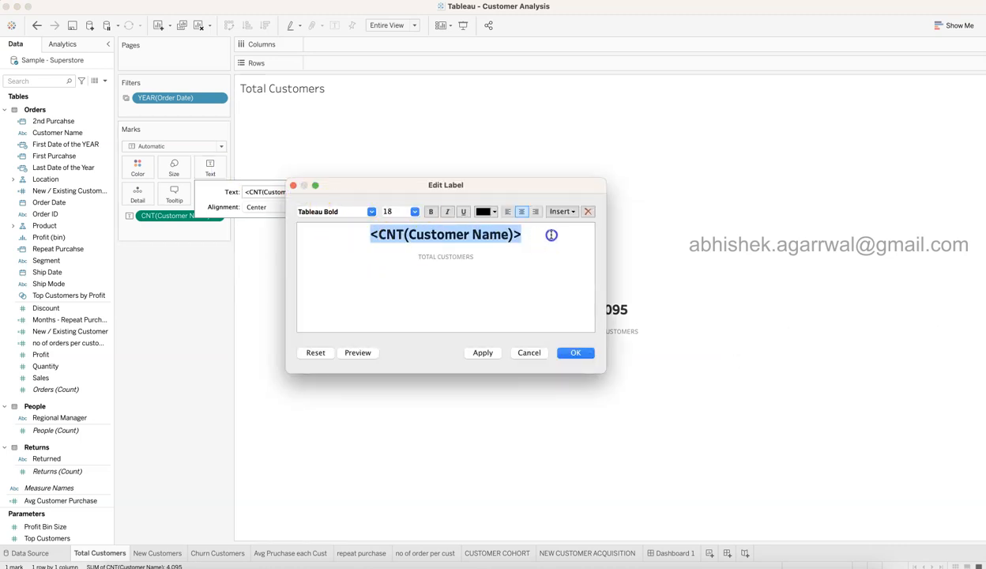
left_click(372, 212)
left_click(371, 212)
left_click(482, 212)
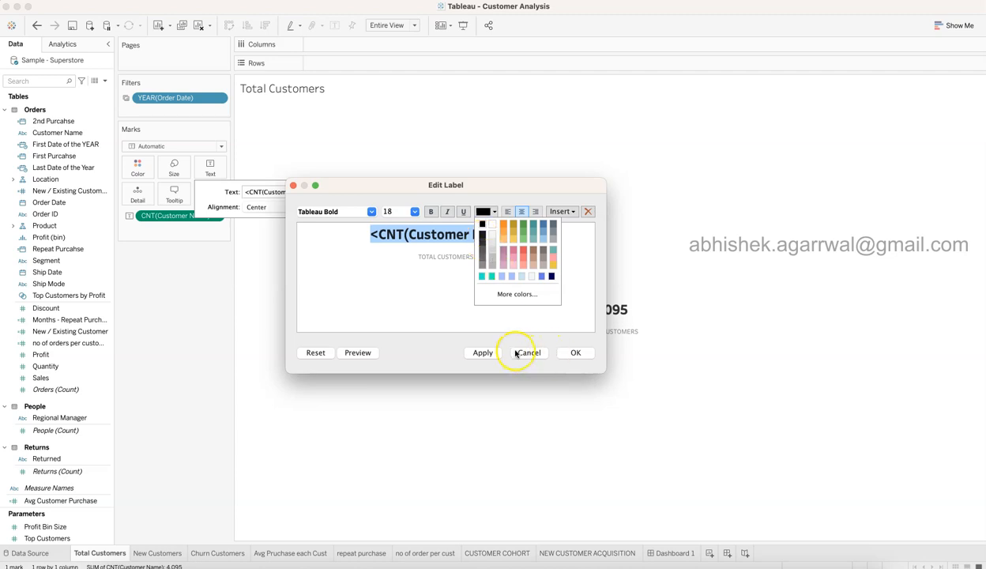
Inspect the text formatting of the TOTAL CUSTOMERS caption line in the label and close the label editor.
left_click(431, 251)
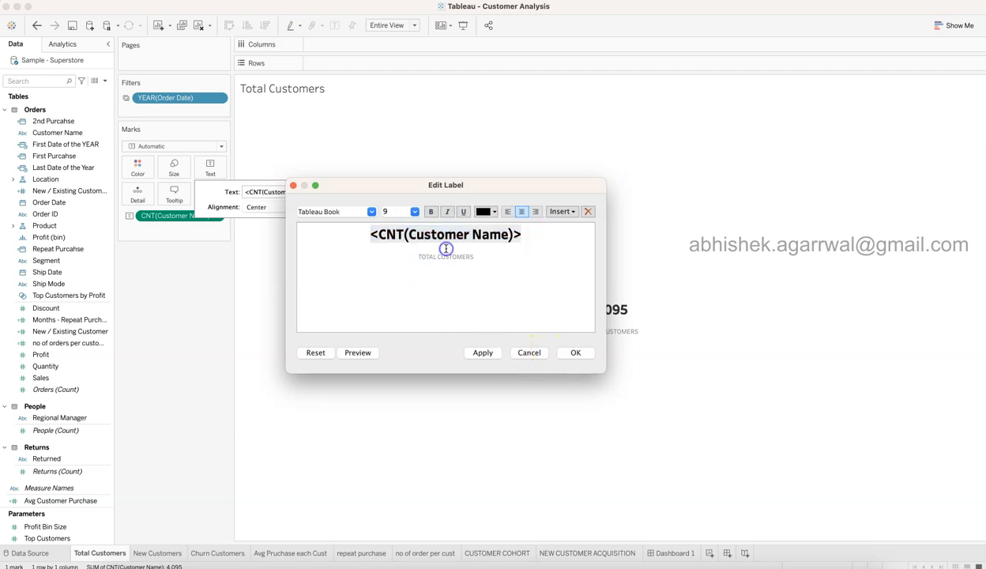
triple_click(528, 251)
left_click(527, 250)
key("Down")
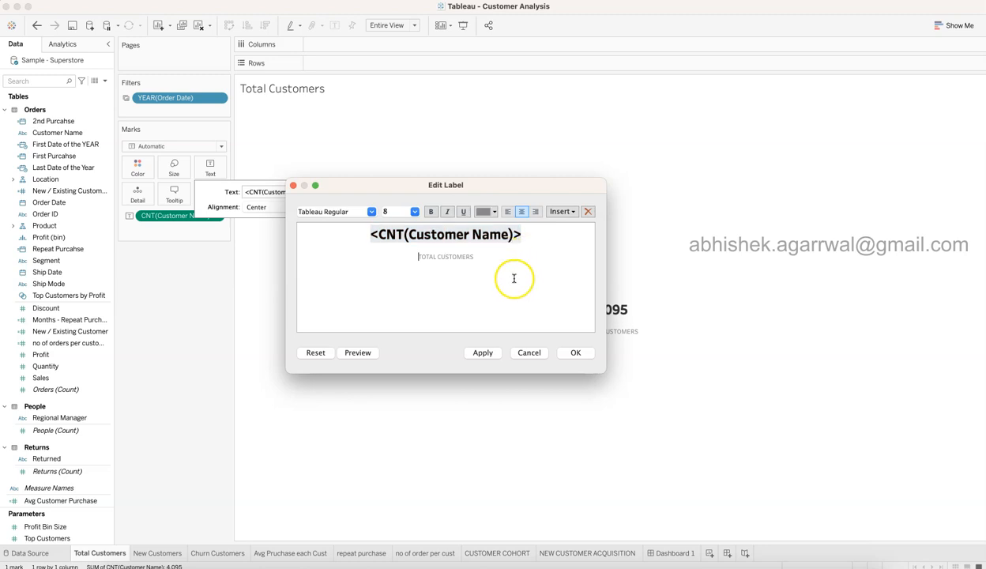
left_click(575, 353)
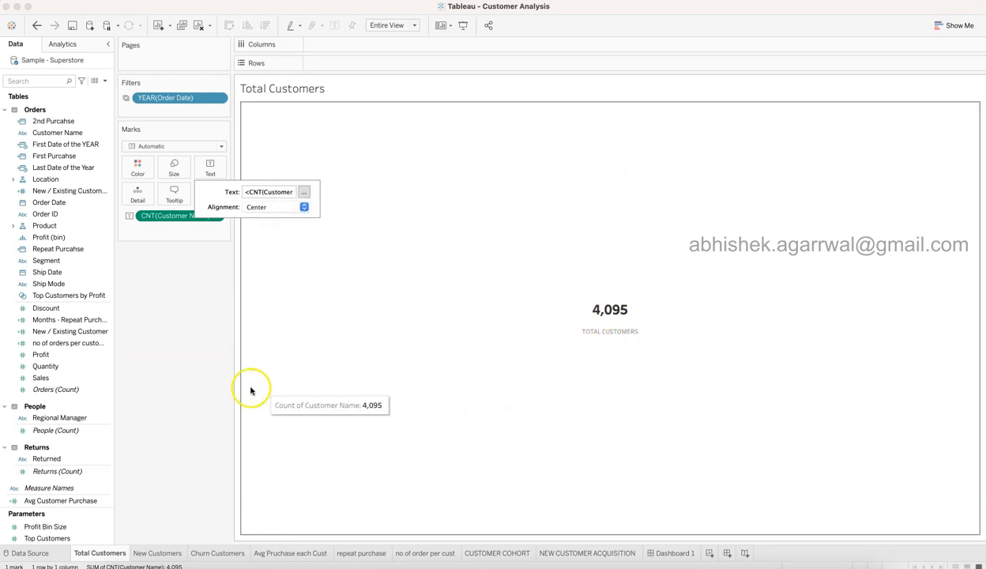
left_click(205, 381)
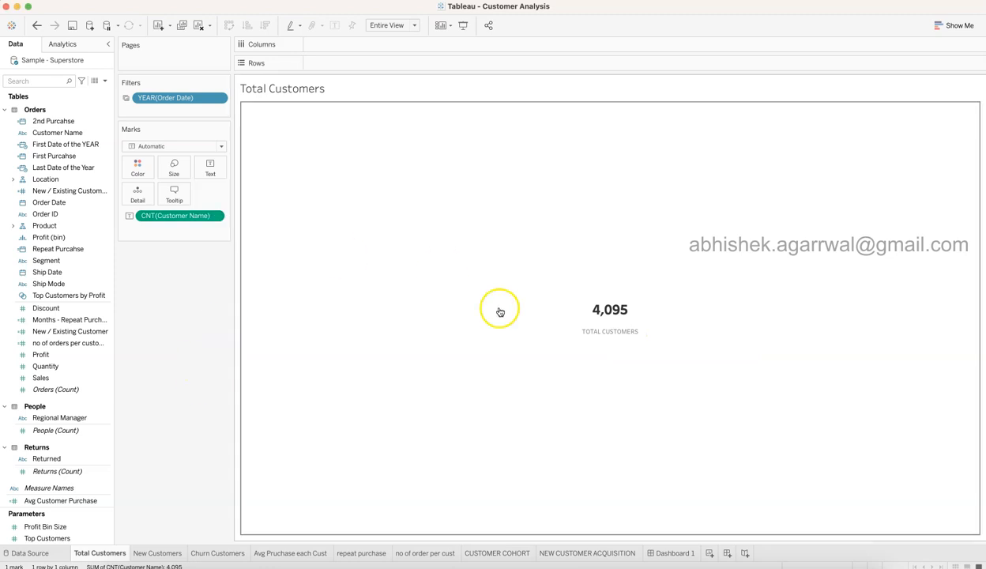
Check the Total Customers sheet's view fit options and the alignment options of its text label.
left_click(410, 27)
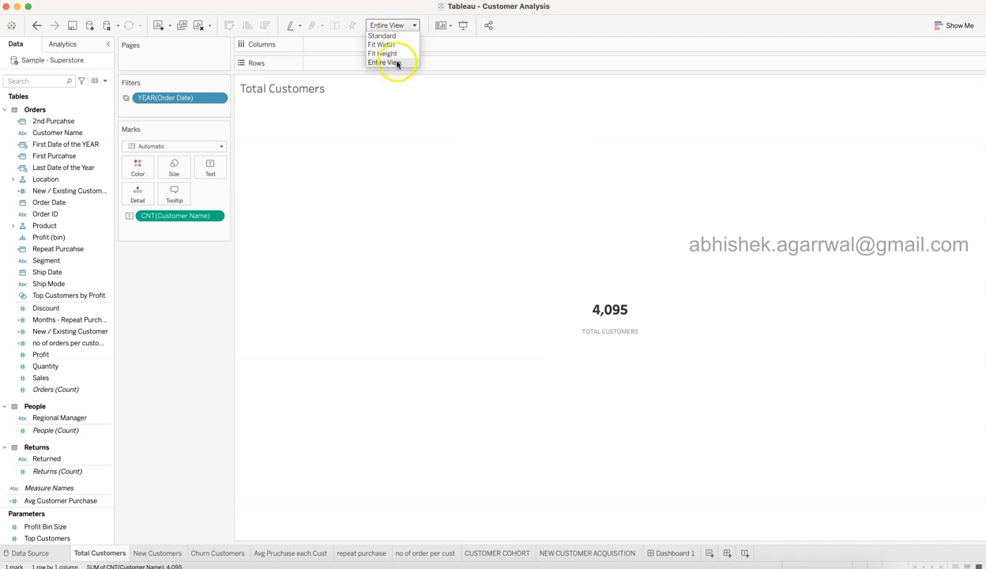
left_click(211, 171)
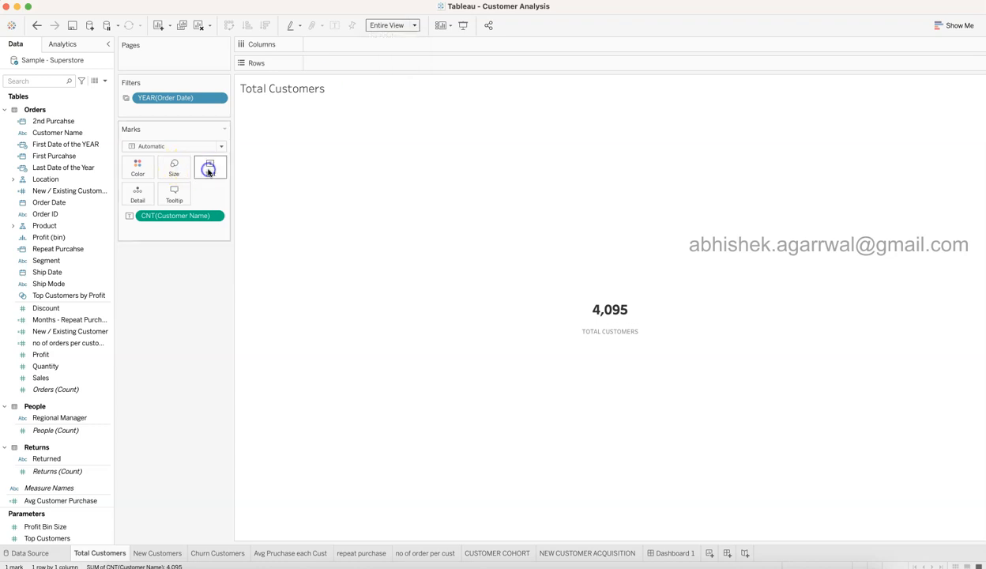
left_click(210, 171)
left_click(267, 207)
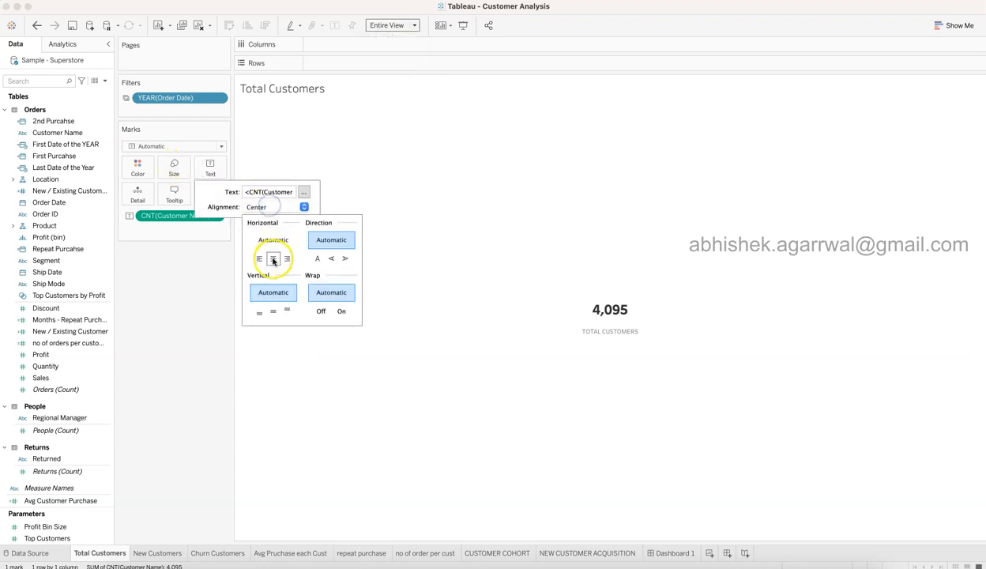
left_click(184, 393)
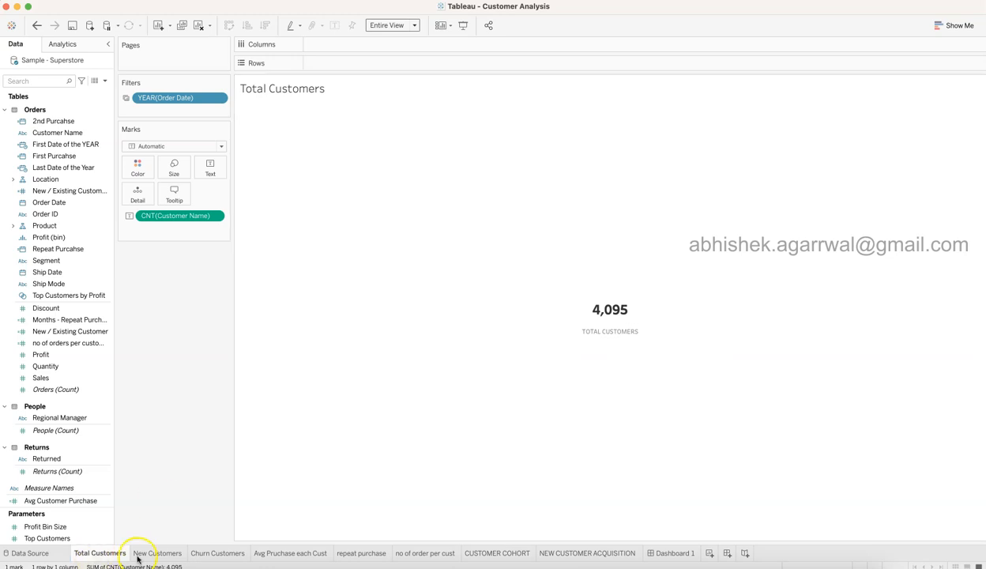
Open the New Customers worksheet, widen its Marks card to show the full field name, and compare it with the Total Customers sheet.
left_click(161, 553)
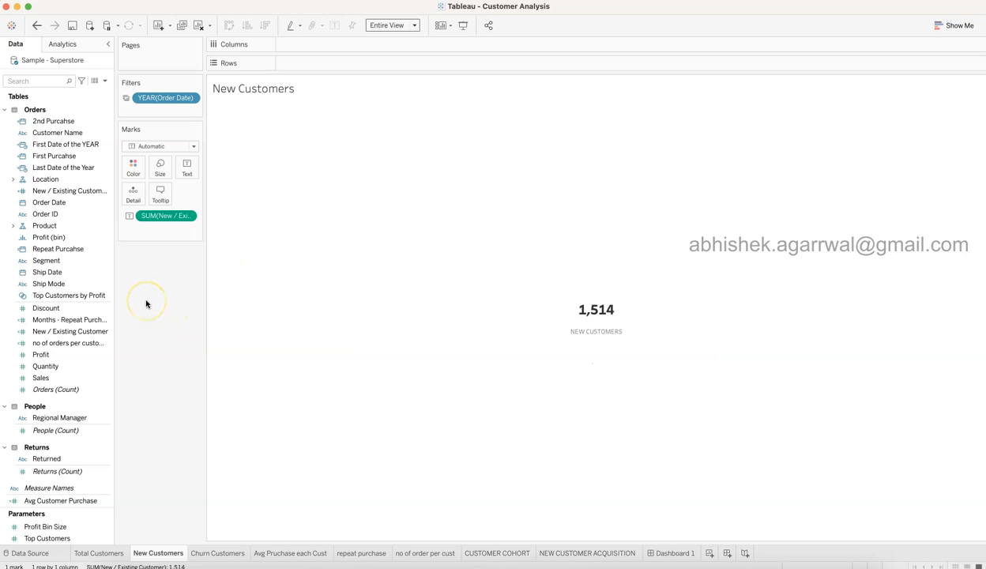
left_click_drag(205, 227, 257, 227)
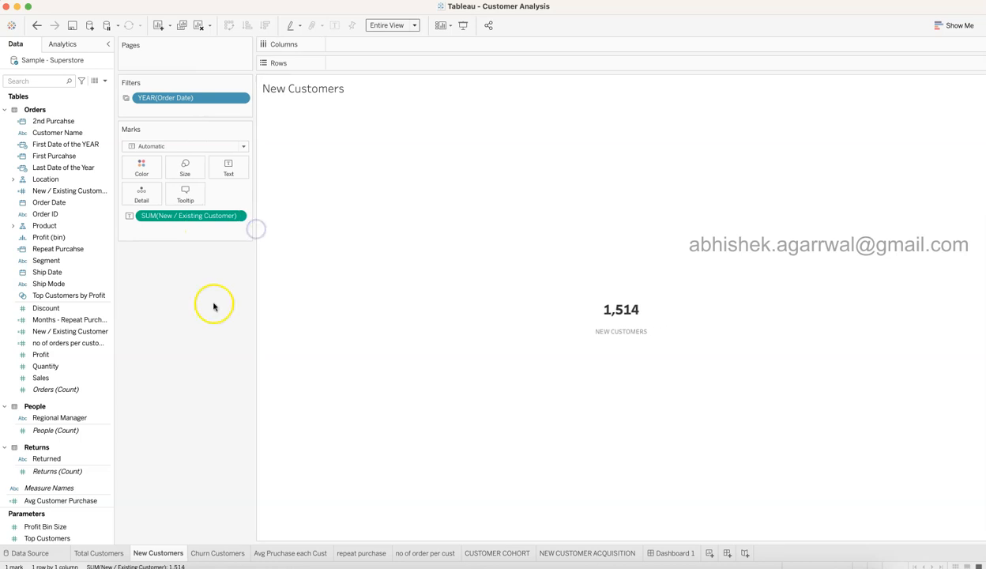
left_click(115, 552)
mouse_move(584, 328)
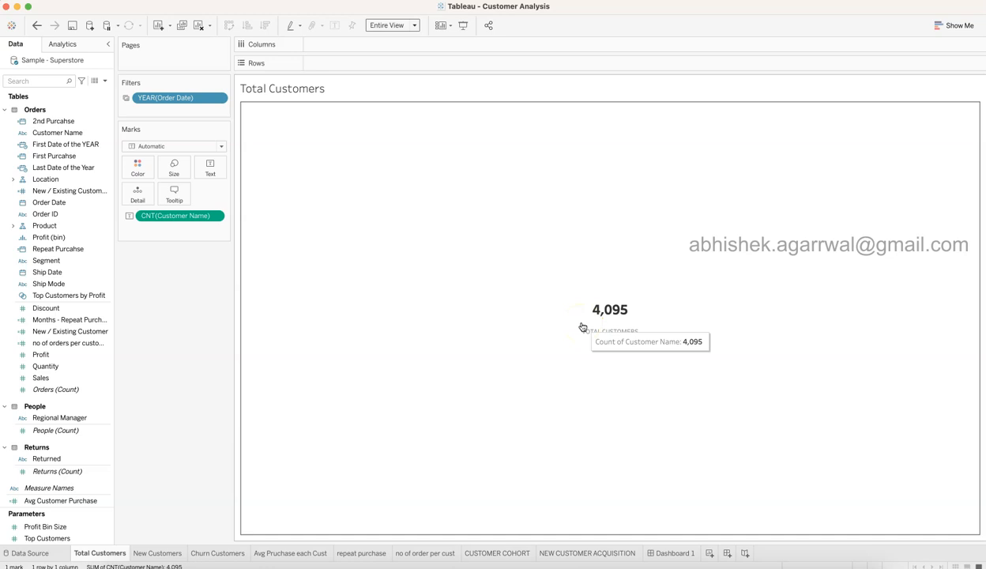
left_click(158, 552)
mouse_move(566, 357)
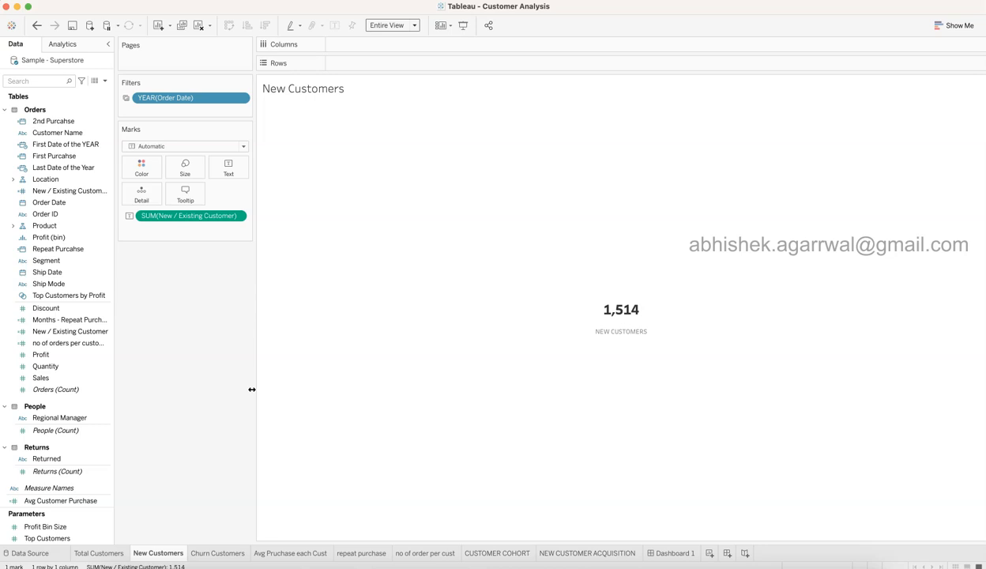
left_click(107, 157)
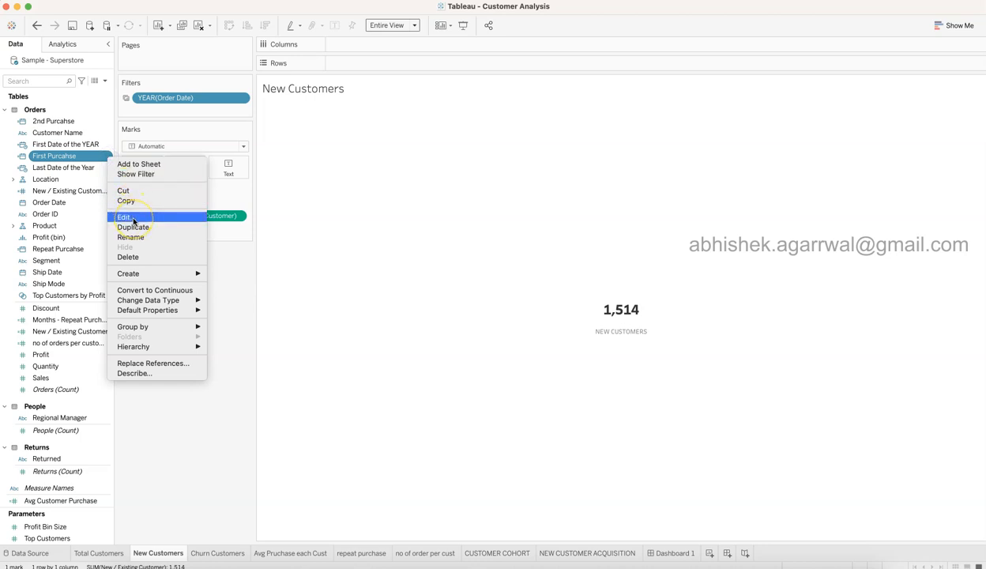
left_click(69, 157)
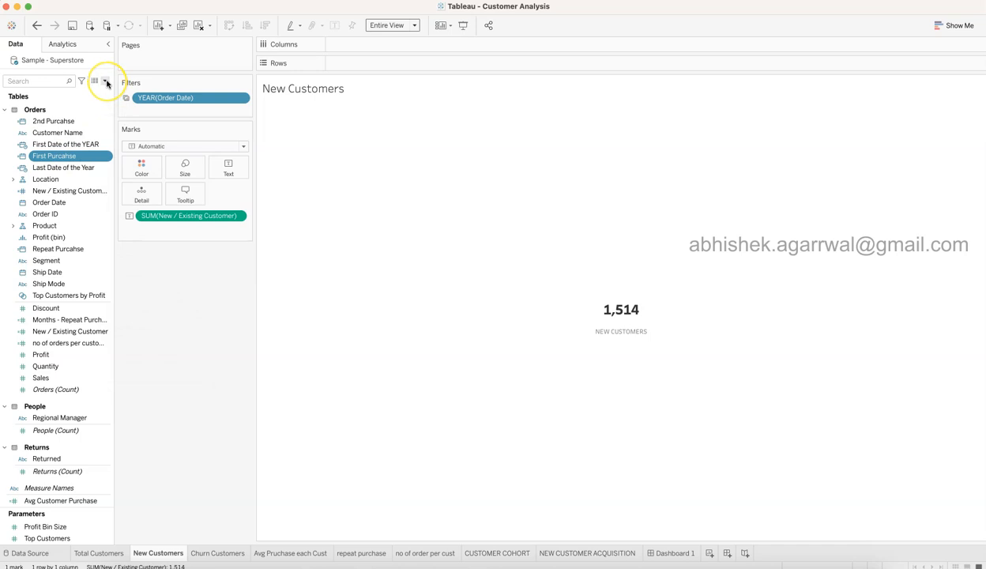
left_click(107, 82)
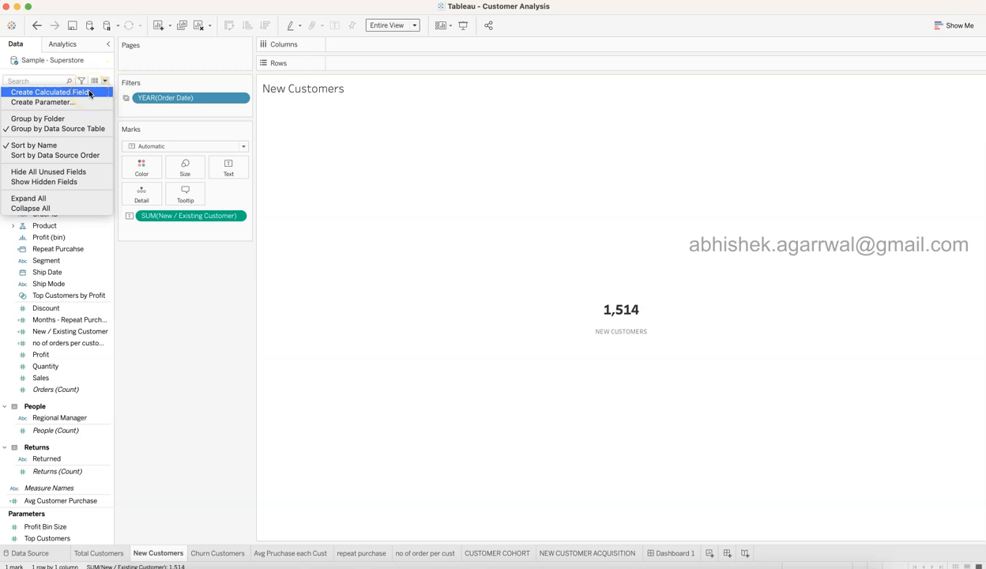
left_click(194, 348)
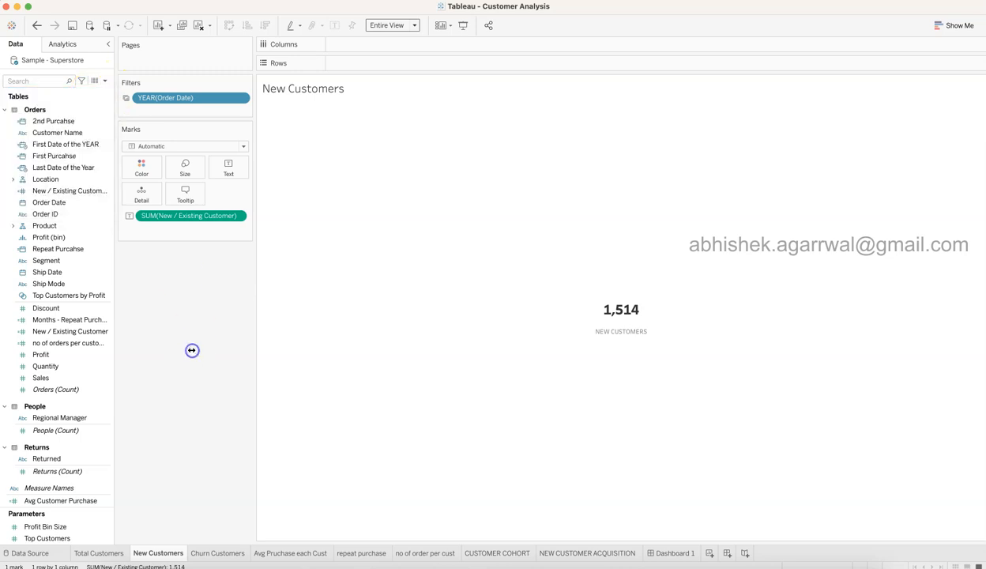
left_click(105, 82)
left_click(96, 92)
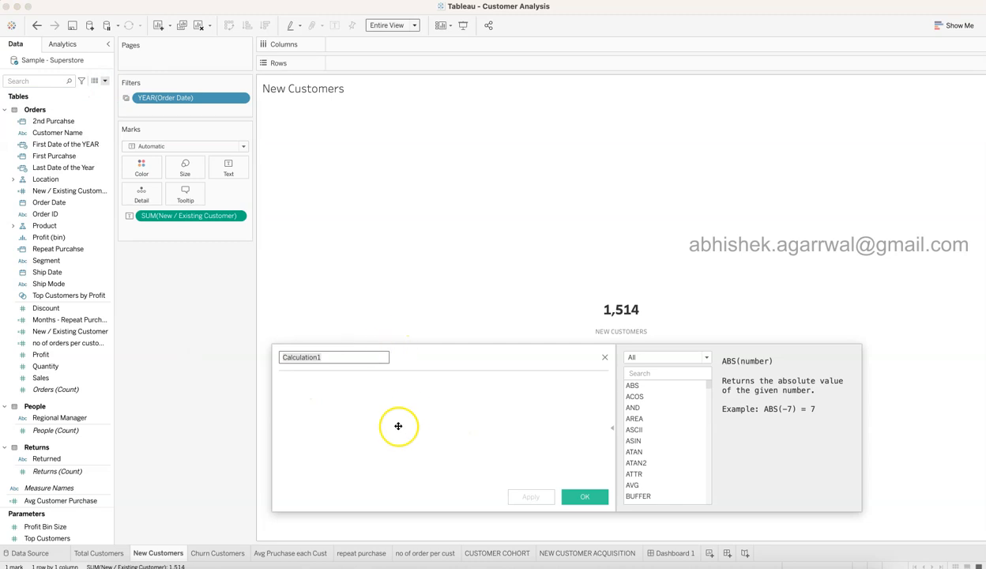
left_click(604, 359)
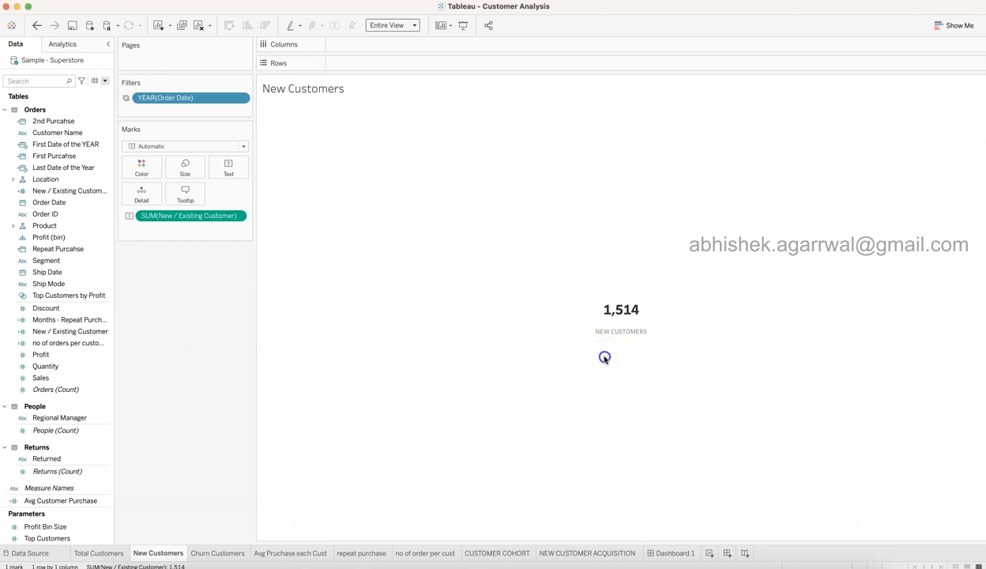
Open the First Purcahse calculated field for editing and examine its FIXED formula.
right_click(108, 158)
left_click(126, 211)
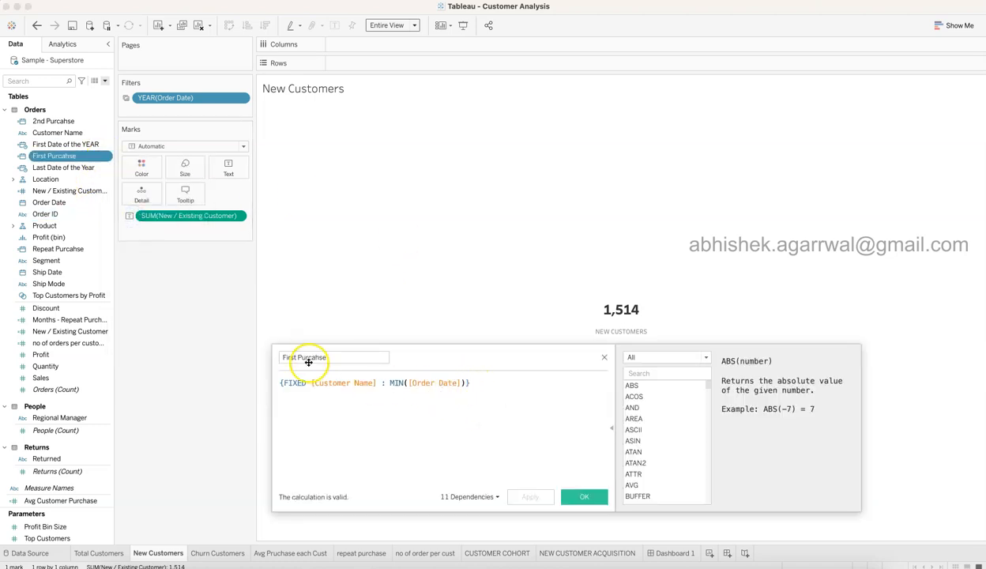
left_click_drag(340, 359, 487, 383)
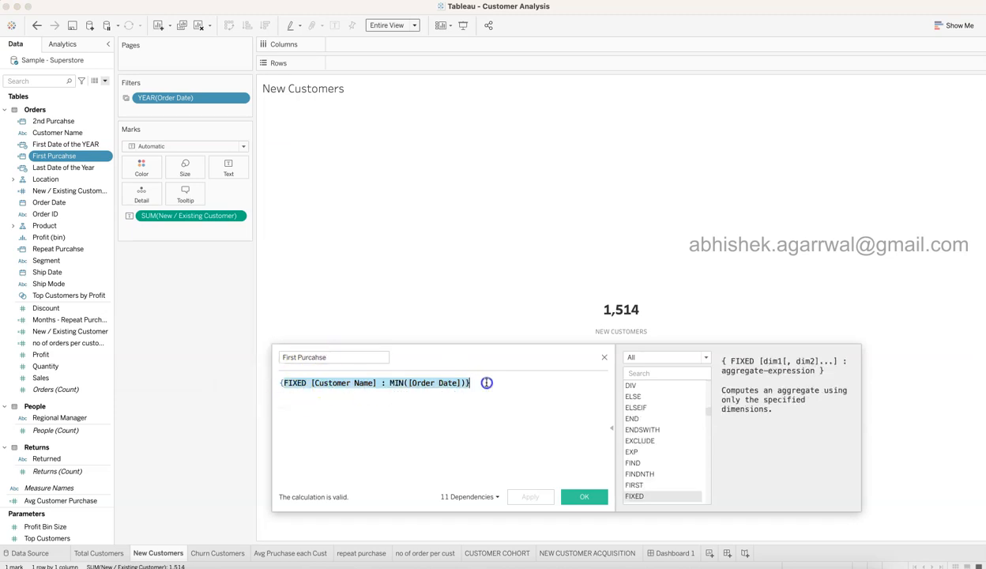
Examine the customer name and order date parts of the First Purcahse formula and close its editor without changes.
left_click(486, 382)
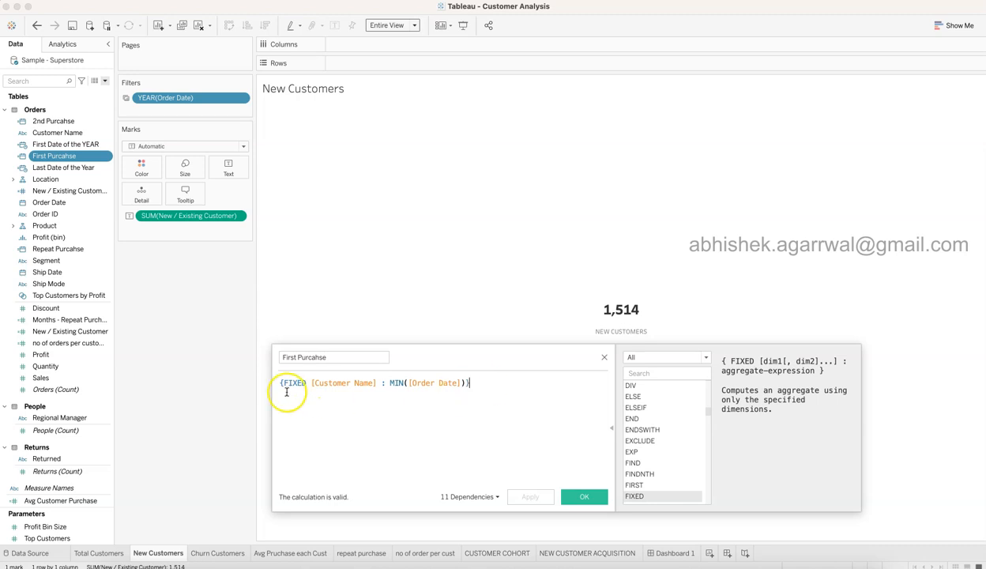
left_click_drag(286, 385, 369, 385)
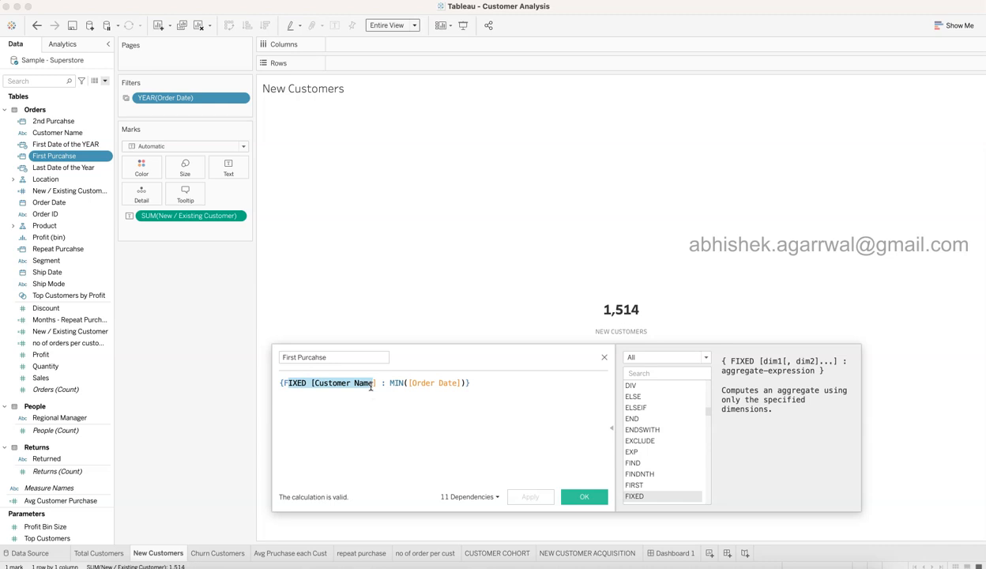
left_click_drag(371, 385, 374, 386)
left_click(383, 382)
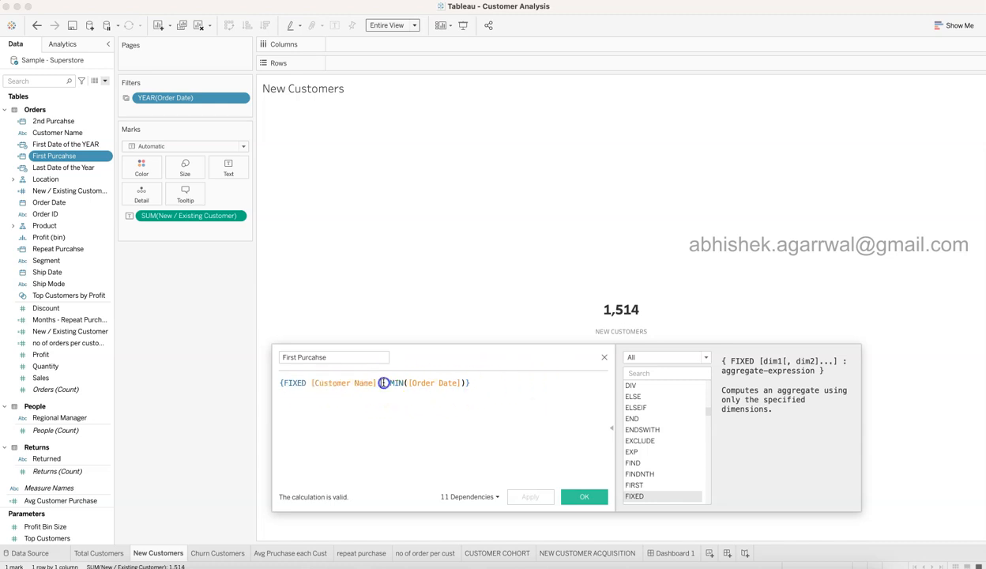
left_click(487, 383)
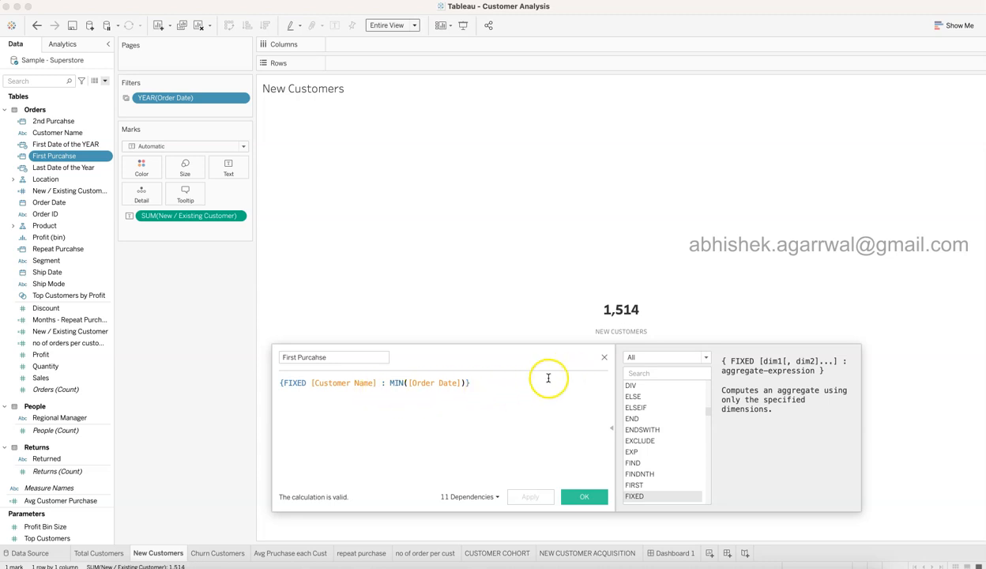
left_click(603, 360)
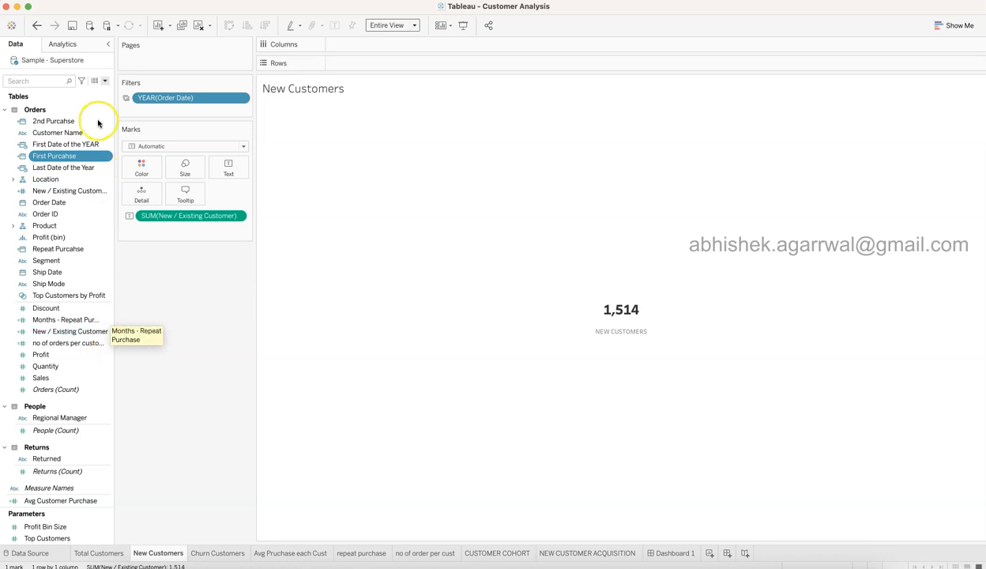
Open the New / Existing Customer calculated field, examine its IF formula, close it, and inspect the new customers figure.
left_click(104, 82)
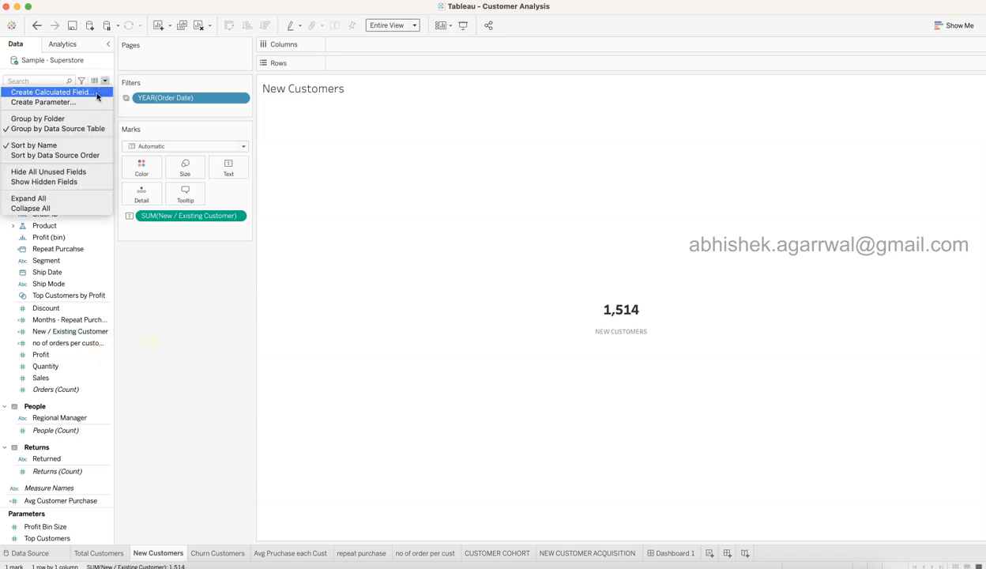
left_click(223, 363)
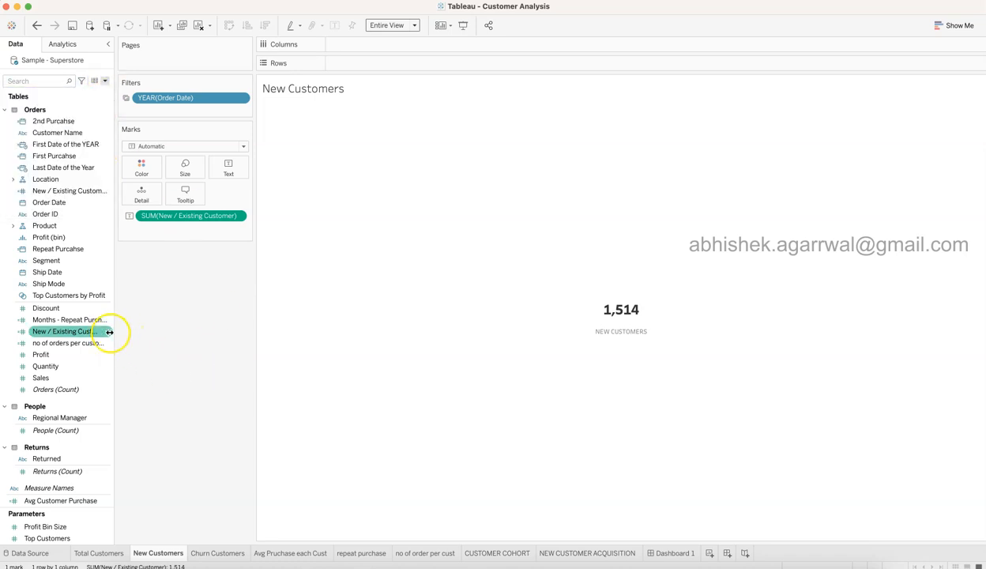
right_click(109, 332)
left_click(162, 393)
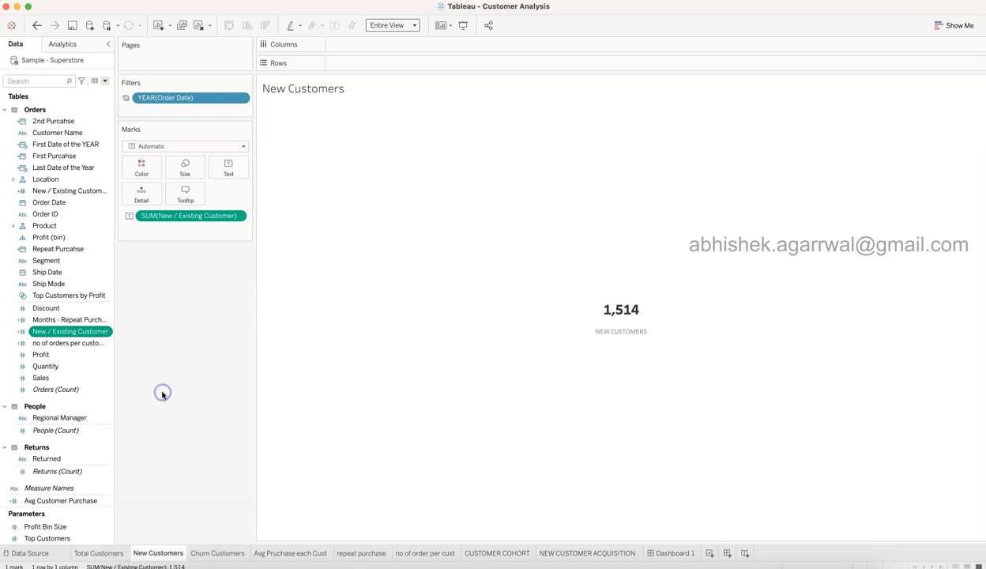
left_click_drag(365, 357, 251, 354)
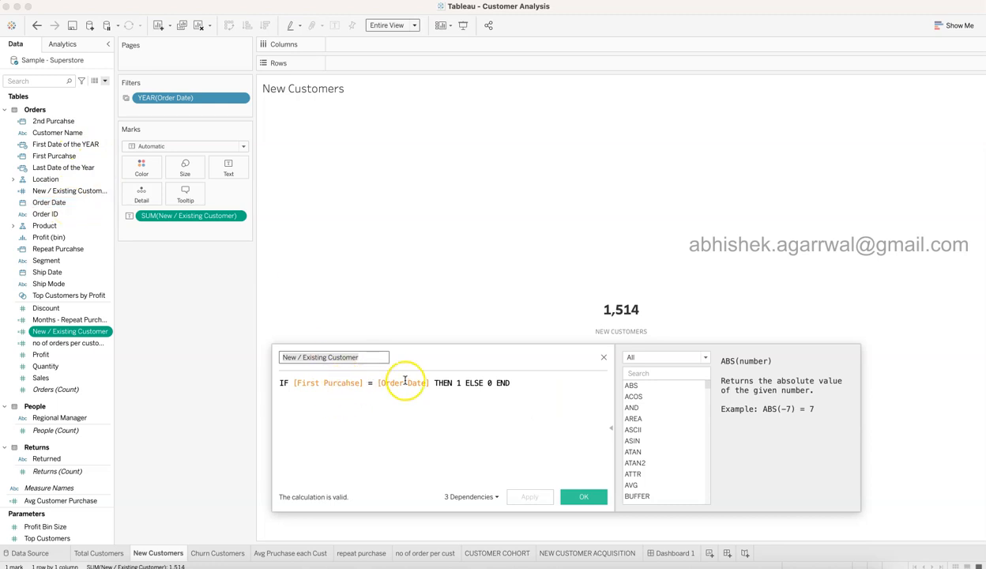
left_click(603, 360)
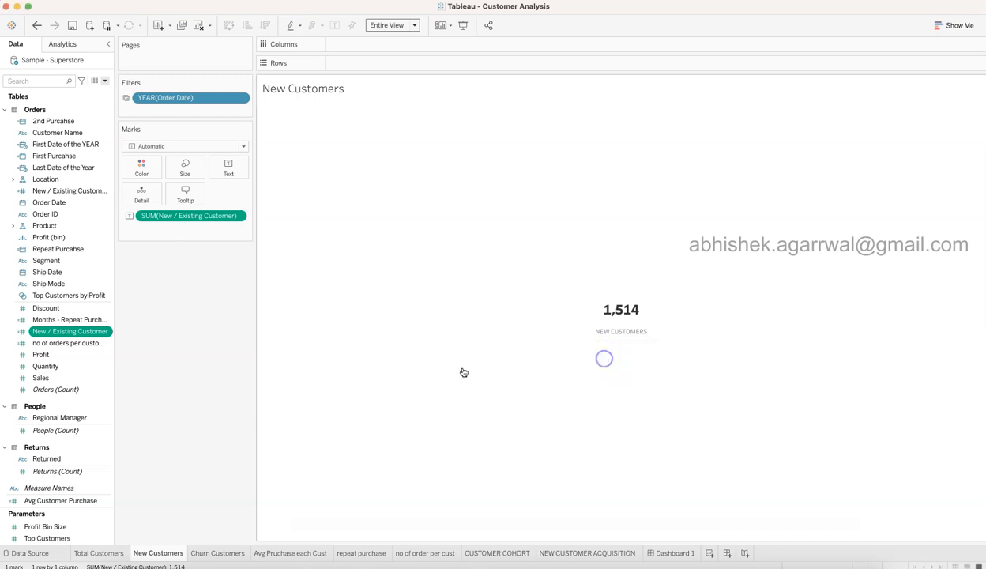
mouse_move(561, 341)
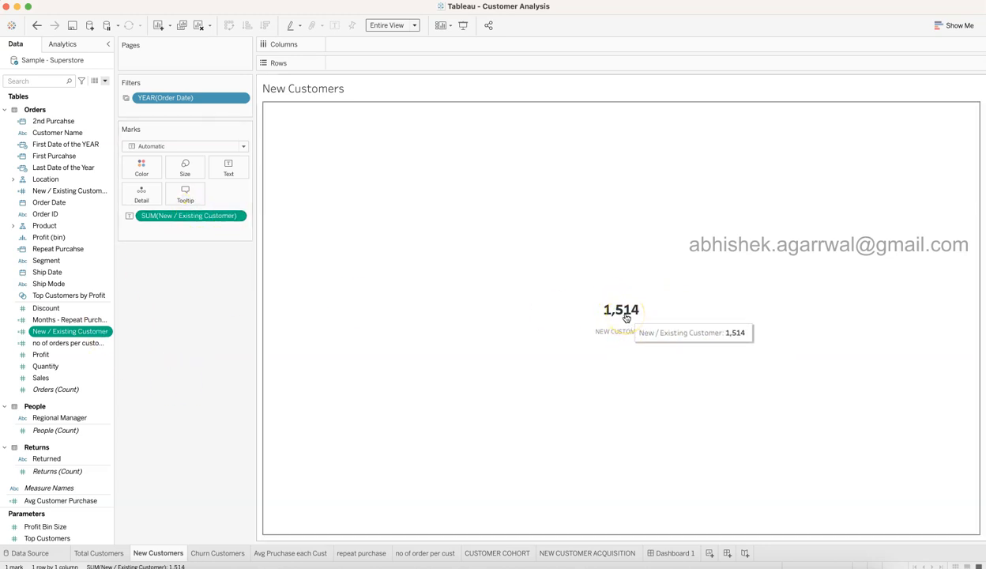
Open the Churn Customers worksheet and inspect its churn customers figure.
left_click(233, 555)
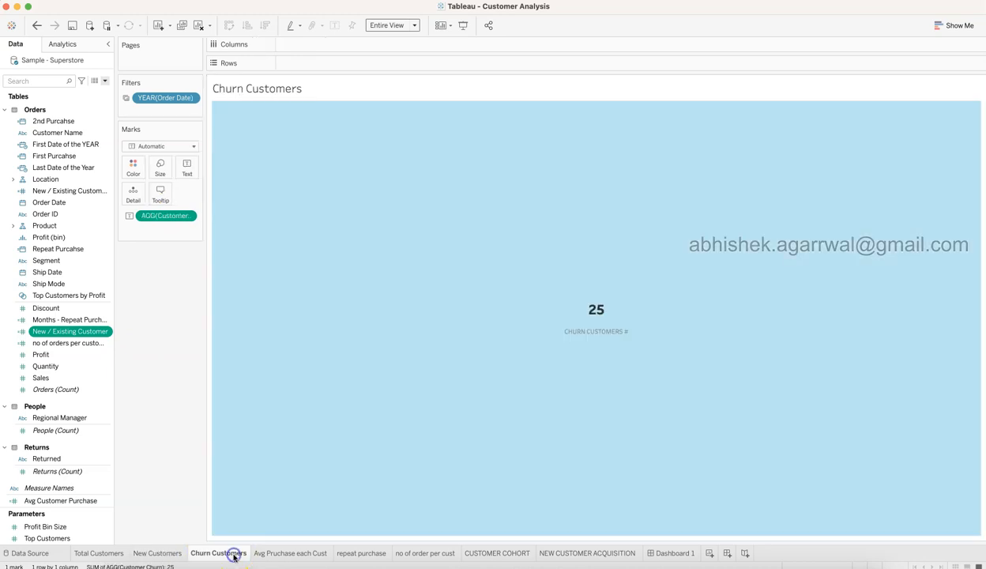
left_click(311, 391)
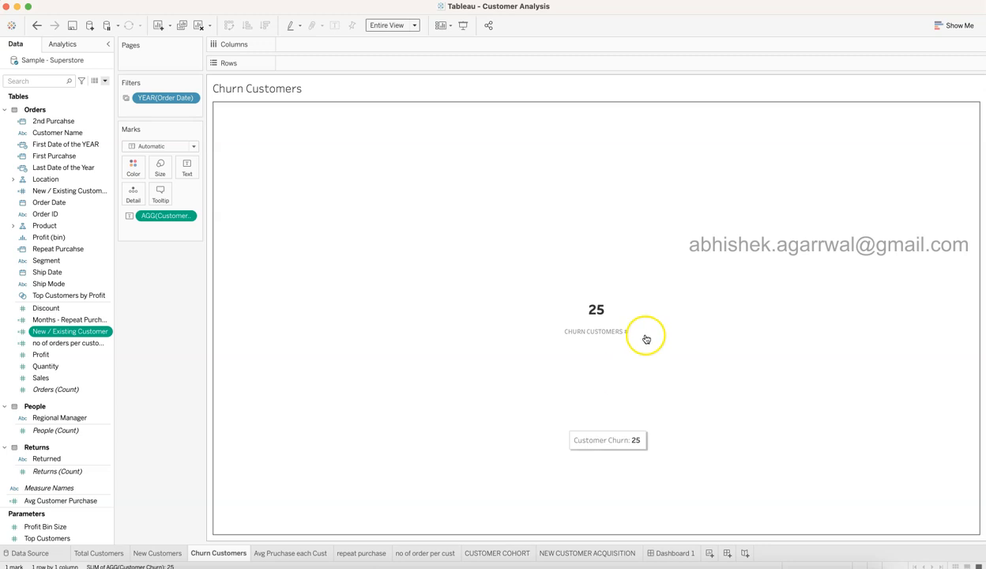
left_click(598, 322)
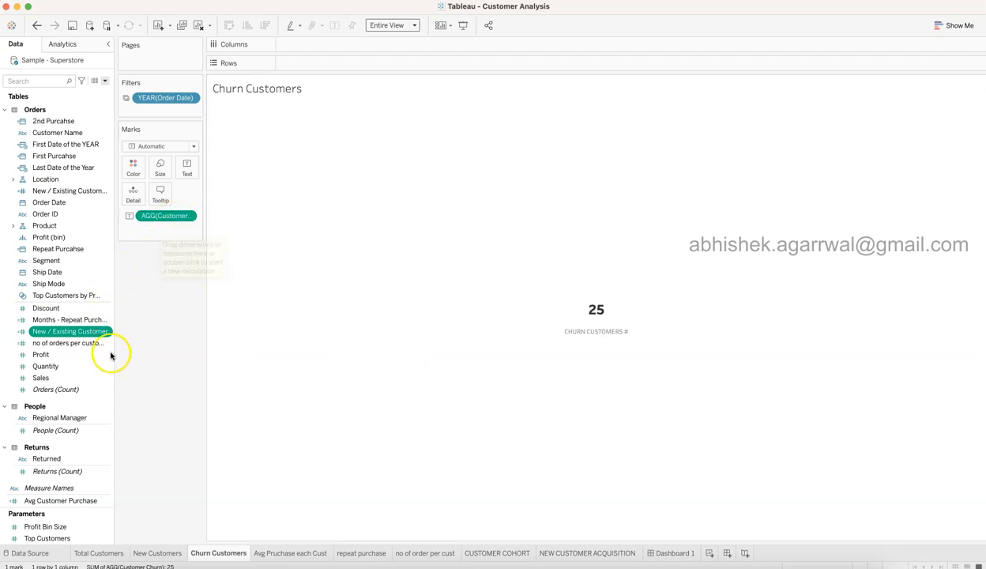
Open the Customer Churn calculated field for editing, examine its formula and close the editor without changes.
left_click(104, 80)
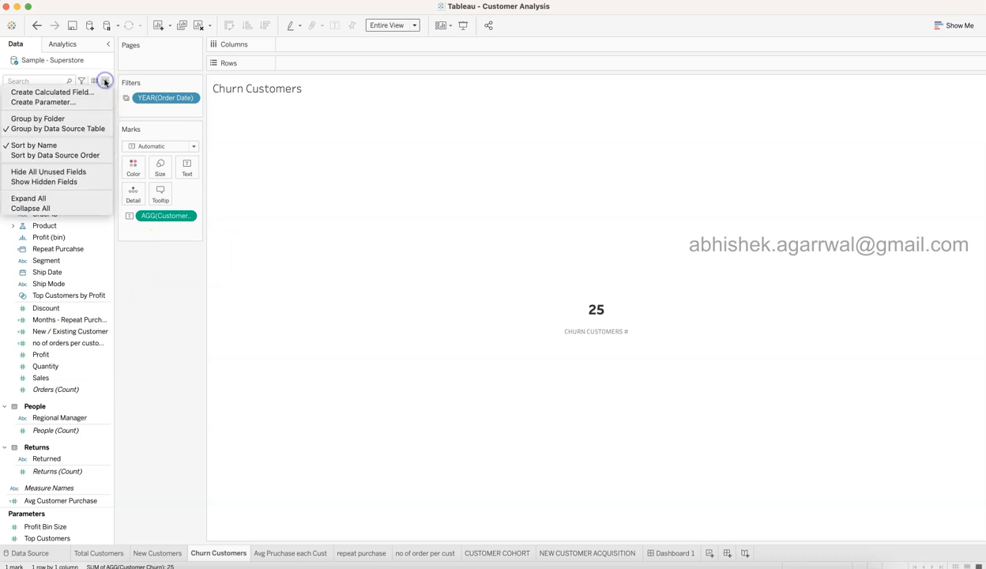
left_click(173, 337)
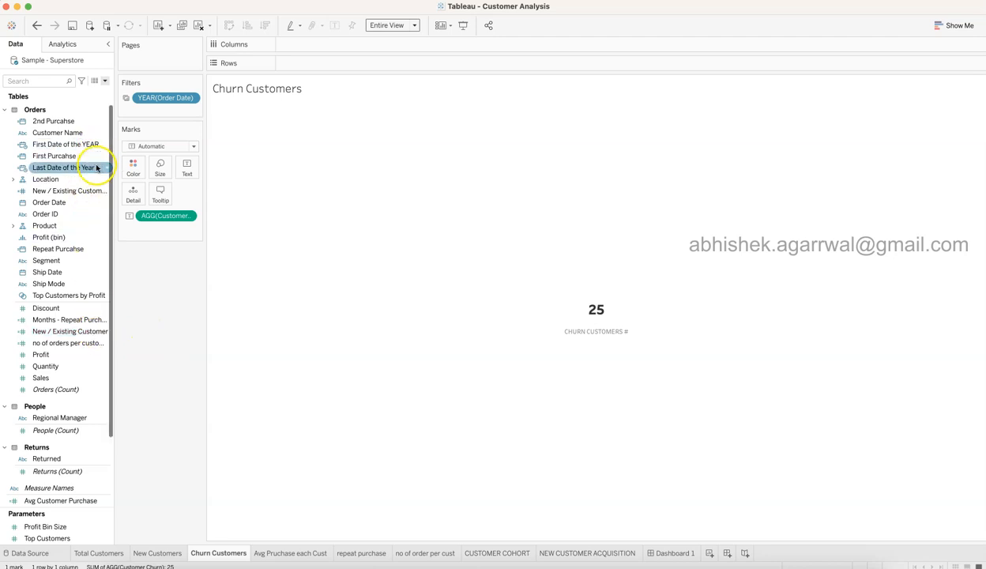
scroll(88, 429, "down", 5)
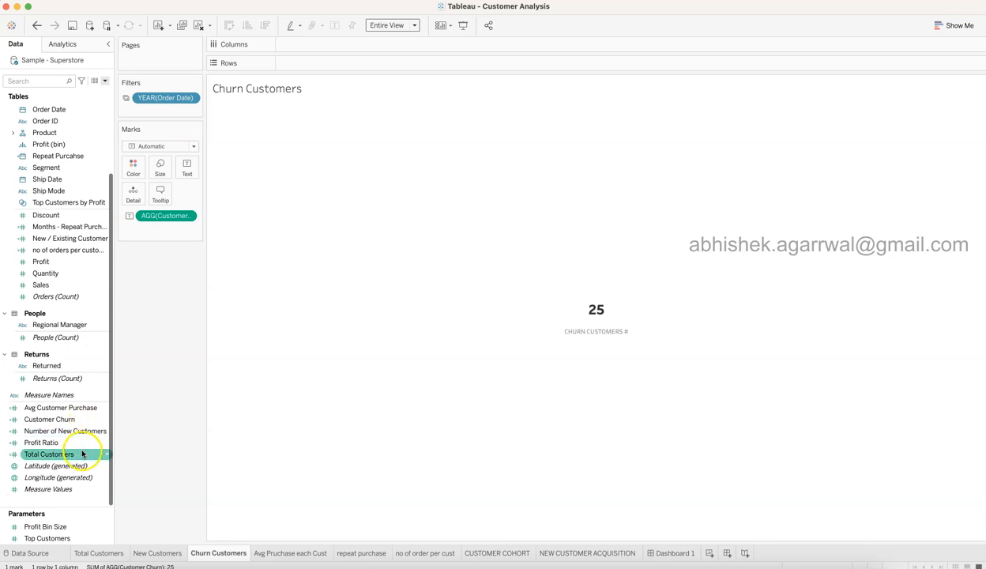
left_click(106, 418)
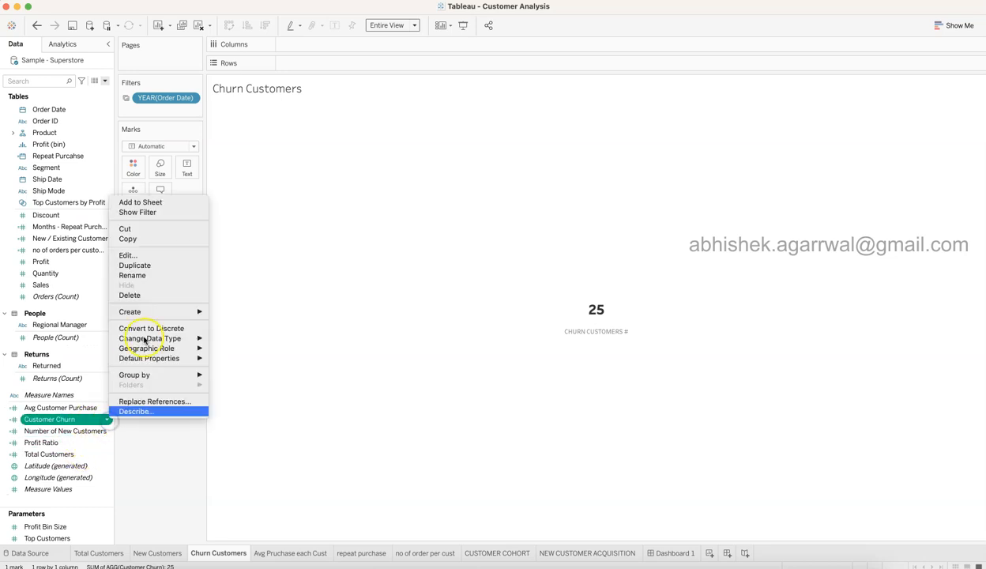
left_click(155, 255)
left_click(460, 411)
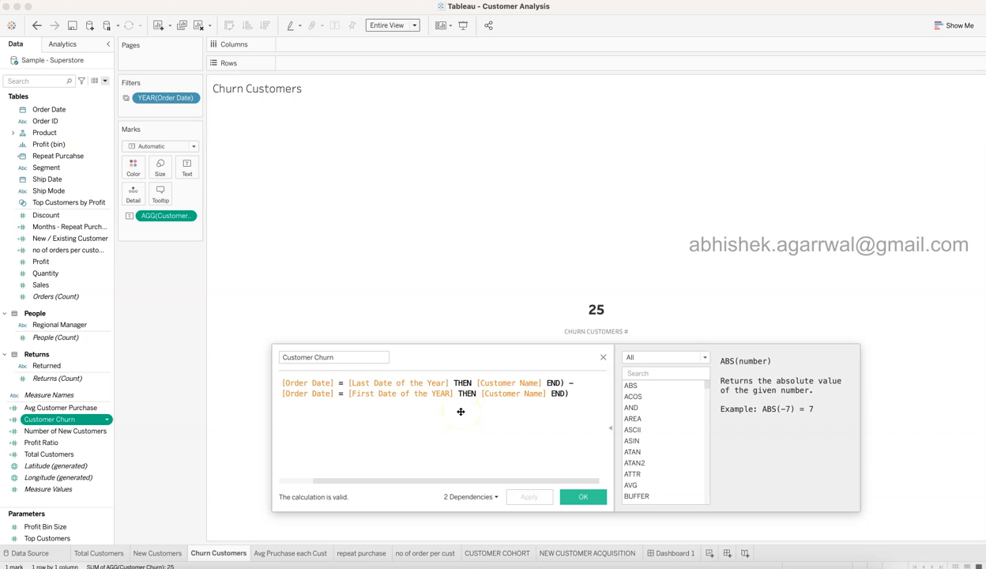
left_click(363, 396)
left_click(576, 383)
left_click(603, 357)
Open the First Date of the YEAR calculated field, examine the arguments of its DATETRUNC formula and close the editor.
scroll(59, 230, "up", 5)
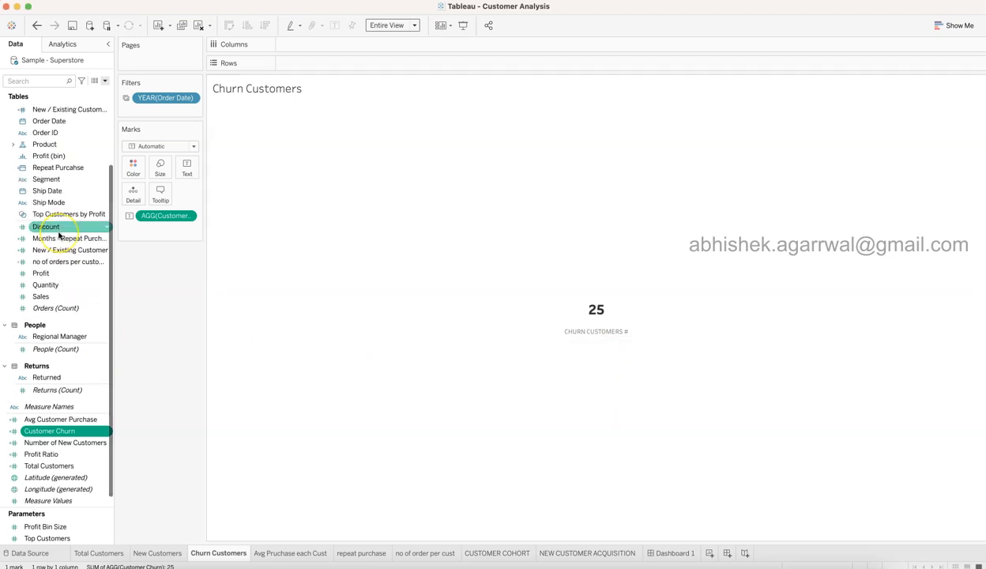
left_click(71, 168)
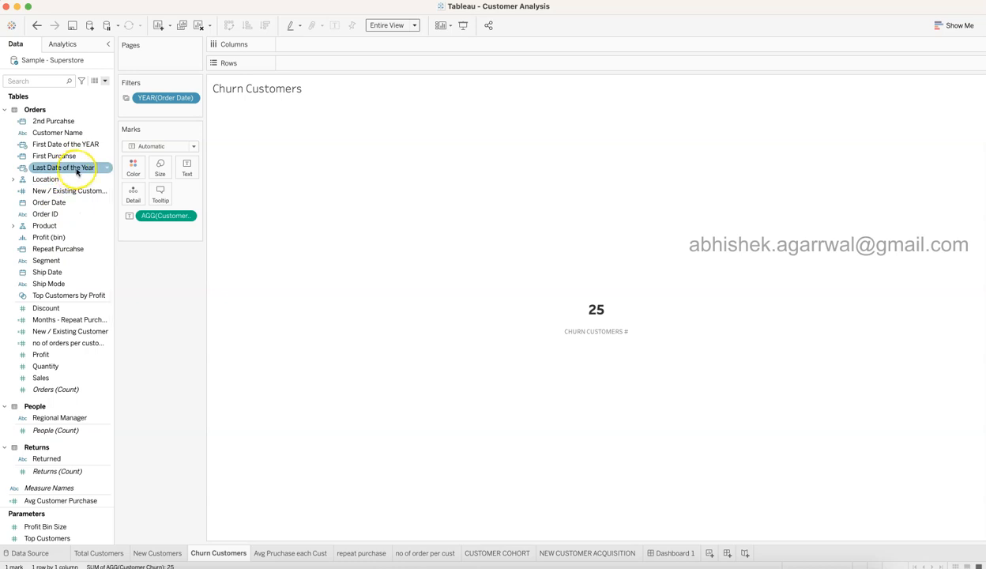
left_click(88, 145)
left_click(105, 145)
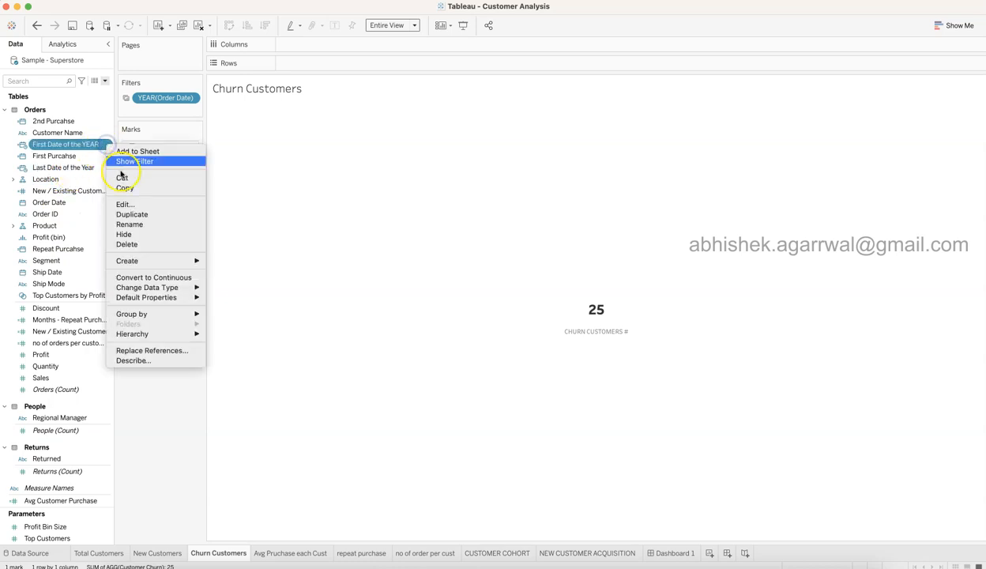
left_click(126, 204)
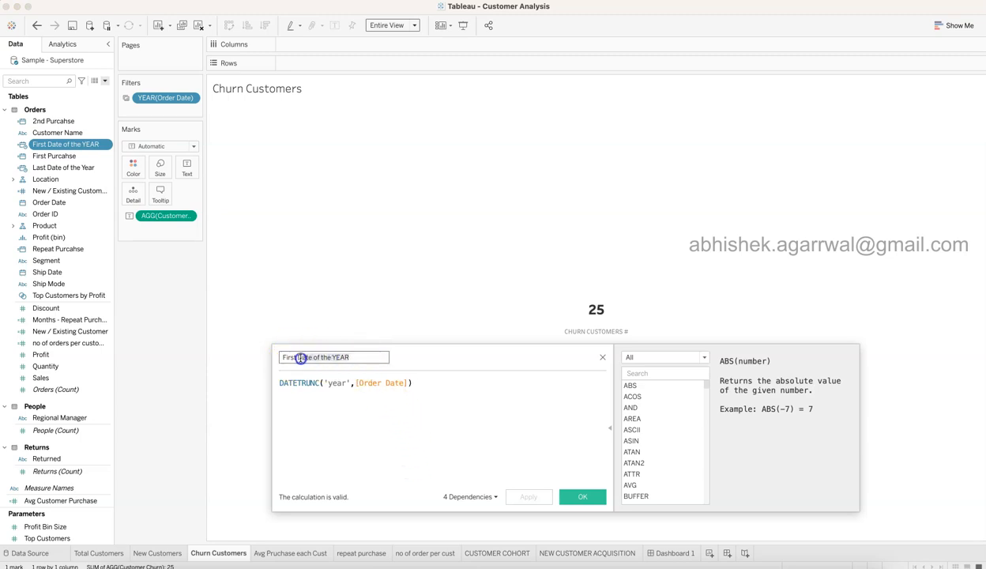
left_click(331, 382)
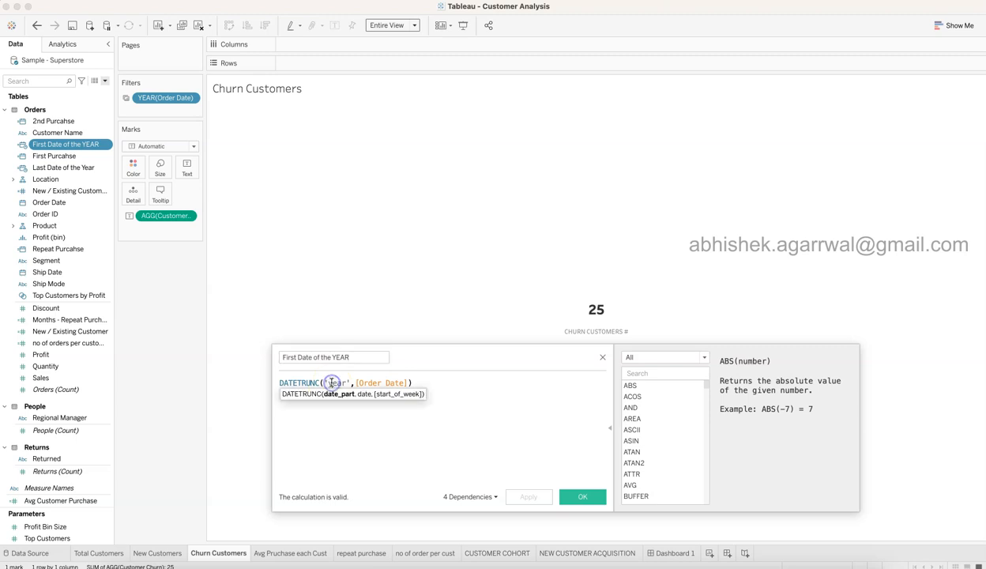
left_click(428, 382)
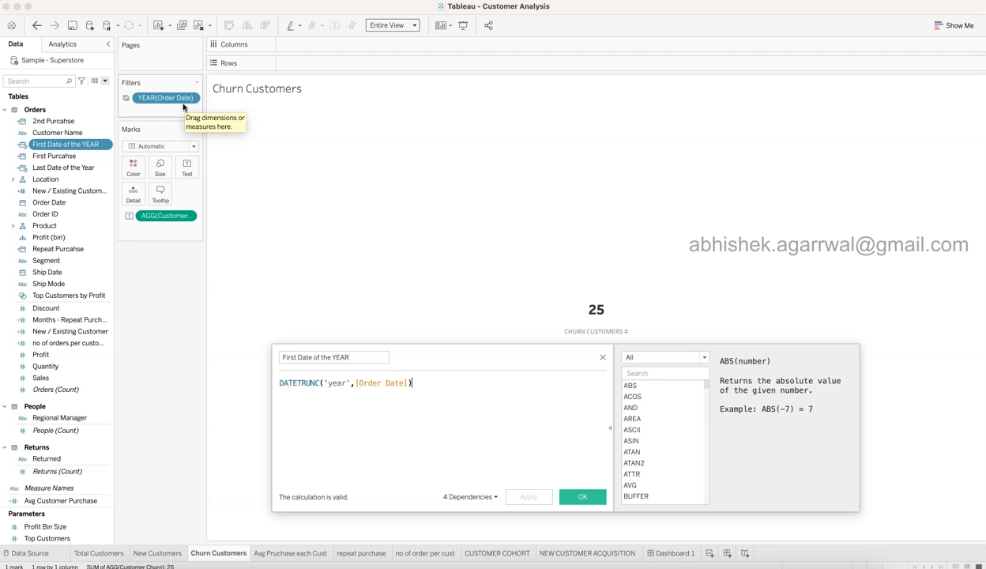
left_click(601, 356)
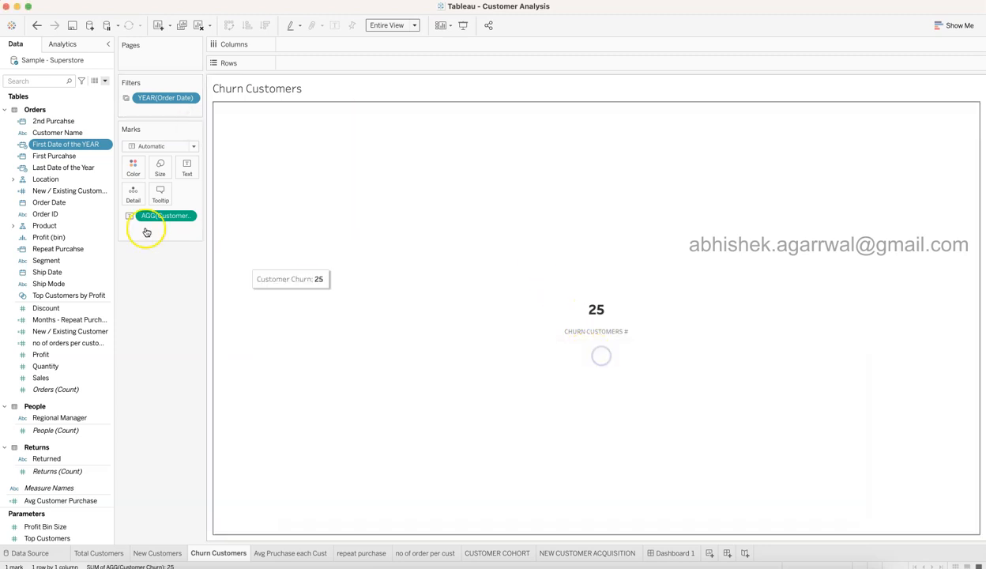
Open the Last Date of the Year calculated field, examine its DATEADD formula and close the editor.
right_click(106, 167)
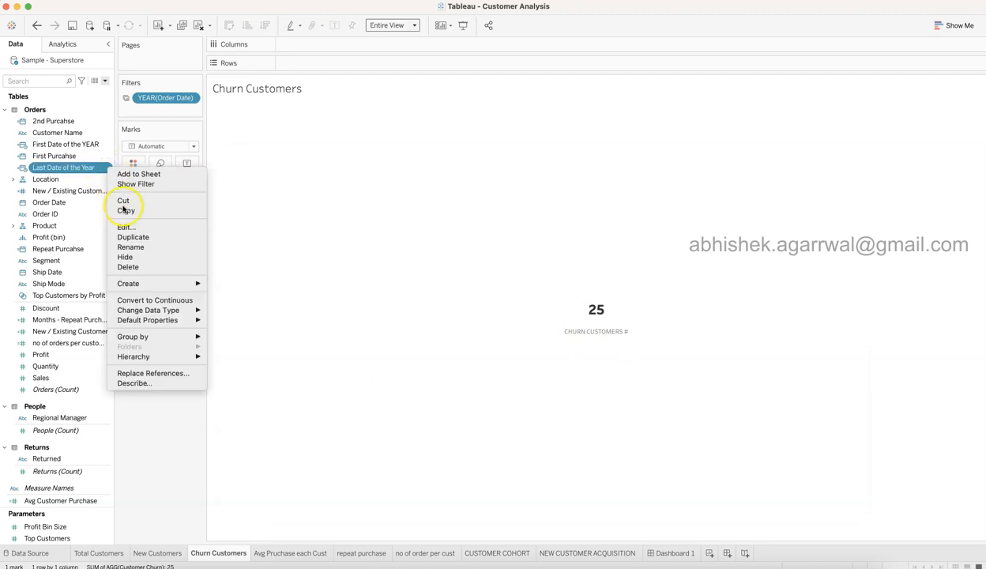
left_click(129, 230)
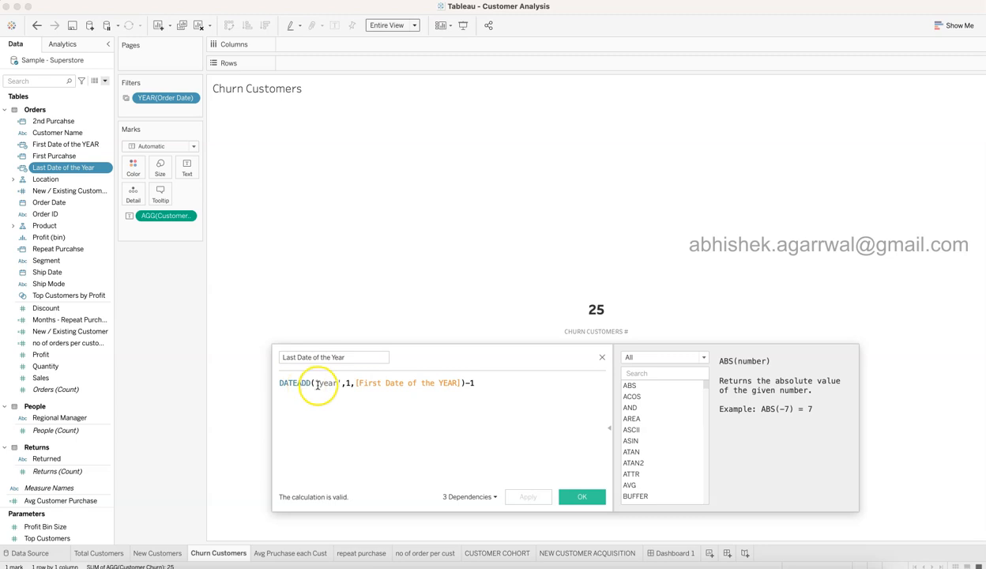
left_click(349, 384)
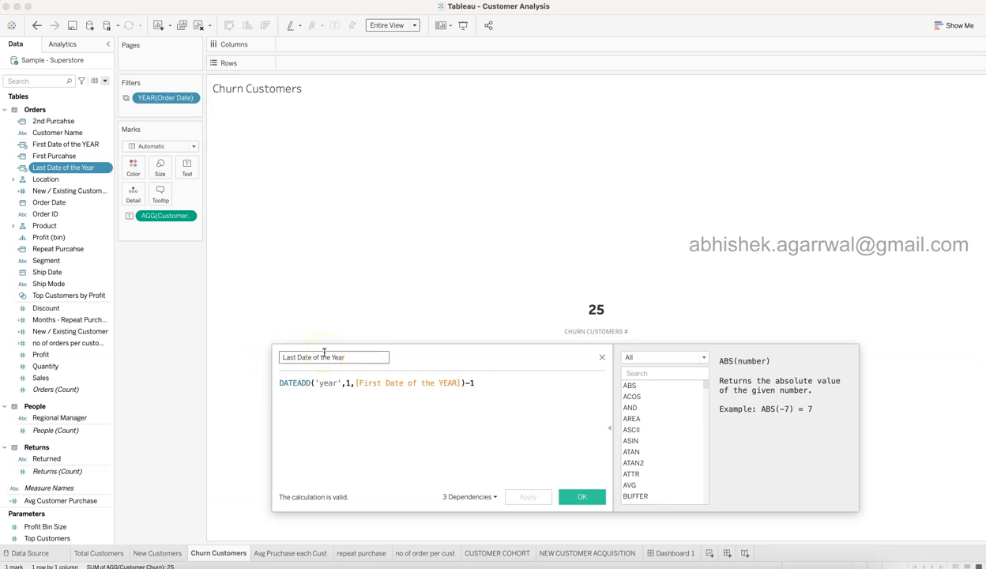
left_click(588, 496)
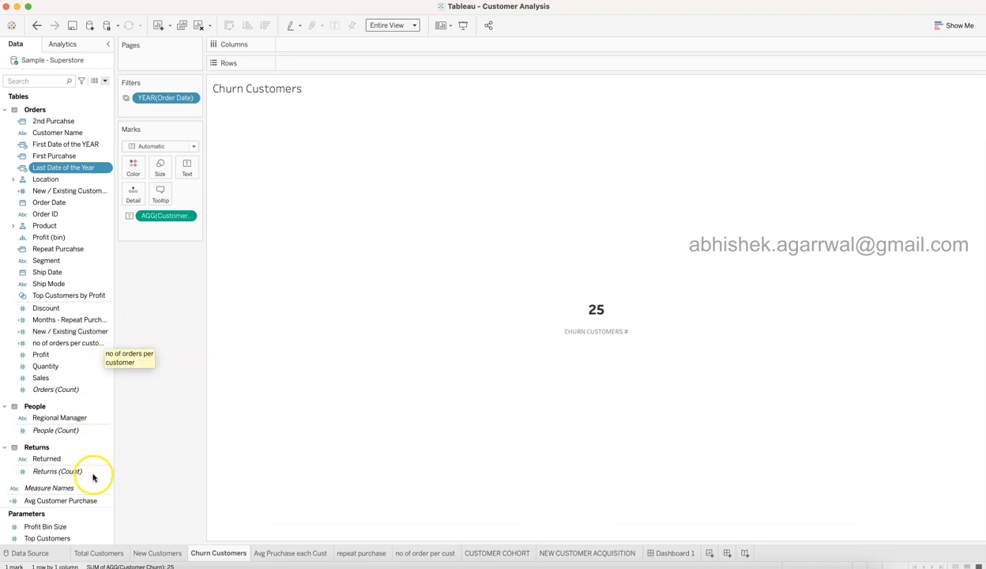
Reopen the Customer Churn calculated field and widen its editor to read both COUNT expressions in full.
scroll(93, 471, "down", 2)
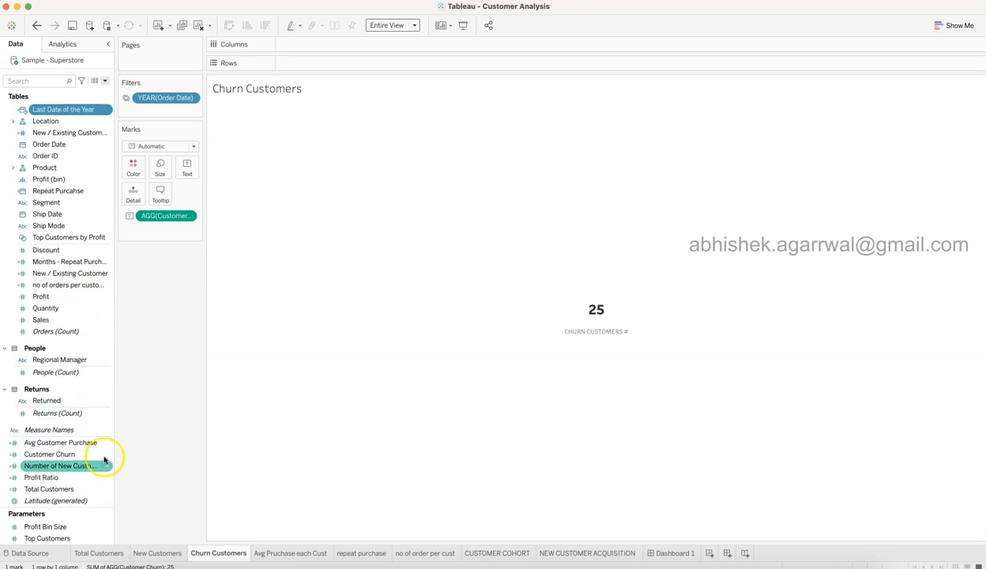
right_click(98, 454)
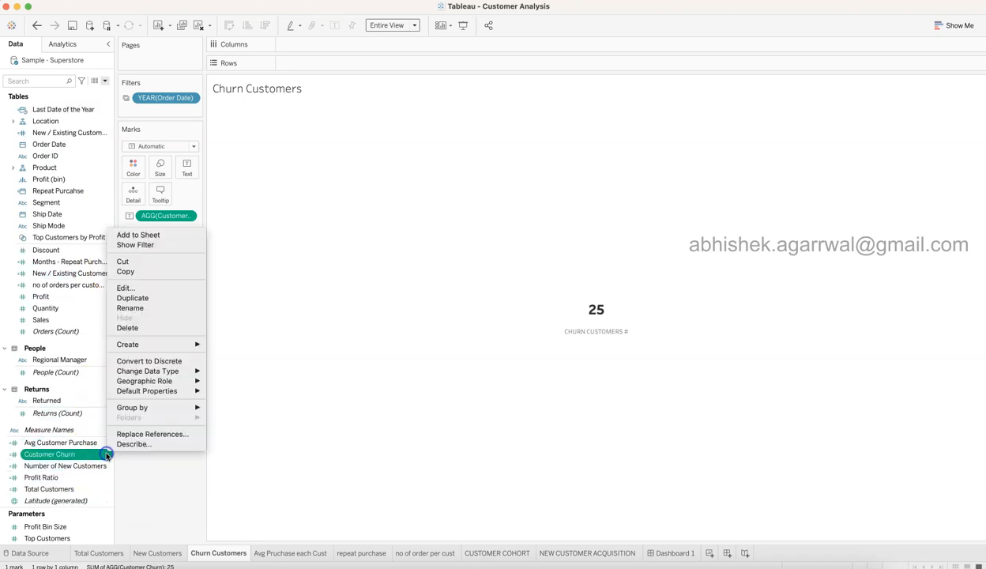
left_click(163, 286)
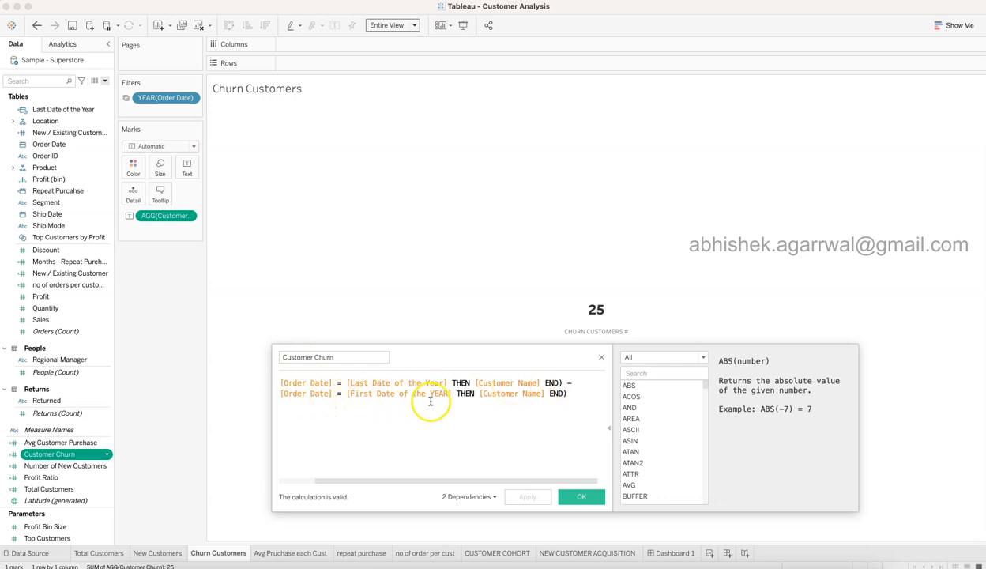
scroll(425, 403, "left", 3)
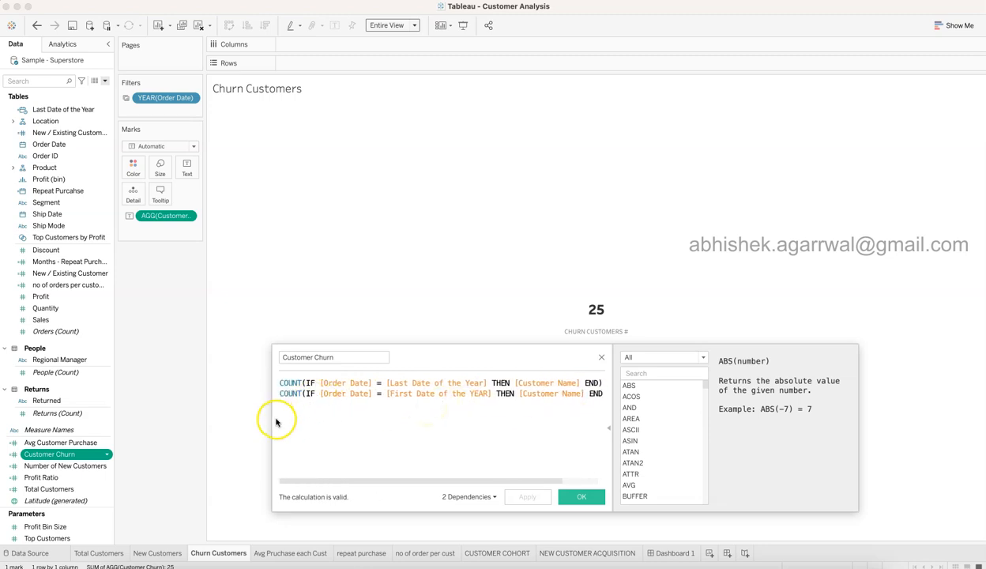
left_click_drag(271, 418, 126, 405)
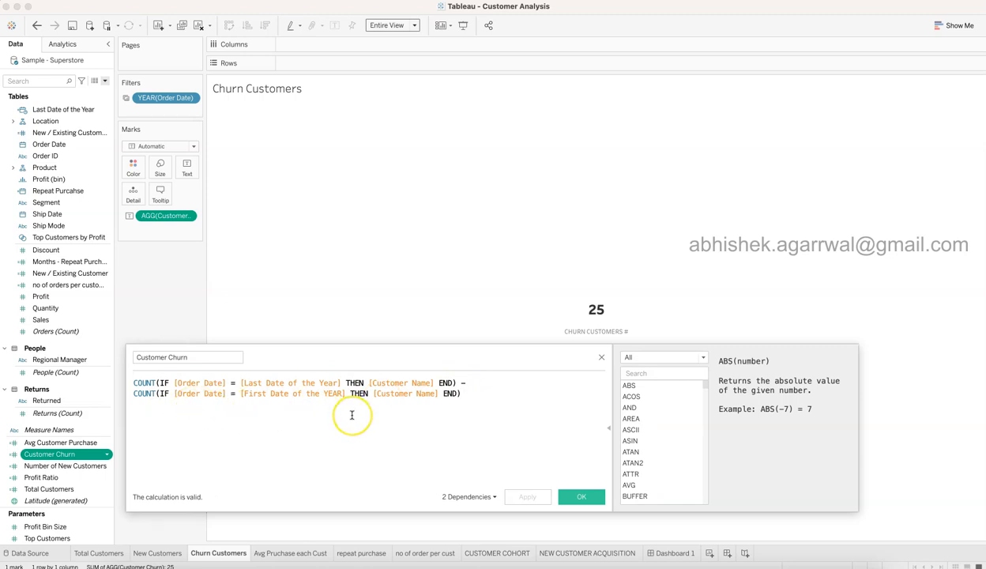
Close the Customer Churn editor, switch to the Avg Pruchase each Cust sheet and examine the Avg Customer Purchase calculated field's formula without changes.
left_click(581, 496)
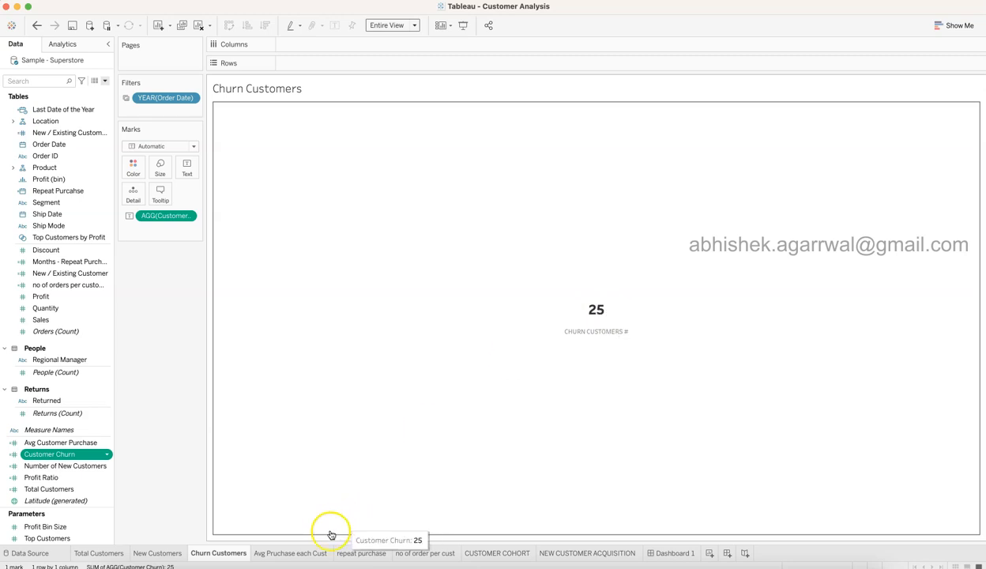
left_click(294, 553)
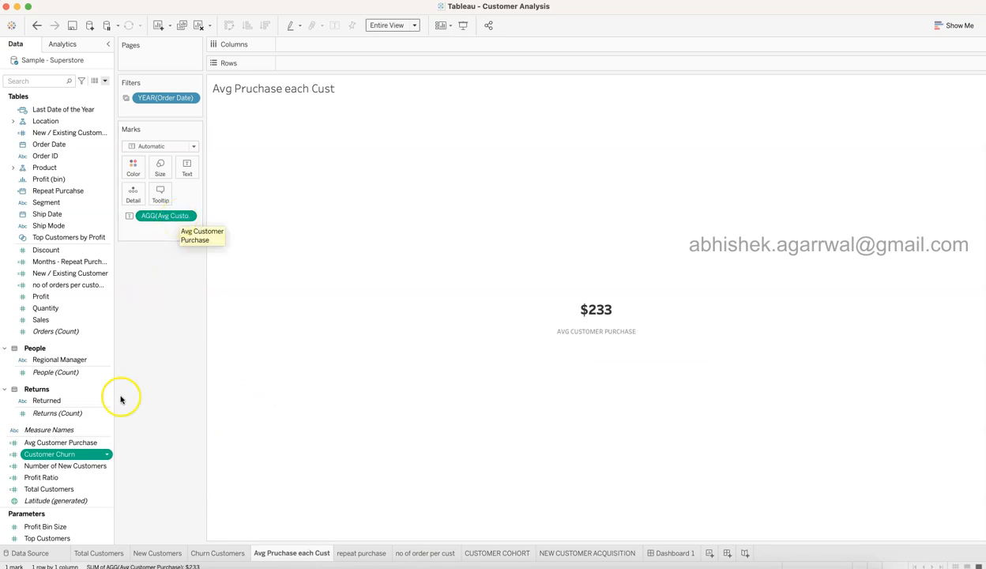
left_click(79, 443)
left_click(108, 444)
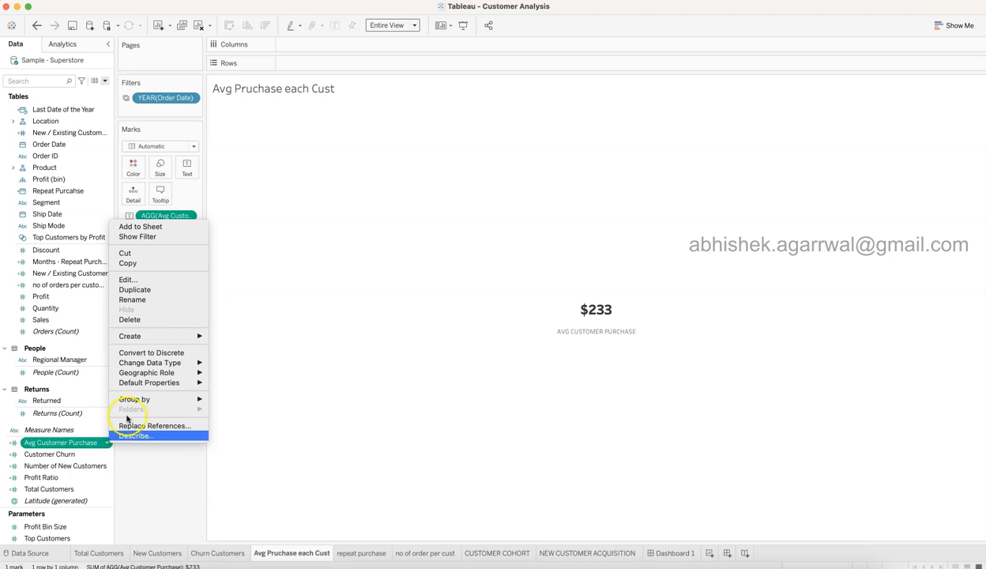
left_click(156, 281)
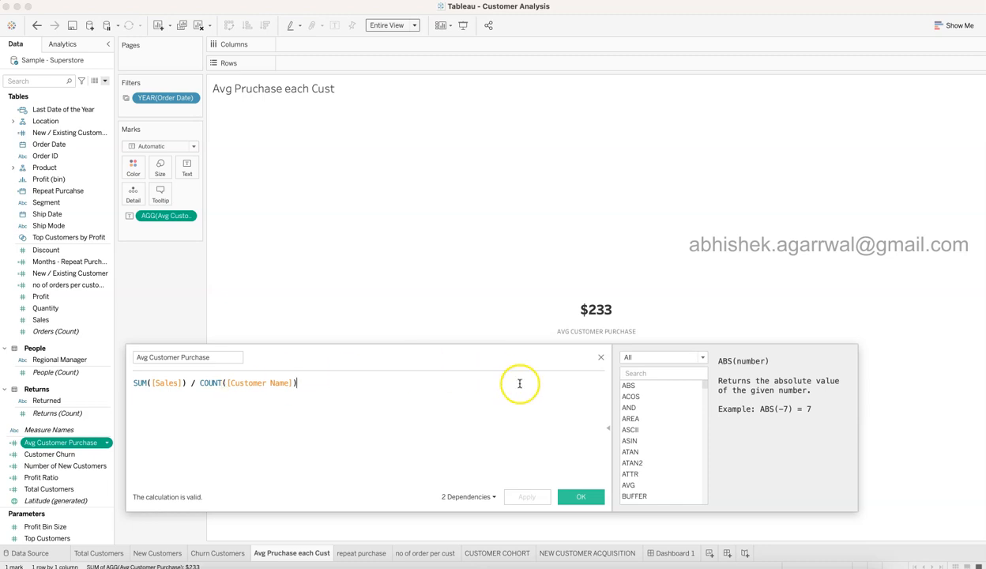
left_click(601, 357)
mouse_move(602, 316)
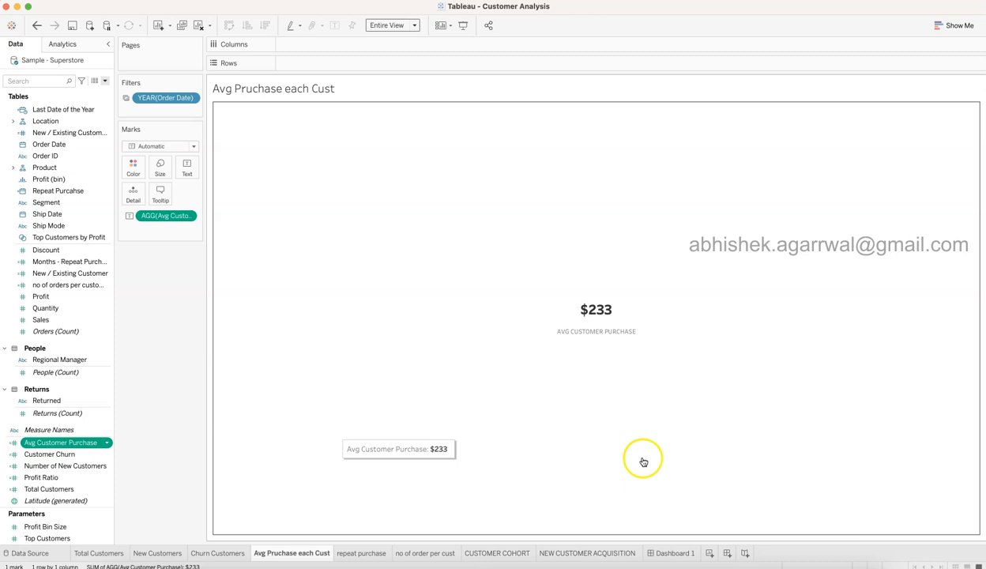
Switch to the repeat purchase sheet and examine its column and row fields, including the date options of the First Purcahse month field.
left_click(372, 552)
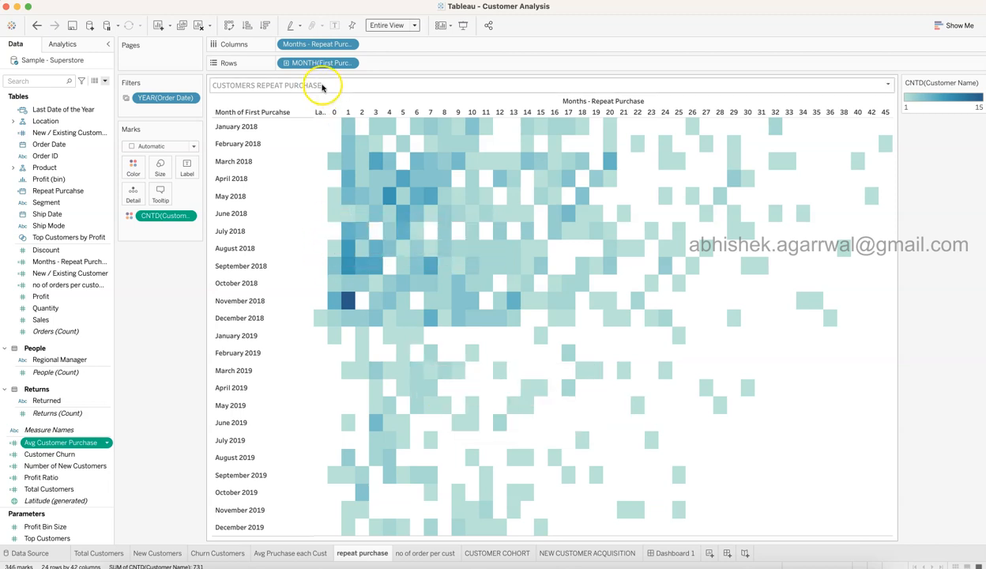
left_click(320, 49)
left_click(324, 62)
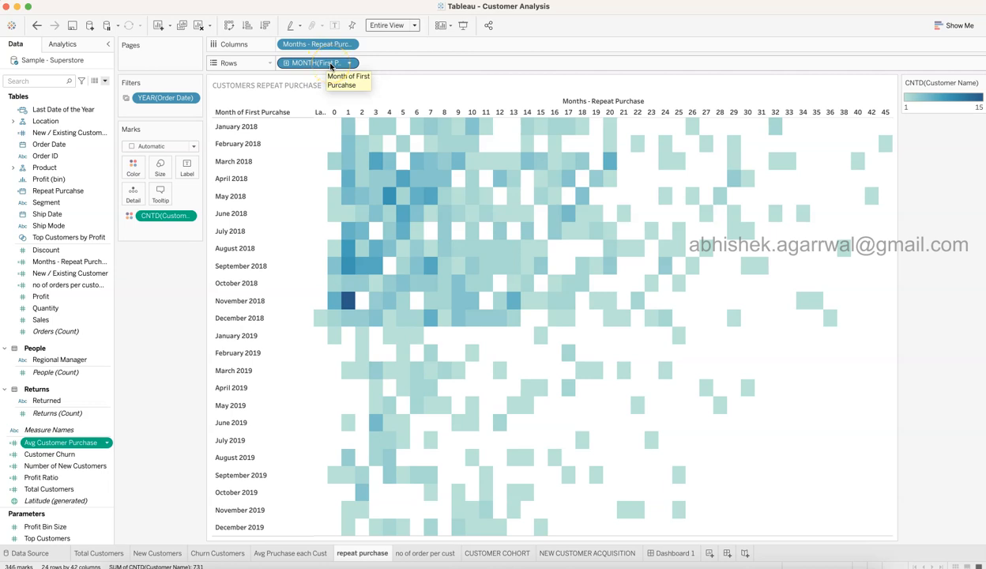
scroll(94, 144, "up", 1)
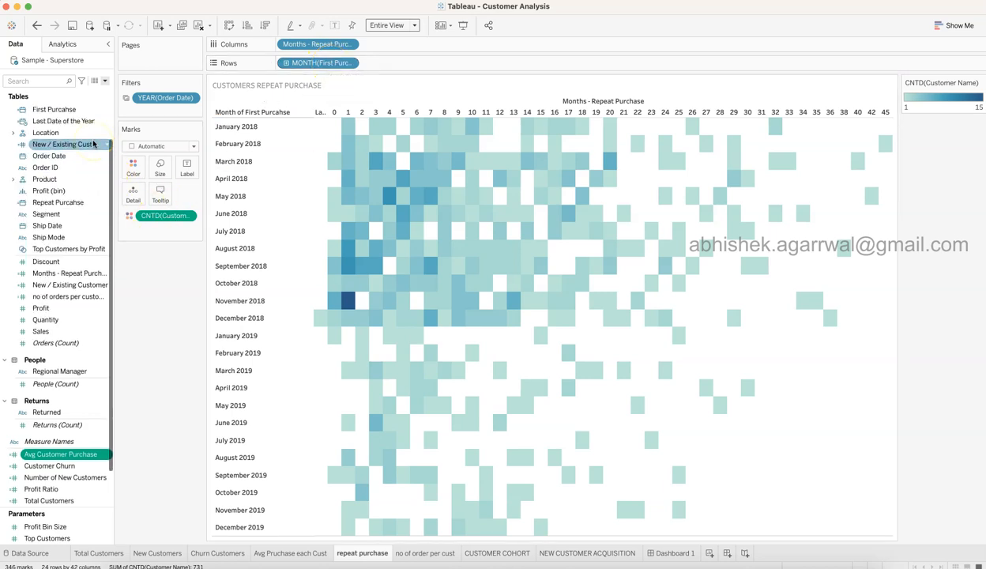
scroll(94, 144, "up", 4)
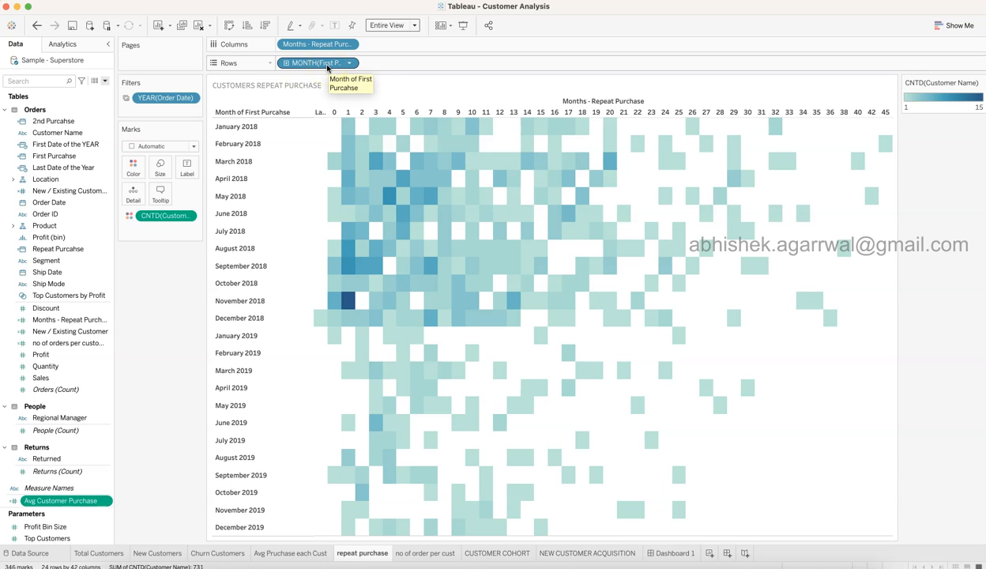
left_click(56, 156)
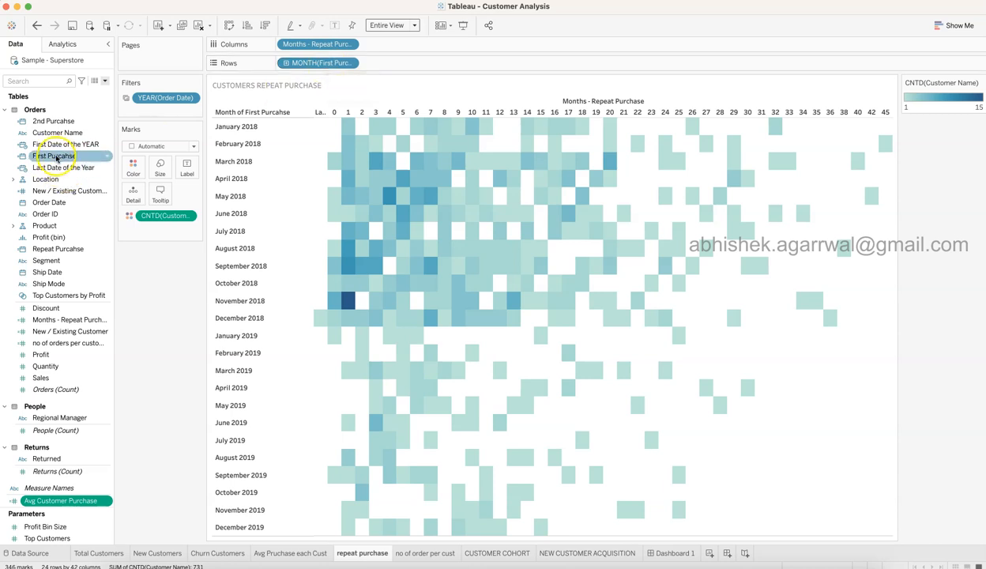
left_click(347, 63)
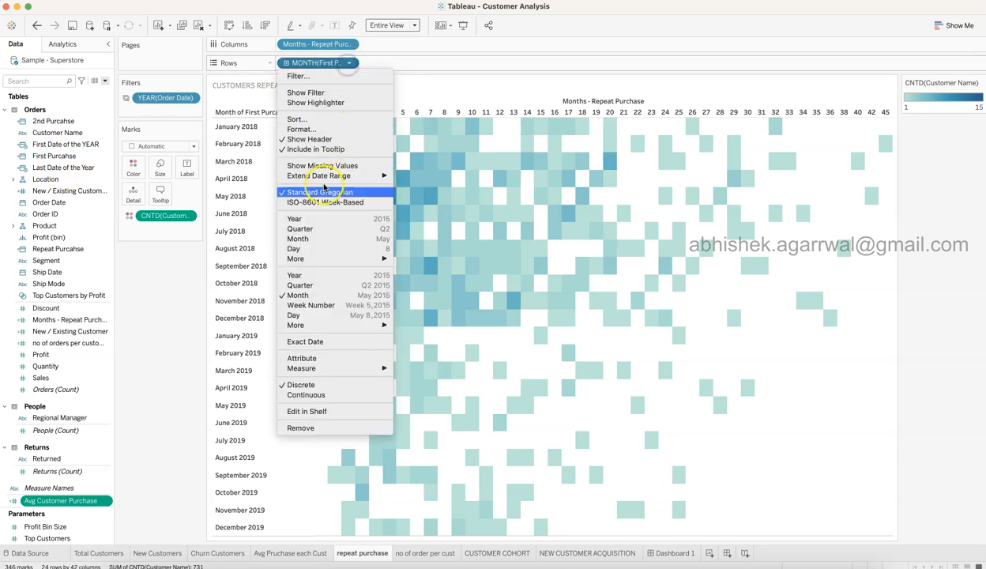
left_click(148, 359)
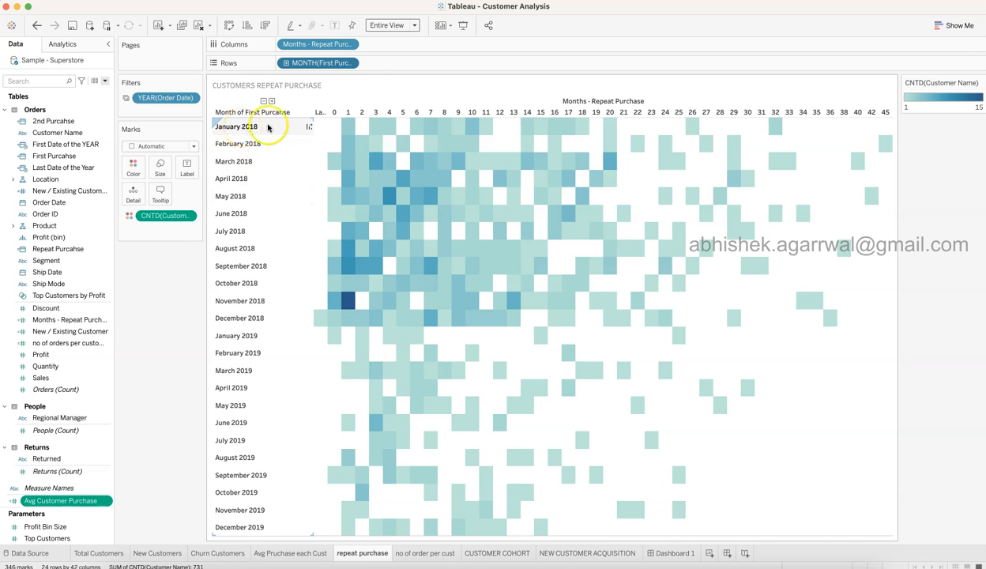
Inspect the heat map cell for November 2018 first purchases at one month to repeat purchase.
mouse_move(471, 127)
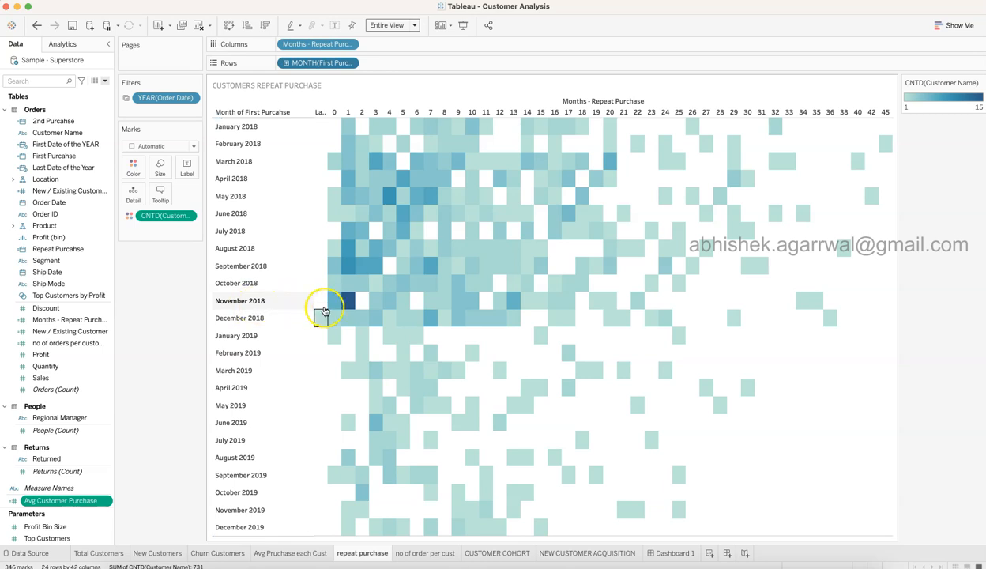
mouse_move(347, 301)
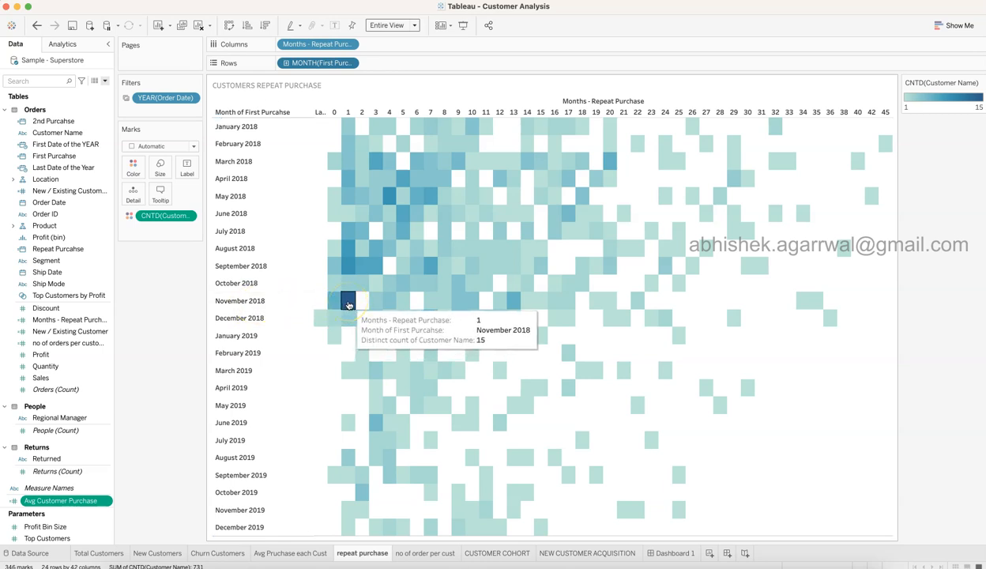
left_click(348, 302)
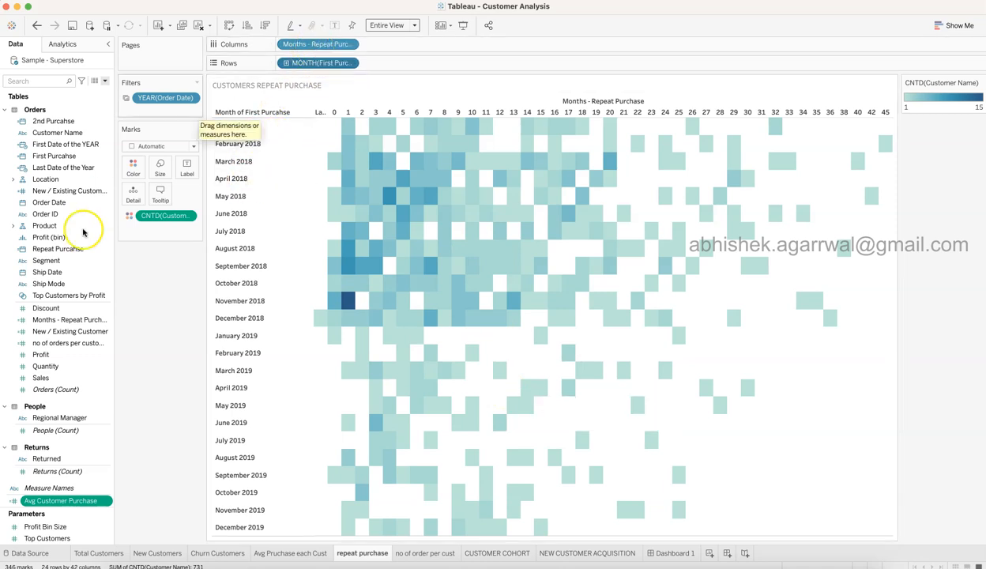
Search the data fields for "mont", open the Months - Repeat Purchase calculated field and examine the arguments of its DATEDIFF formula.
left_click(53, 82)
type("mont")
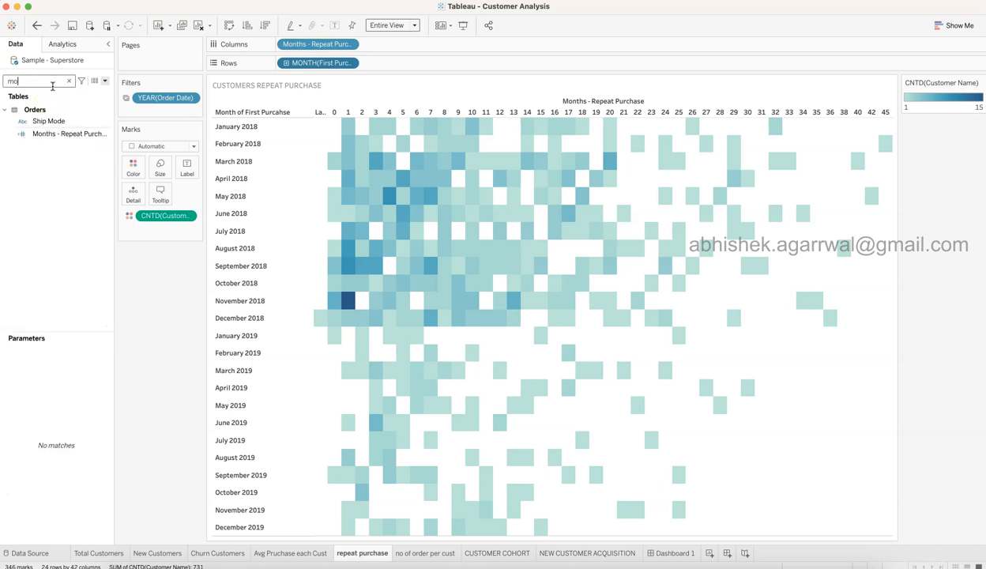
left_click(103, 131)
right_click(105, 132)
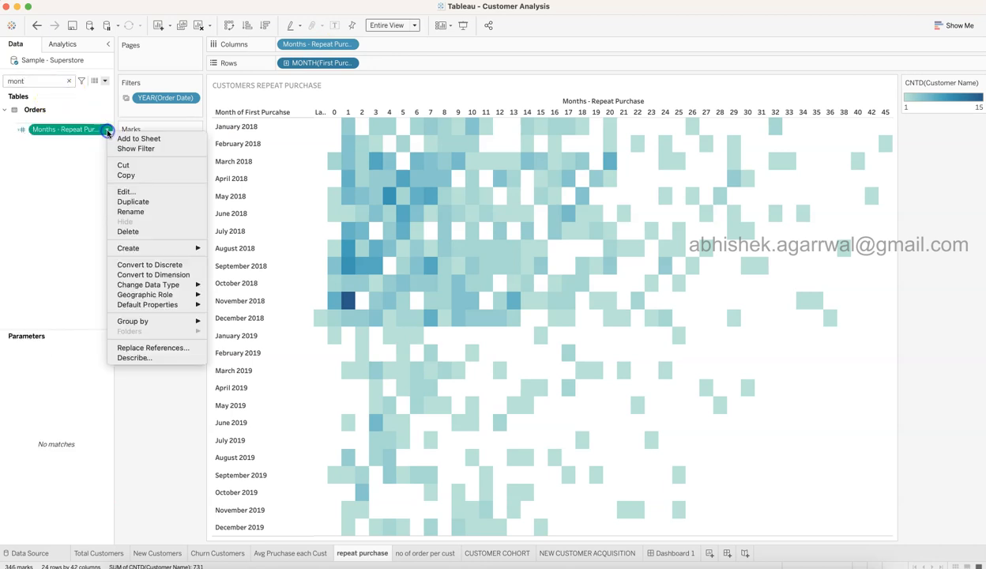
left_click(139, 190)
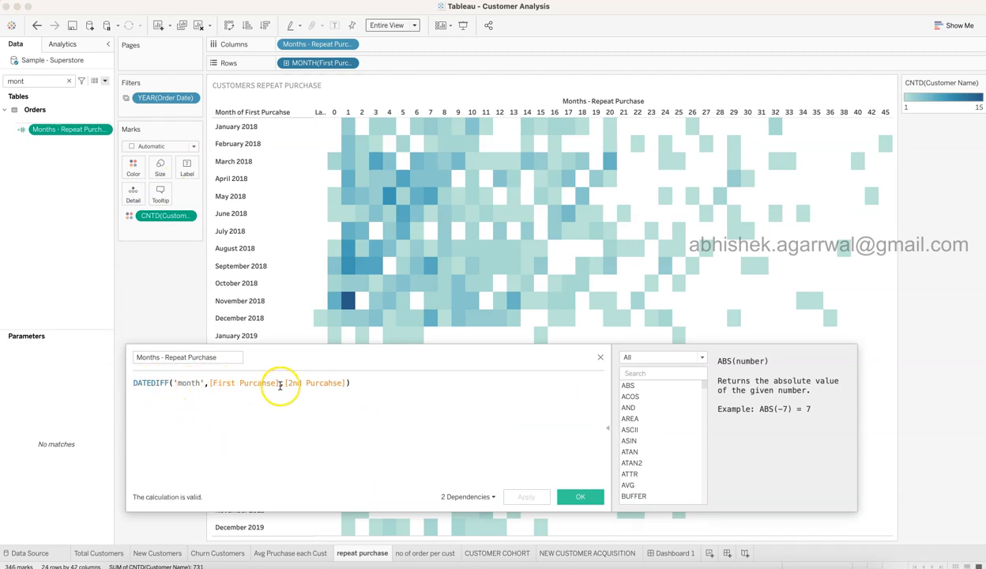
left_click(197, 386)
left_click(192, 384)
left_click(210, 384)
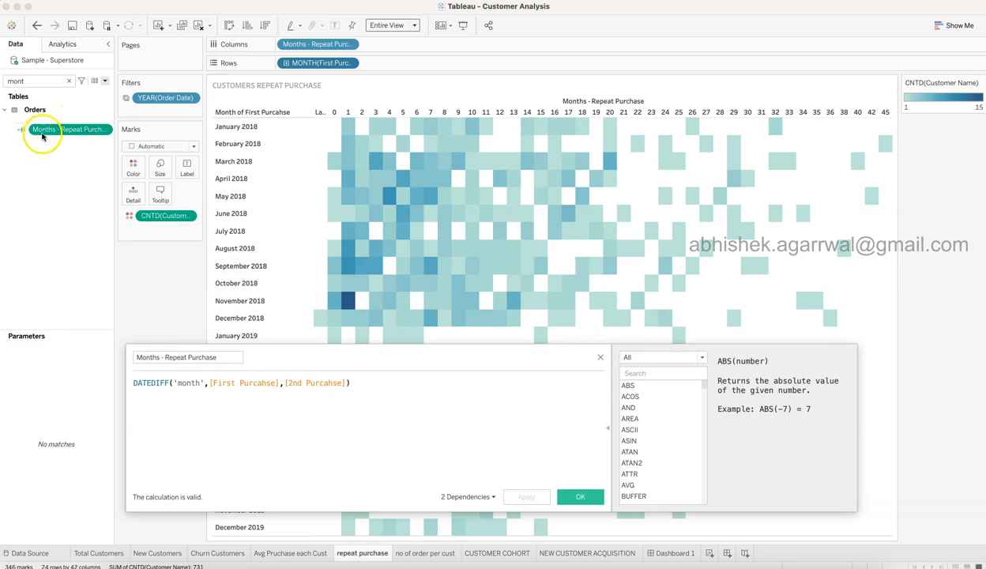
Clear the field search, open the 2nd Purcahse calculated field, examine its FIXED expression and close the editor.
left_click(69, 81)
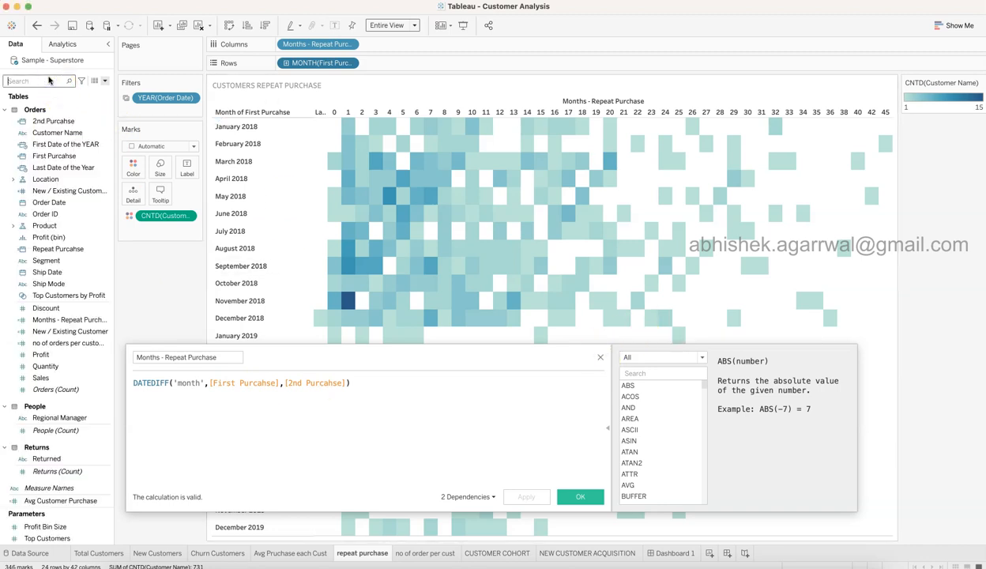
left_click(66, 131)
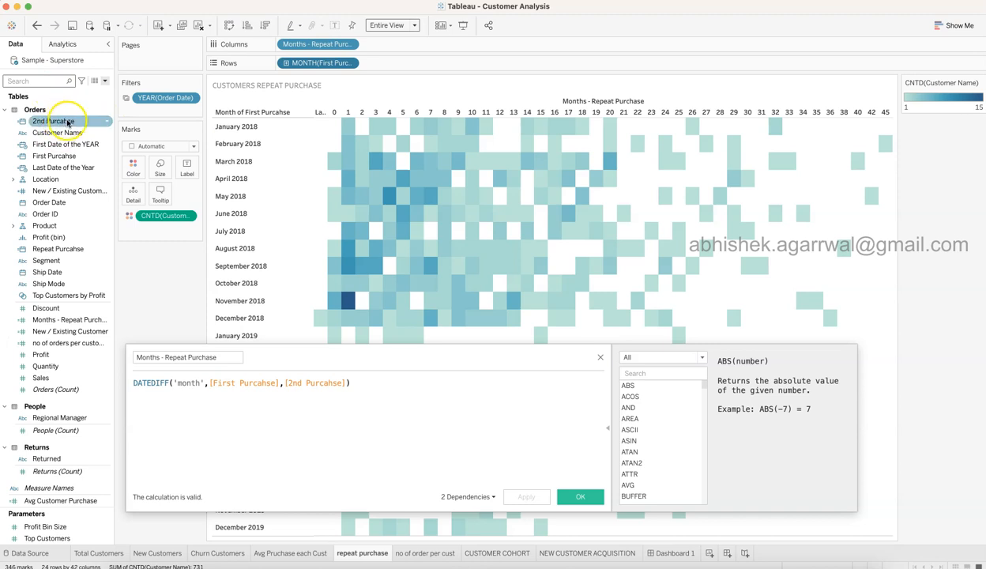
left_click(109, 121)
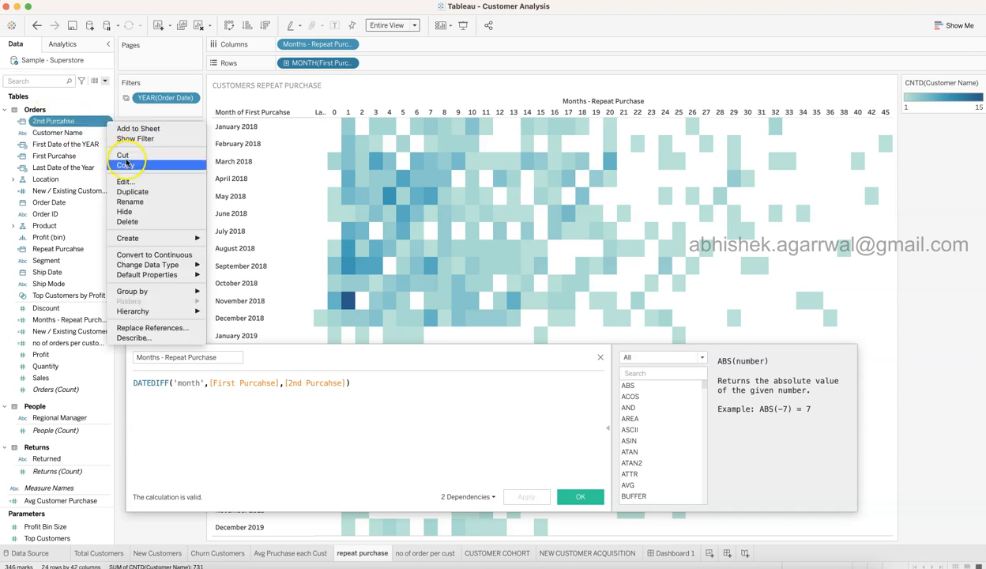
left_click(133, 182)
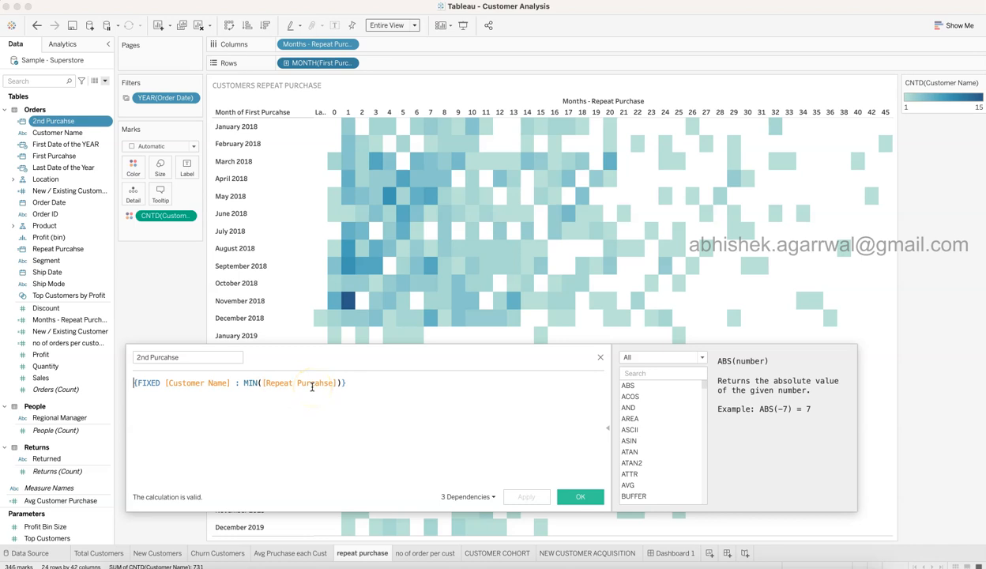
left_click(600, 357)
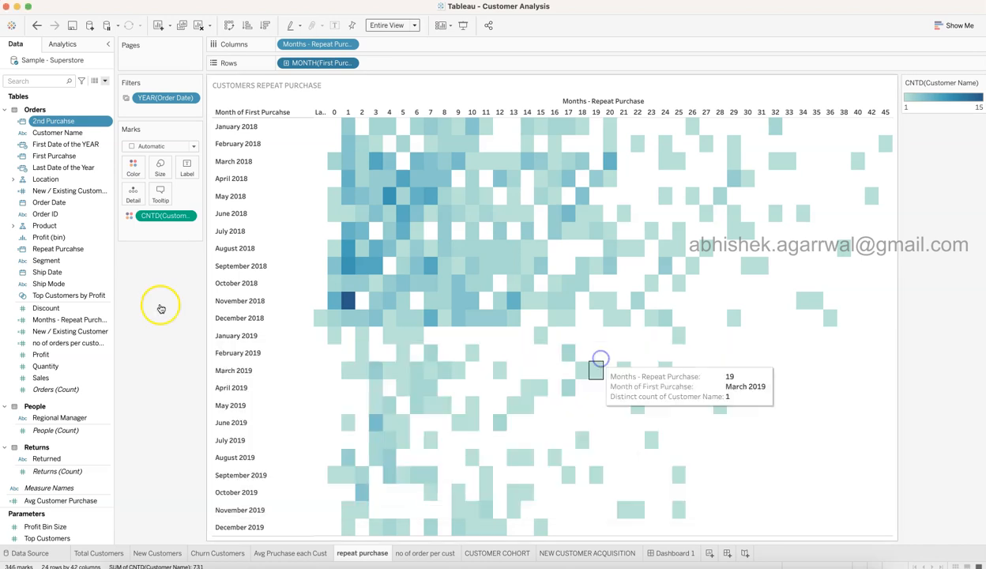
Open the Repeat Purcahse calculated field, examine its IIF formula comparing Order Date with First Purcahse, and close the editor.
right_click(107, 249)
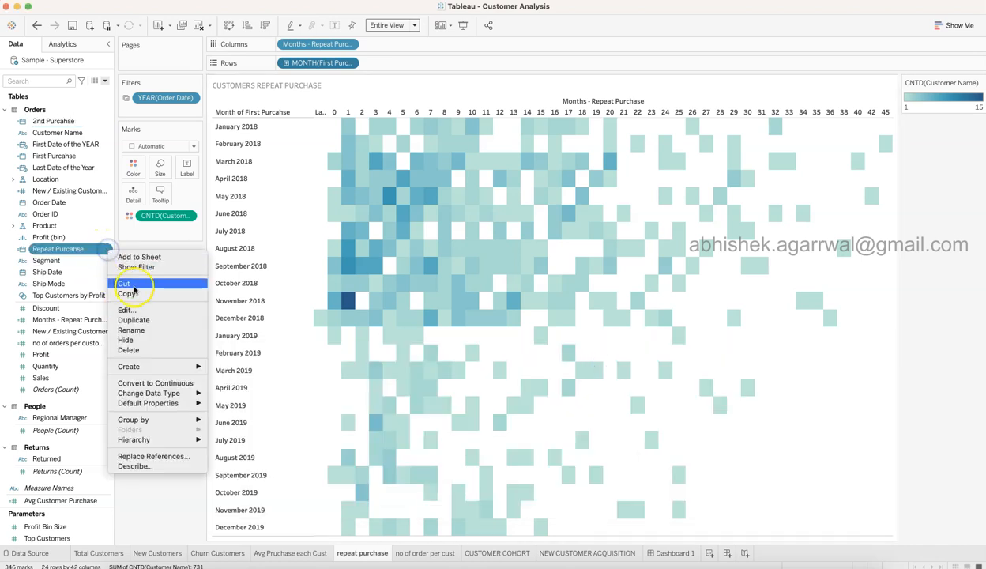
left_click(141, 309)
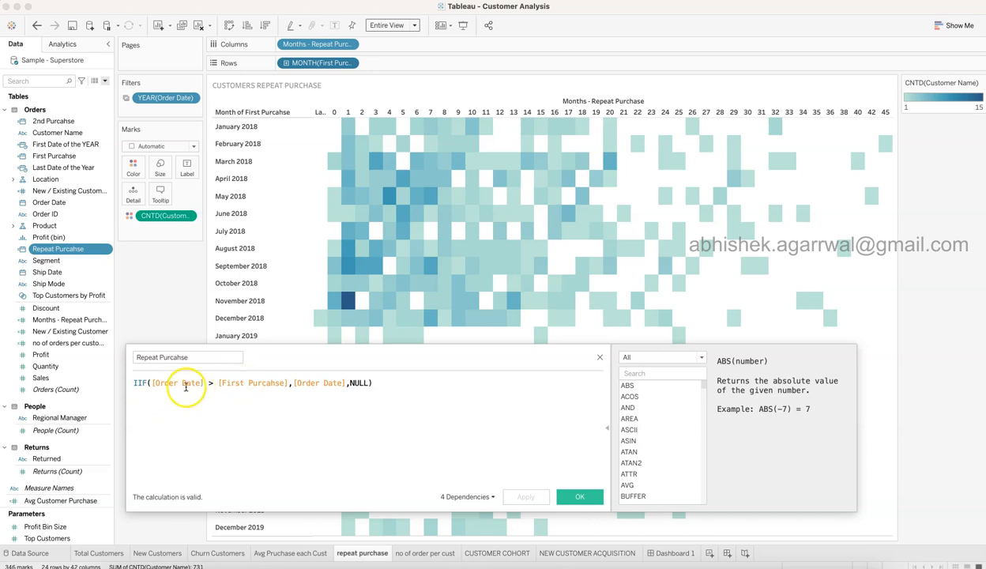
left_click(250, 387)
left_click(277, 393)
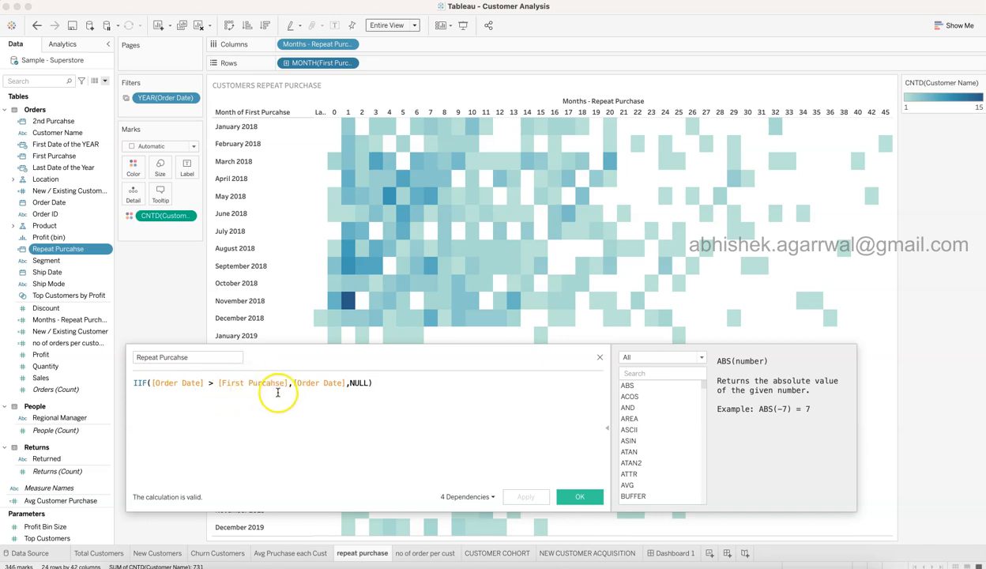
left_click(196, 356)
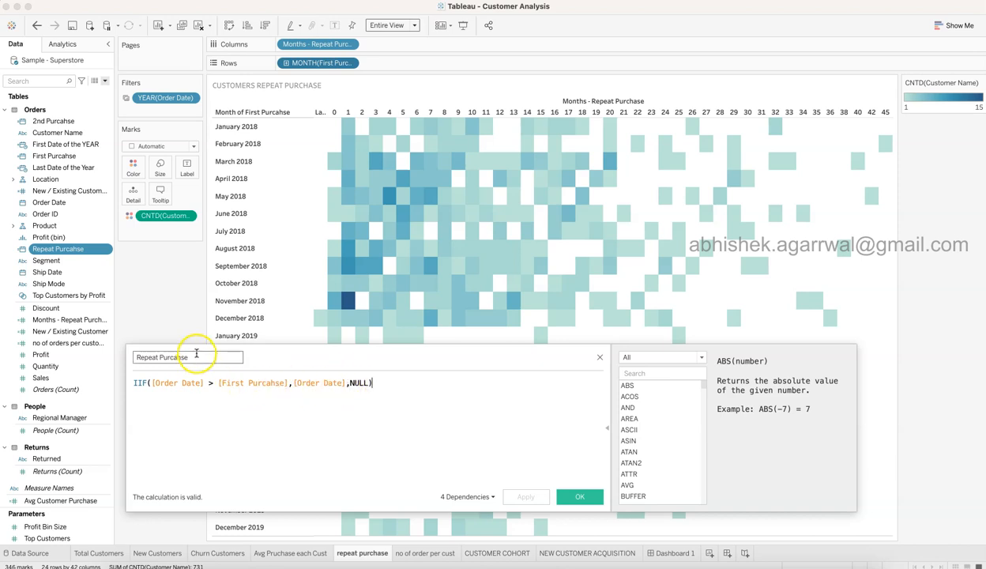
left_click(600, 358)
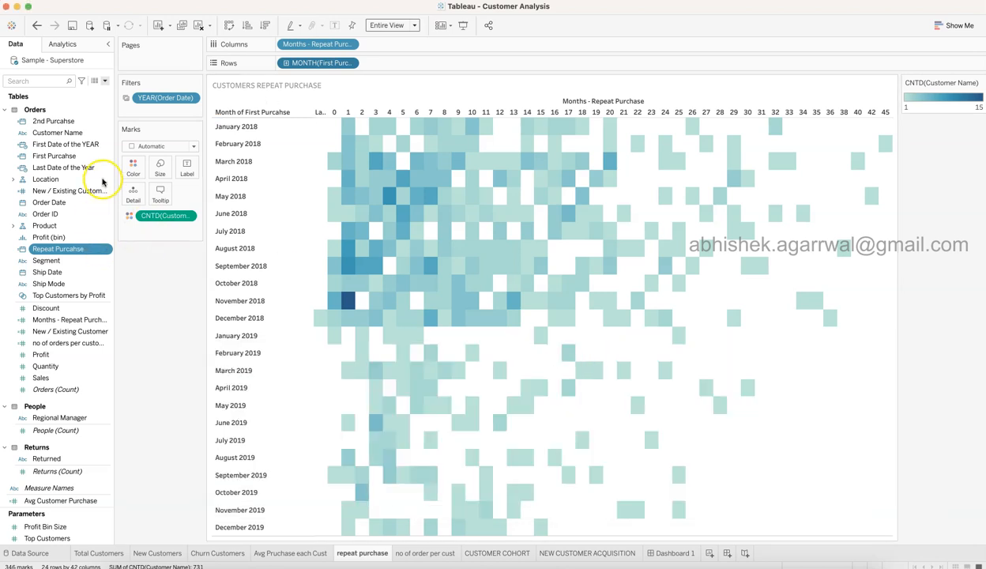
Reopen the 2nd Purcahse calculated field, review how it takes the minimum Repeat Purcahse per customer, and close the editor.
left_click(106, 122)
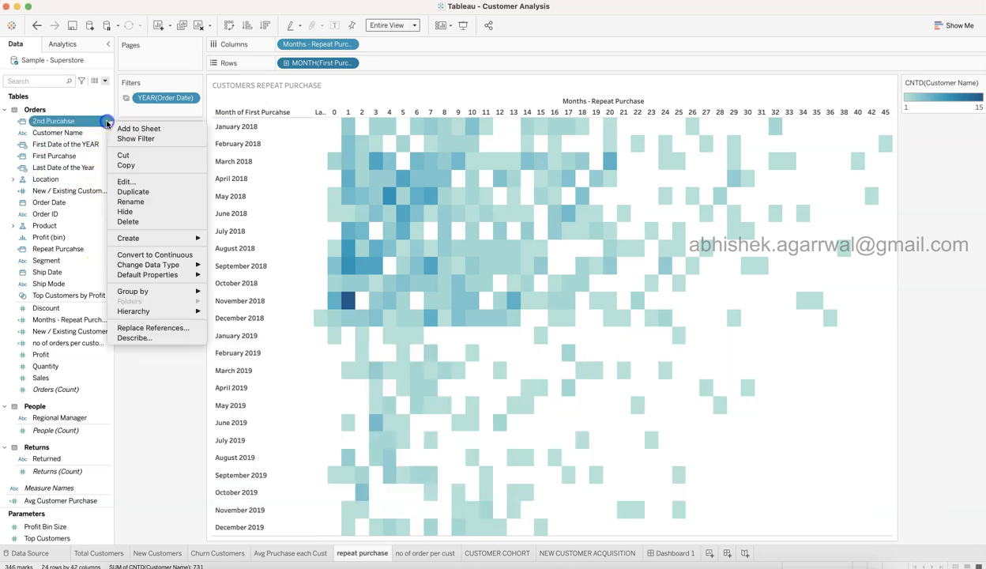
left_click(142, 181)
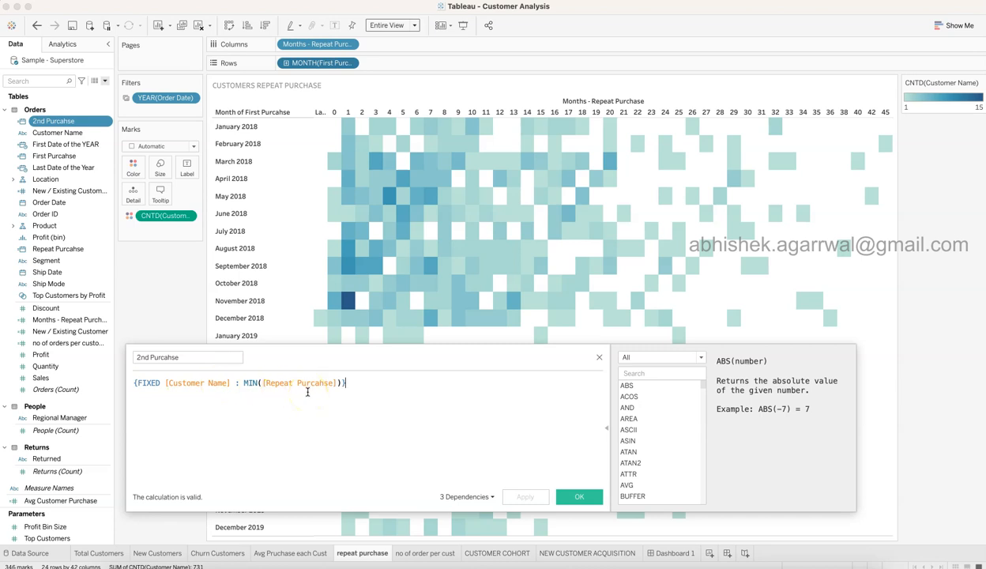
left_click(55, 162)
left_click(598, 359)
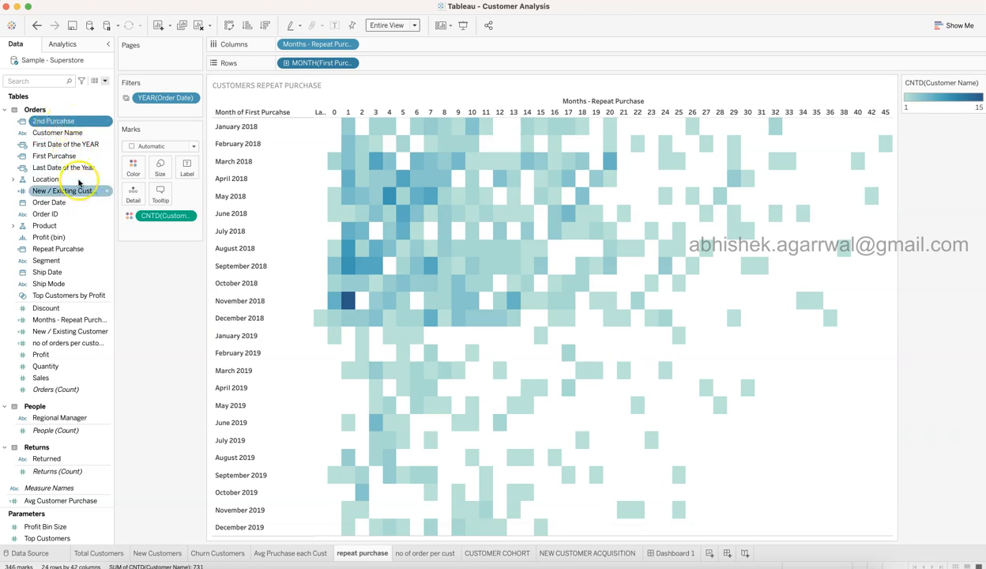
Search the data fields for "mon" and reopen the Months - Repeat Purchase calculated field to review its DATEDIFF formula.
left_click(48, 80)
type("mon")
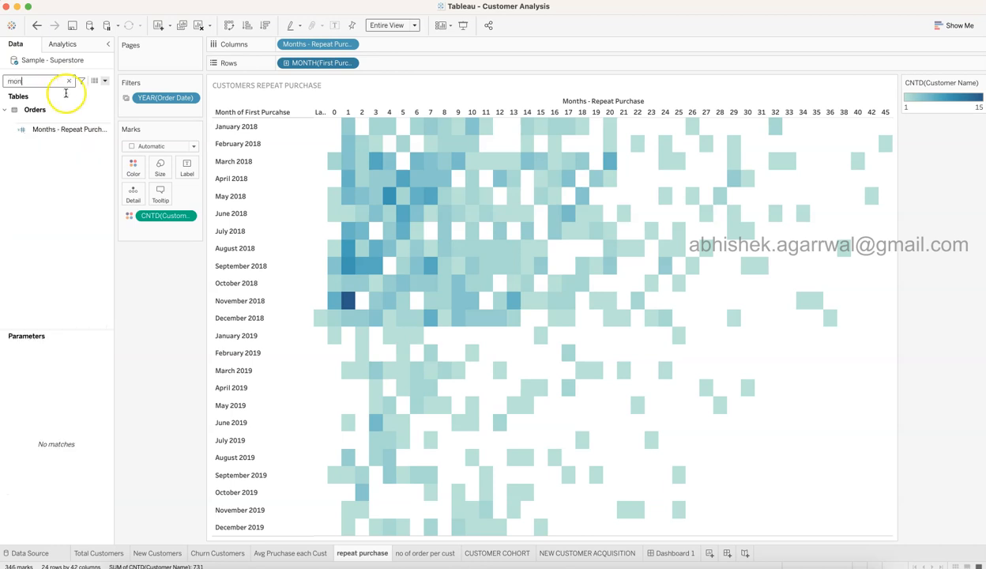
left_click(109, 130)
right_click(109, 130)
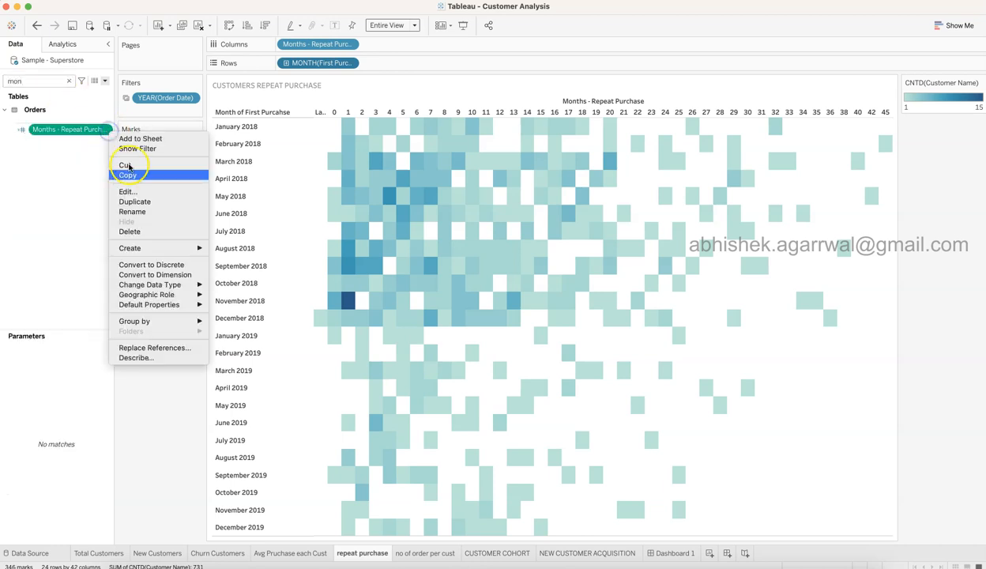
left_click(142, 191)
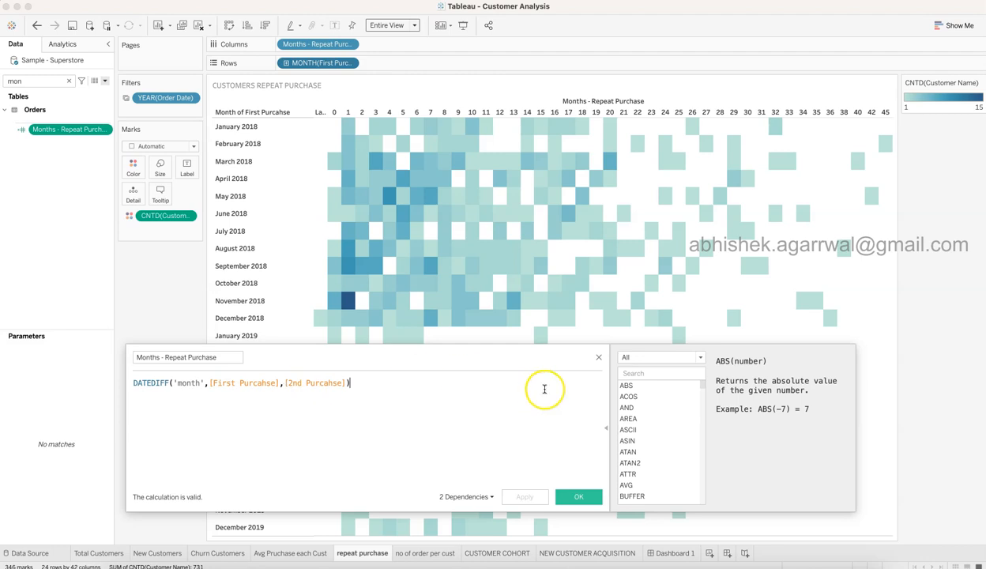
Close the Months - Repeat Purchase calculation editor and clear the field search.
left_click(598, 357)
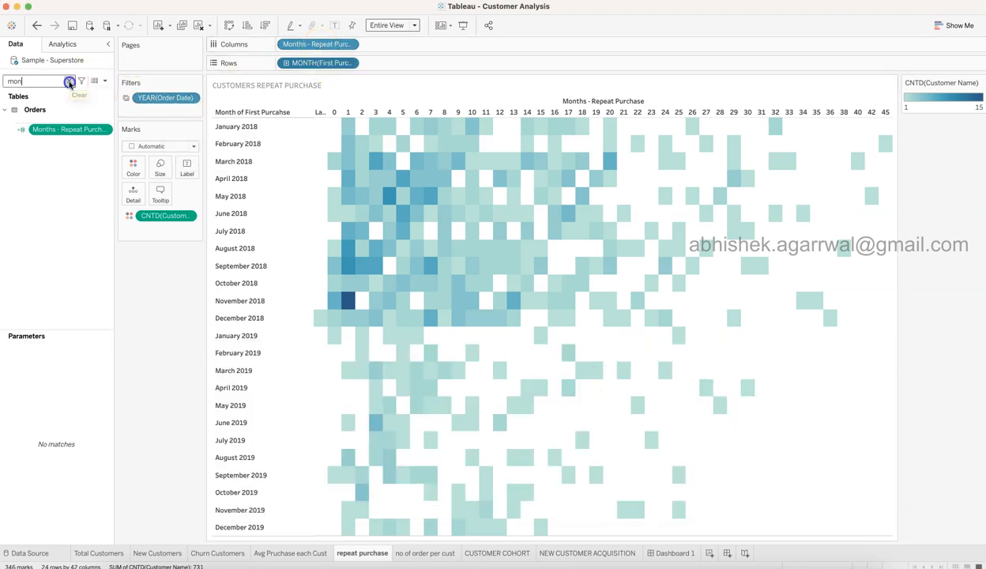
left_click(68, 80)
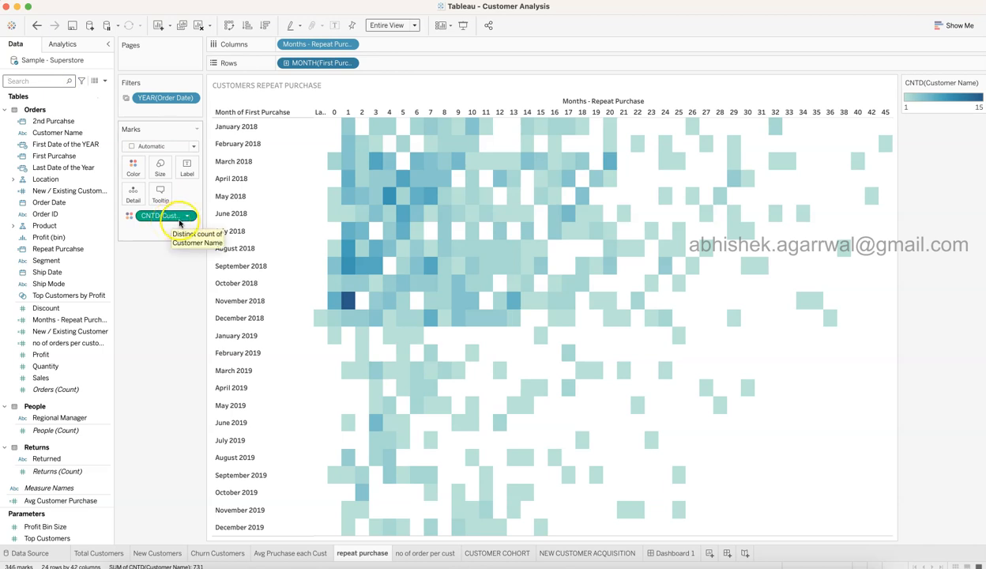
Open the color editor for the distinct count of Customer Name, review its palette settings, and cancel it.
left_click(134, 165)
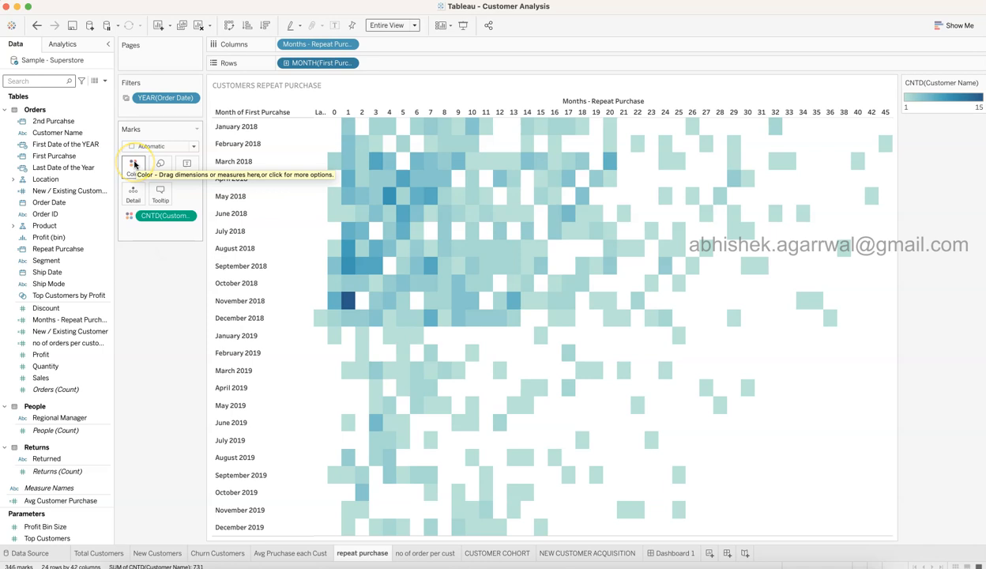
left_click(132, 166)
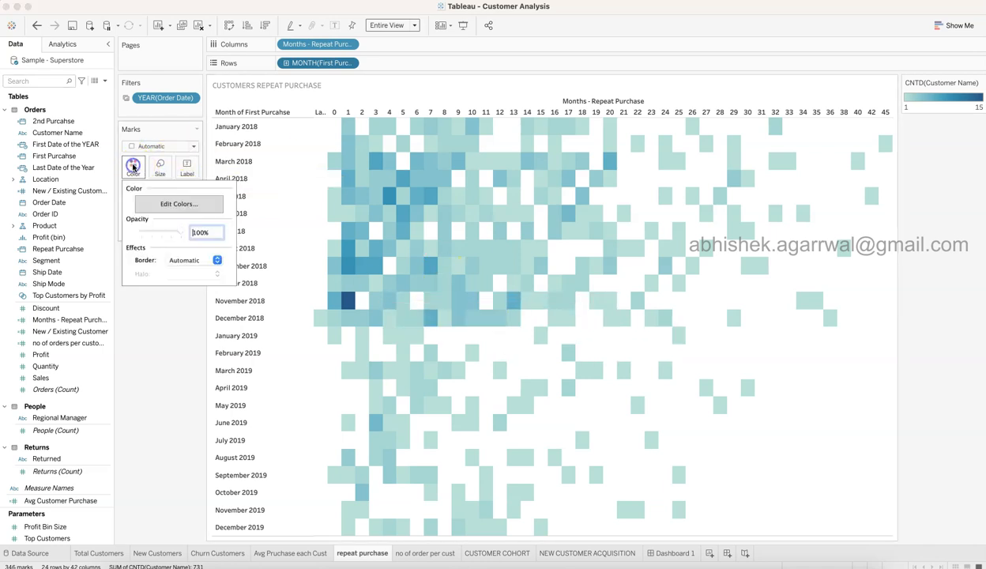
left_click(175, 207)
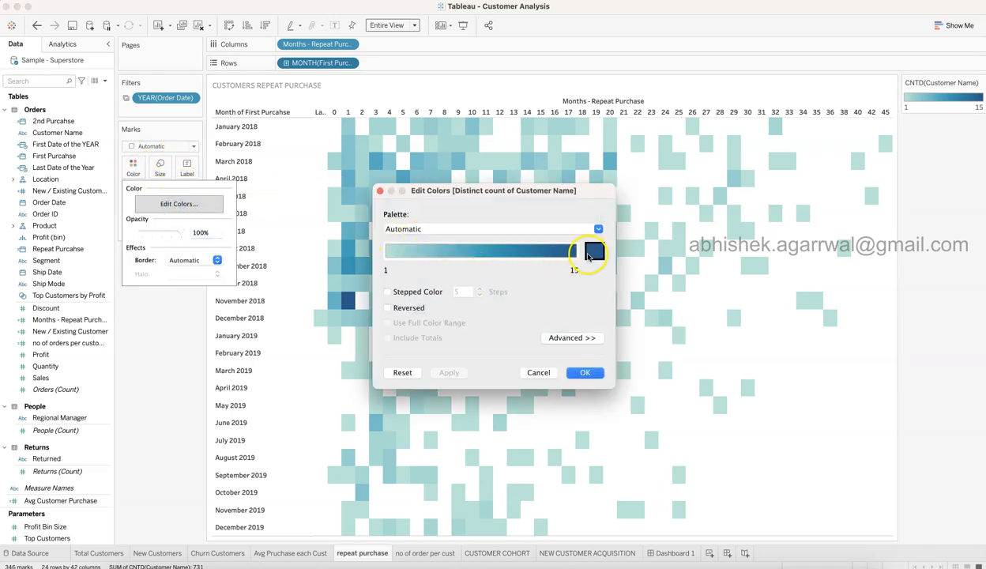
left_click(538, 372)
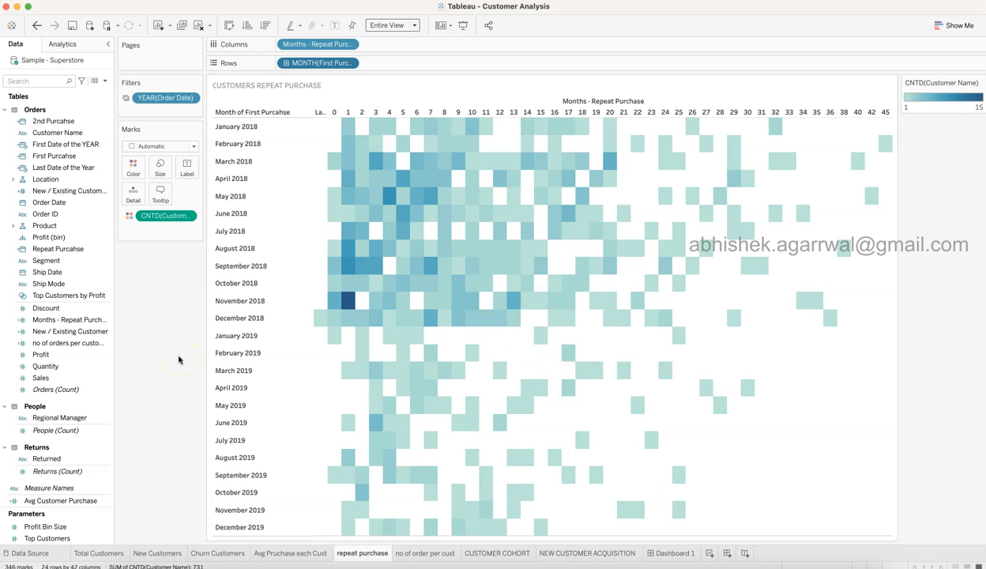
Switch to the no of order per cust worksheet and examine the ORDER FREQUENCY bar chart.
left_click(421, 553)
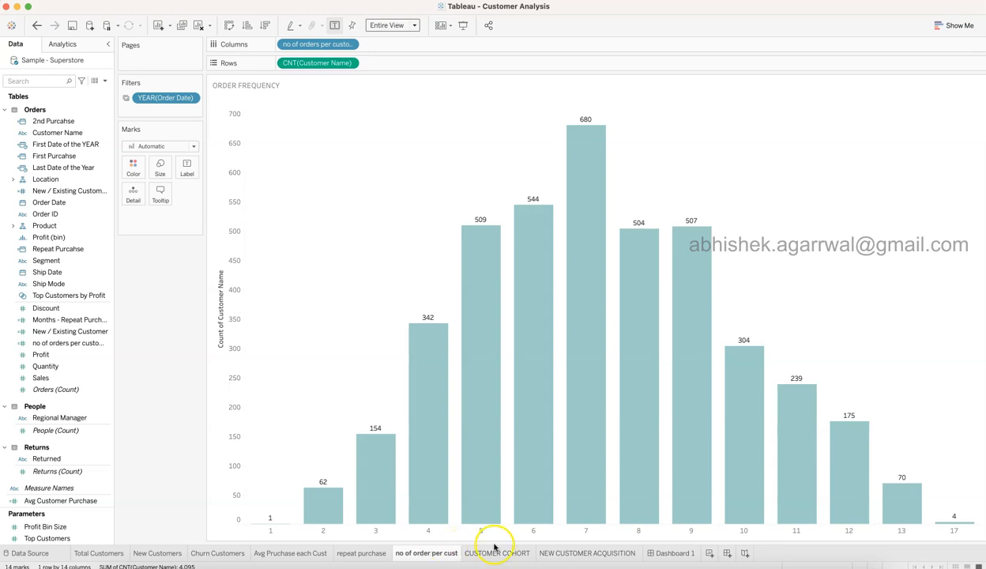
mouse_move(478, 267)
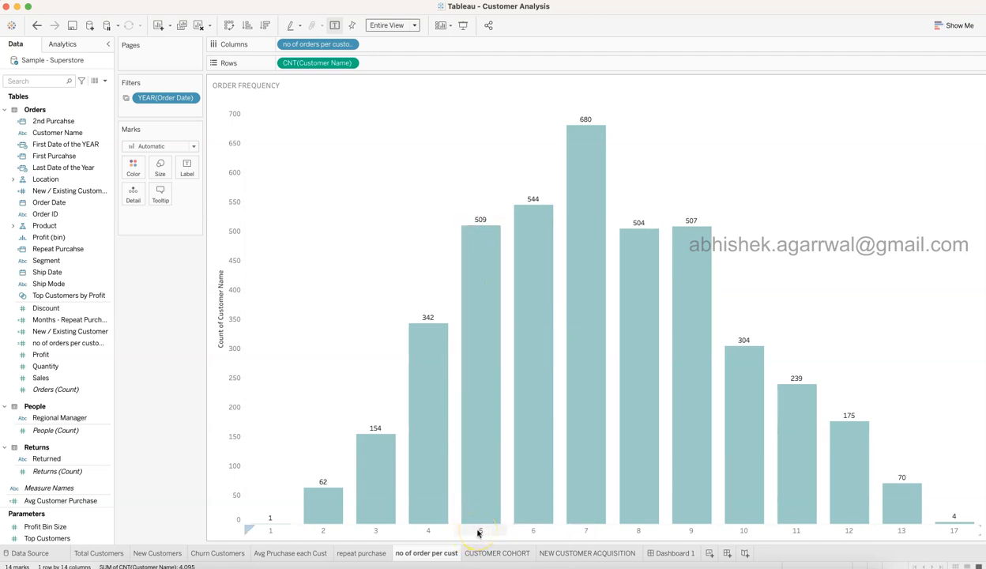
mouse_move(531, 471)
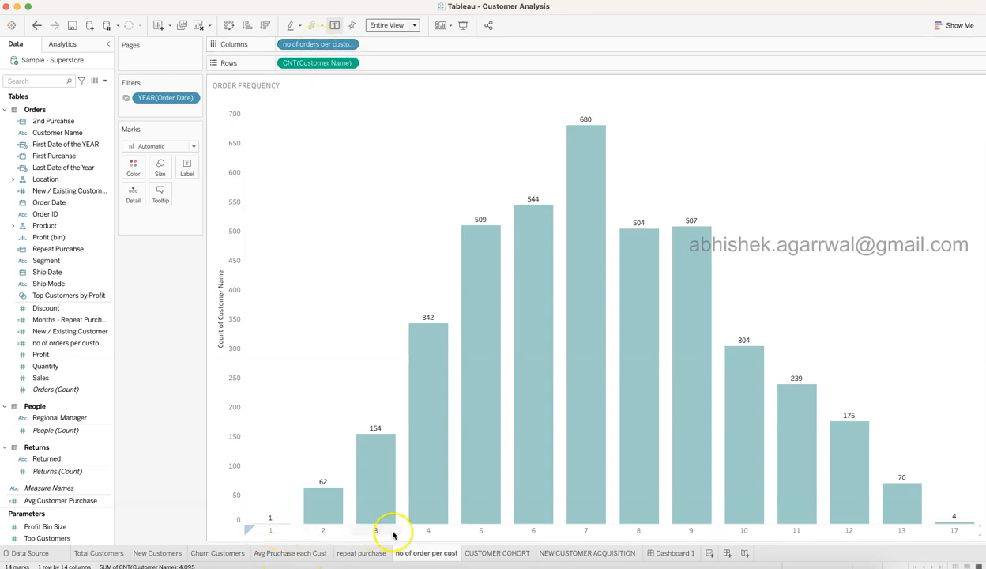
Search the data fields for "no", open the no of orders per customer calculated field, review its FIXED COUNTD formula, and close the editor.
left_click(55, 81)
type("no")
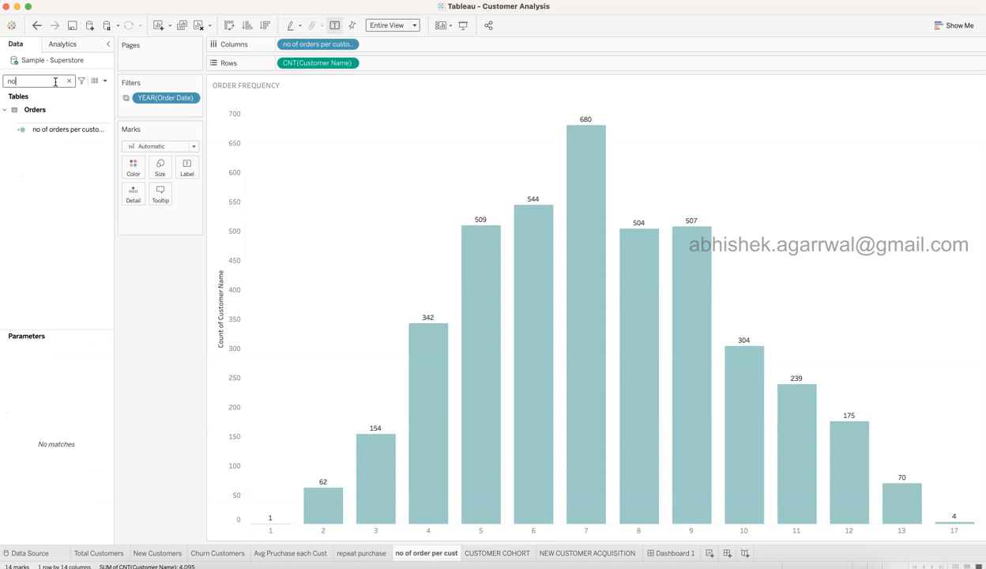
right_click(103, 129)
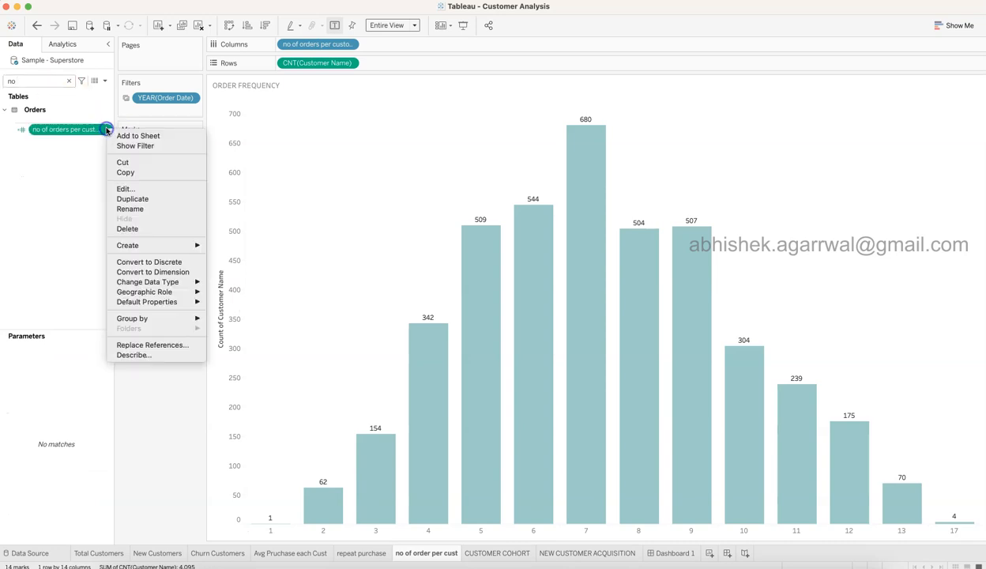
left_click(130, 189)
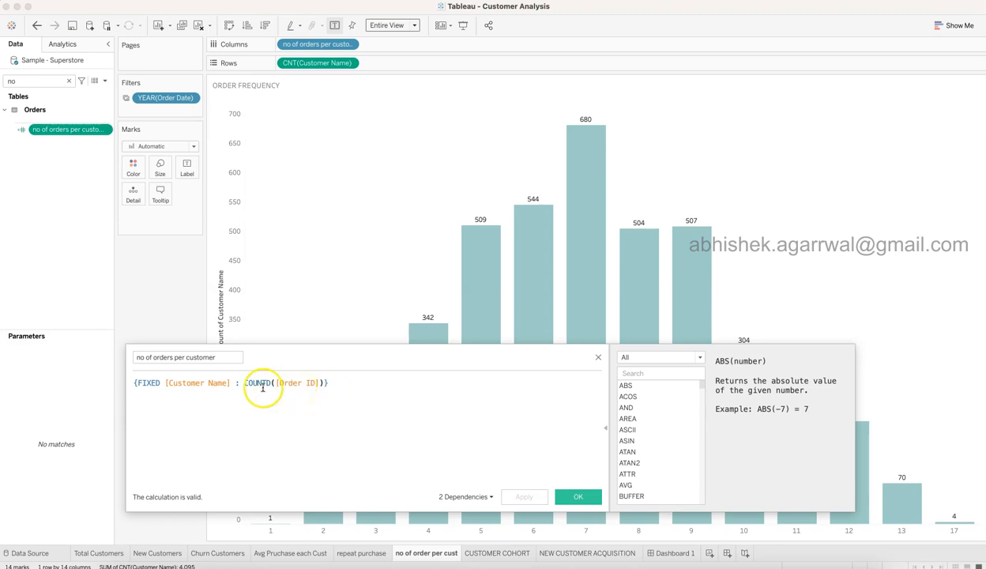
left_click(597, 357)
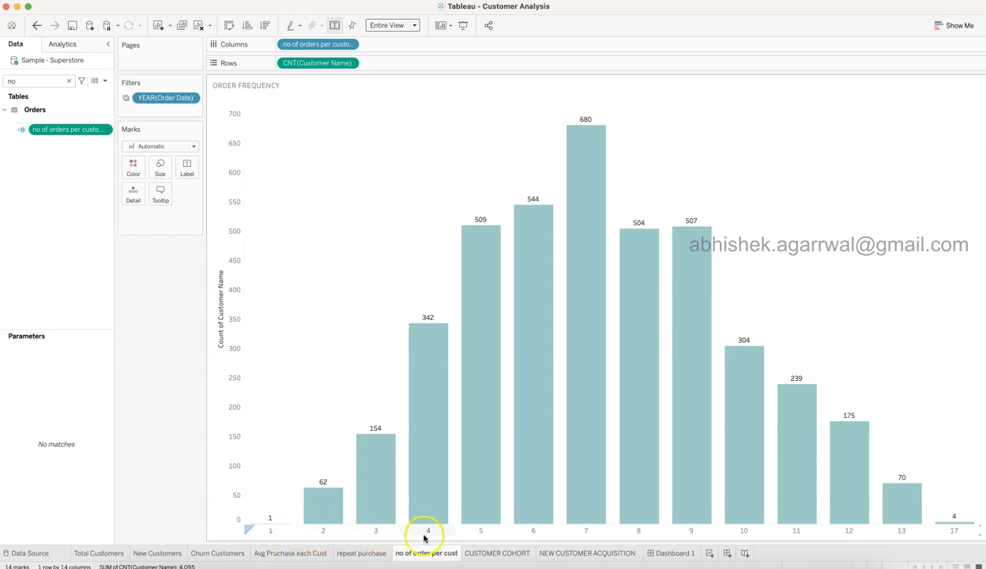
Check the dimension and discrete settings of the no of orders per customer field in Columns, and clear the field search.
left_click(348, 45)
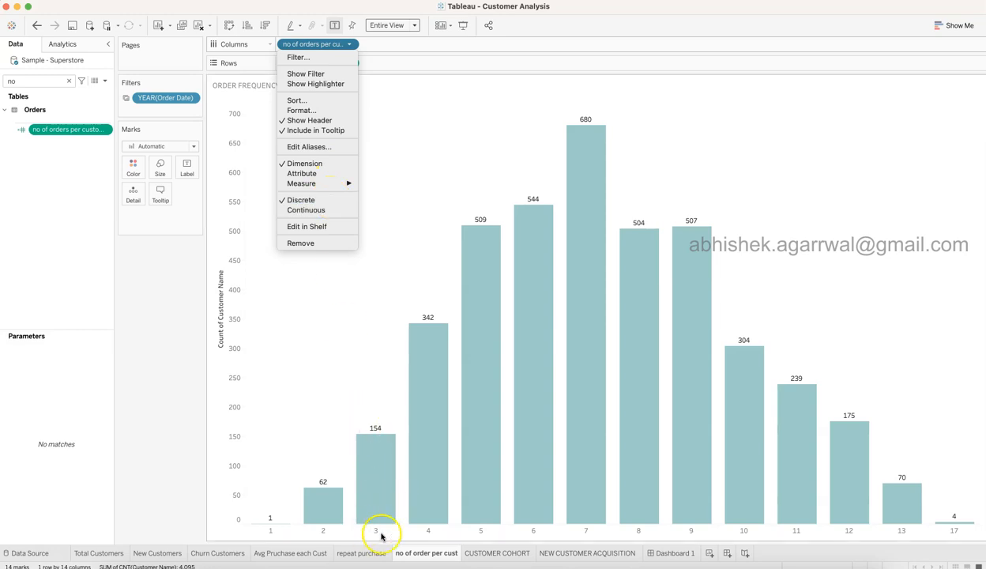
left_click(344, 395)
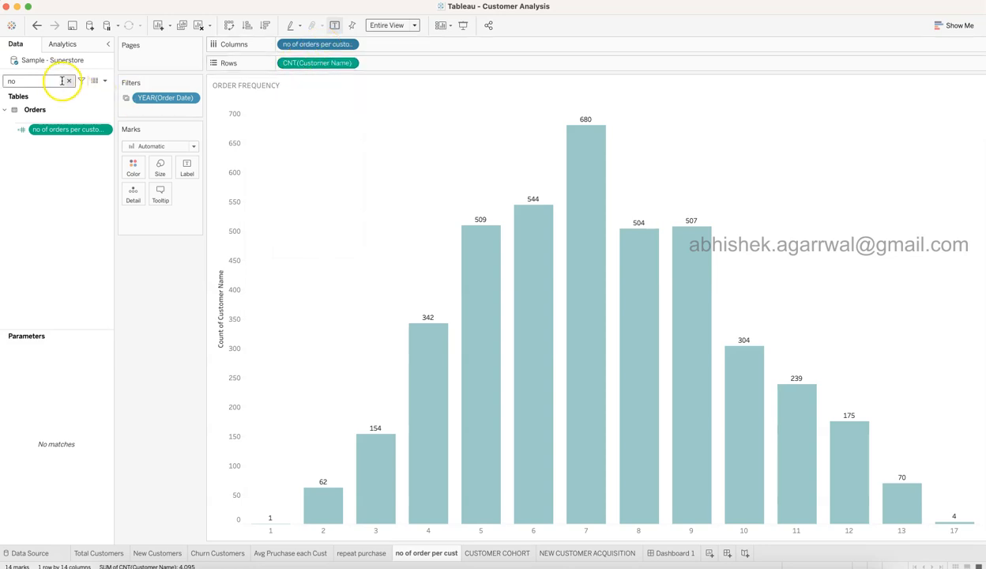
left_click(69, 80)
left_click(71, 167)
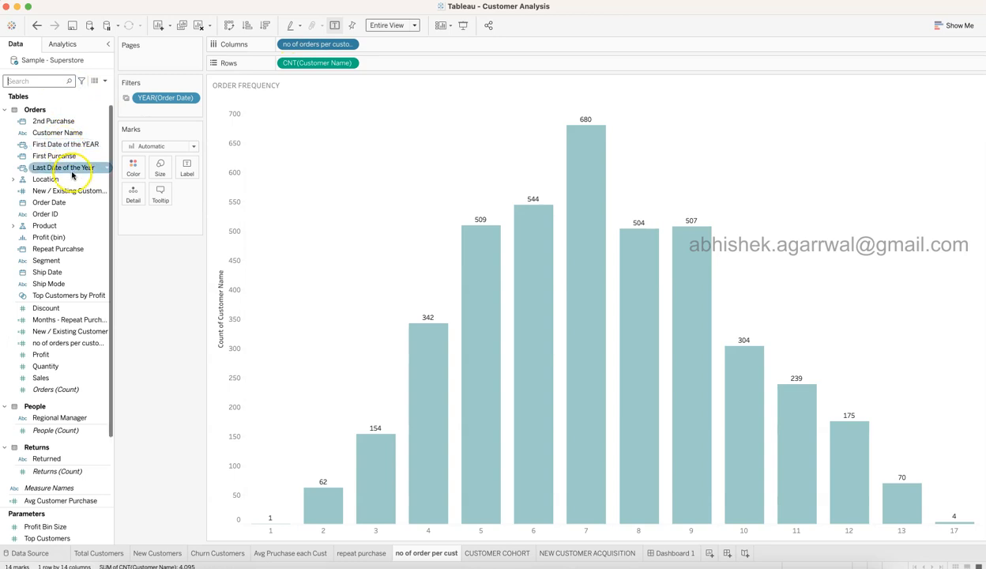
left_click(61, 133)
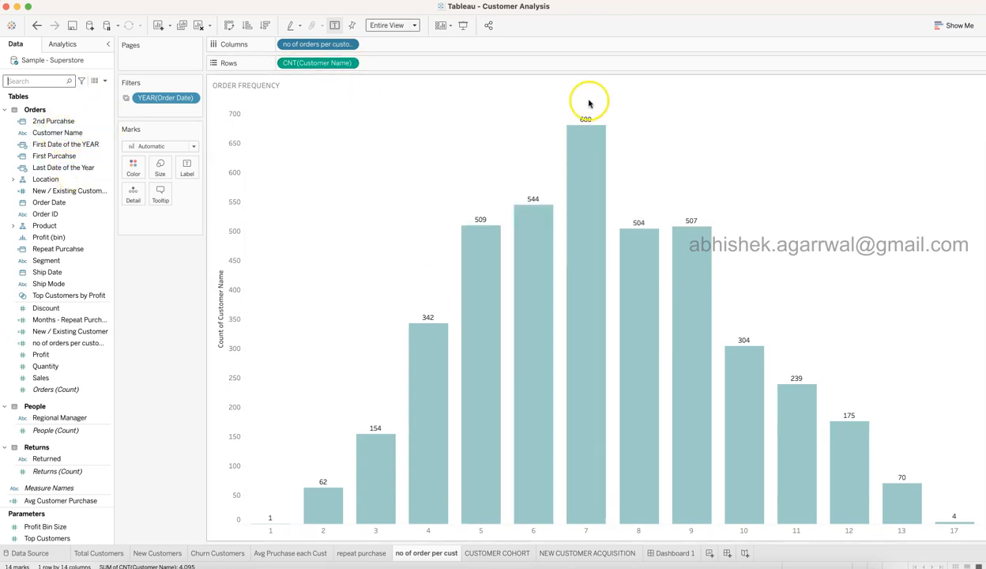
key("super+f")
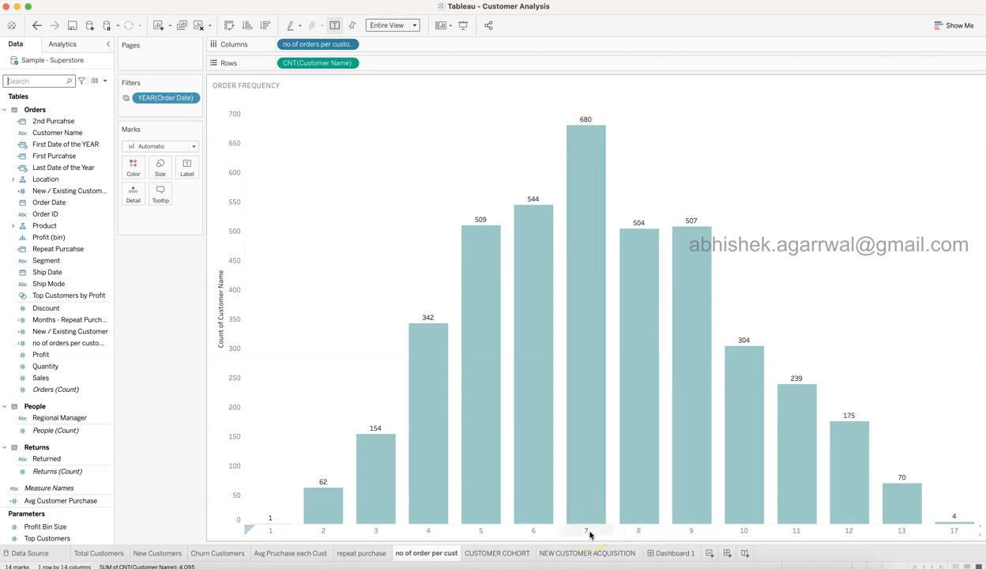
left_click(442, 555)
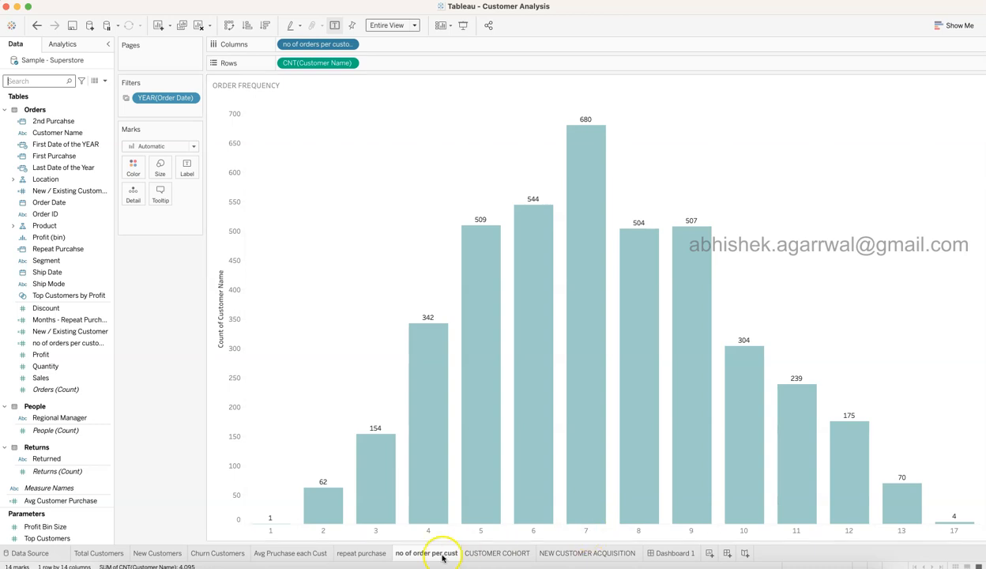
mouse_move(443, 556)
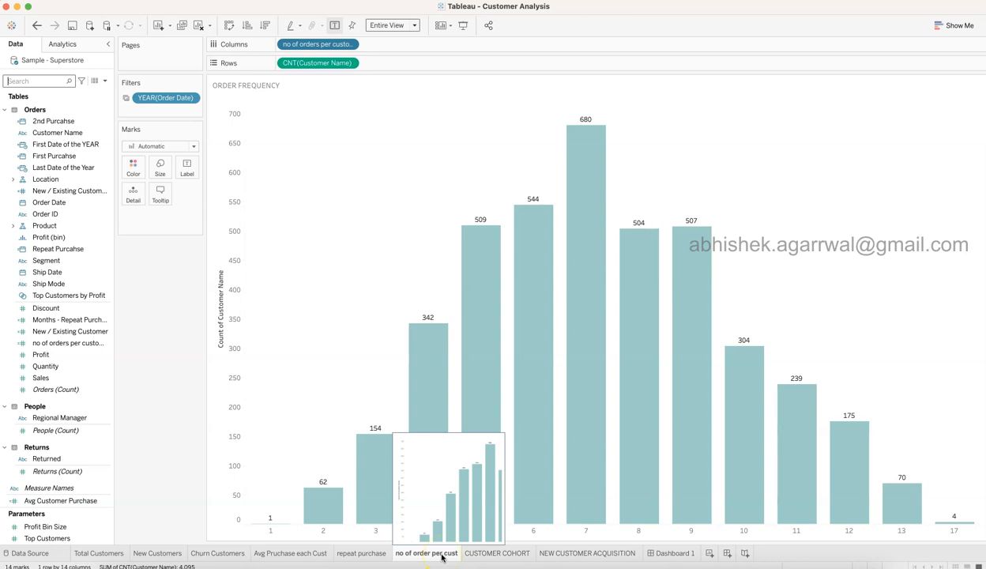
left_click(445, 556)
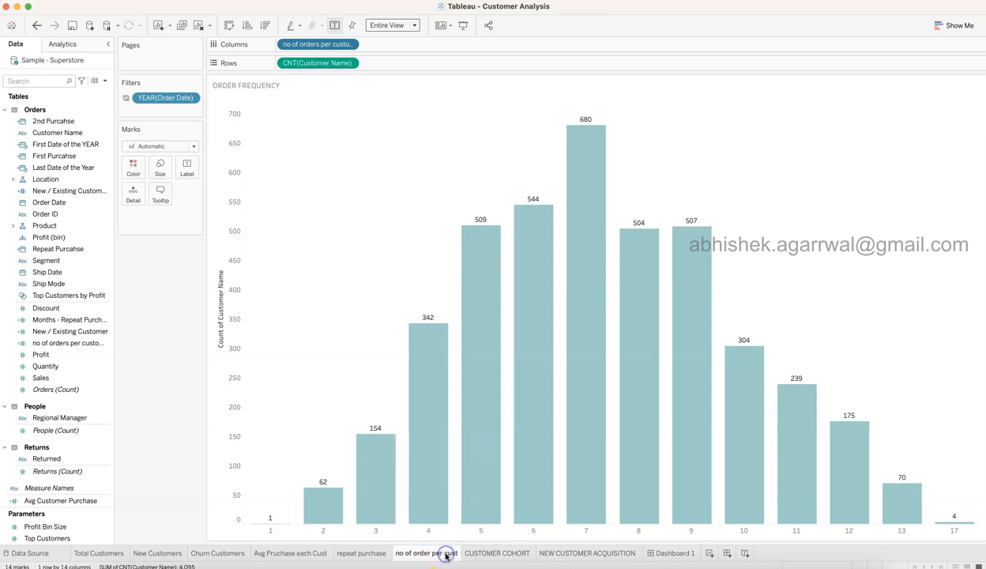
Switch to the CUSTOMER COHORT worksheet and inspect the 2018 and 2019 sales segments by year of first purchase.
left_click(503, 557)
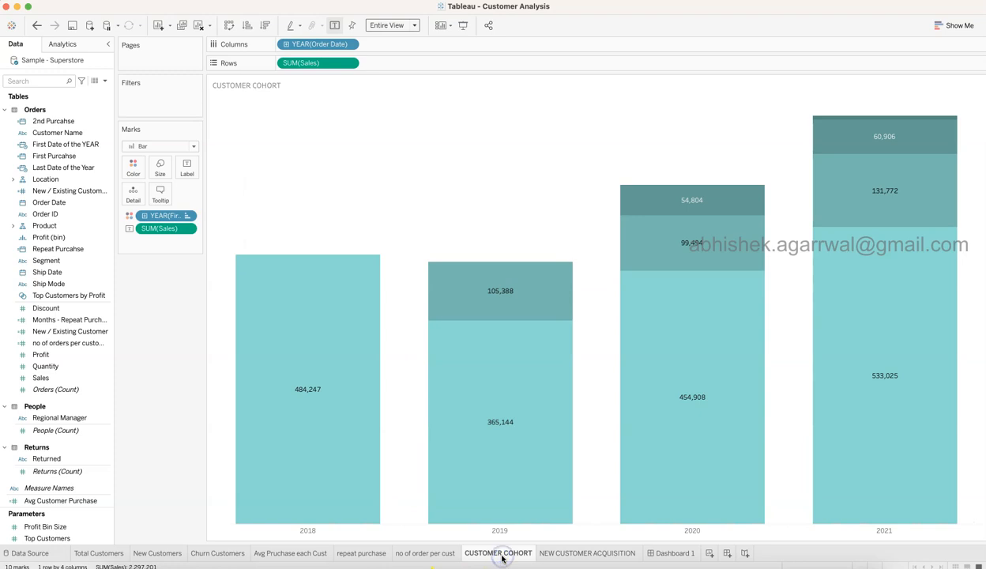
mouse_move(502, 559)
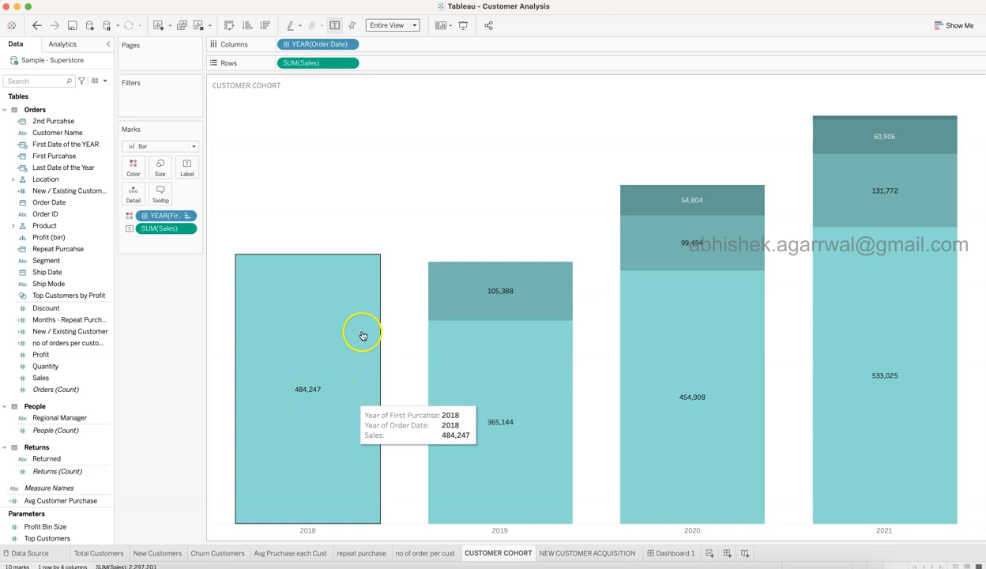
left_click(506, 431)
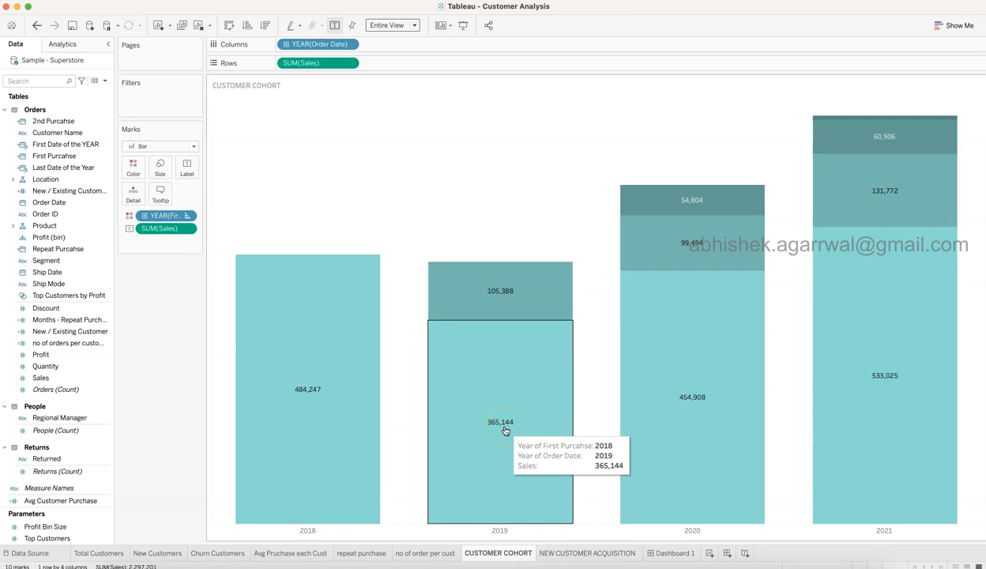
left_click(503, 289)
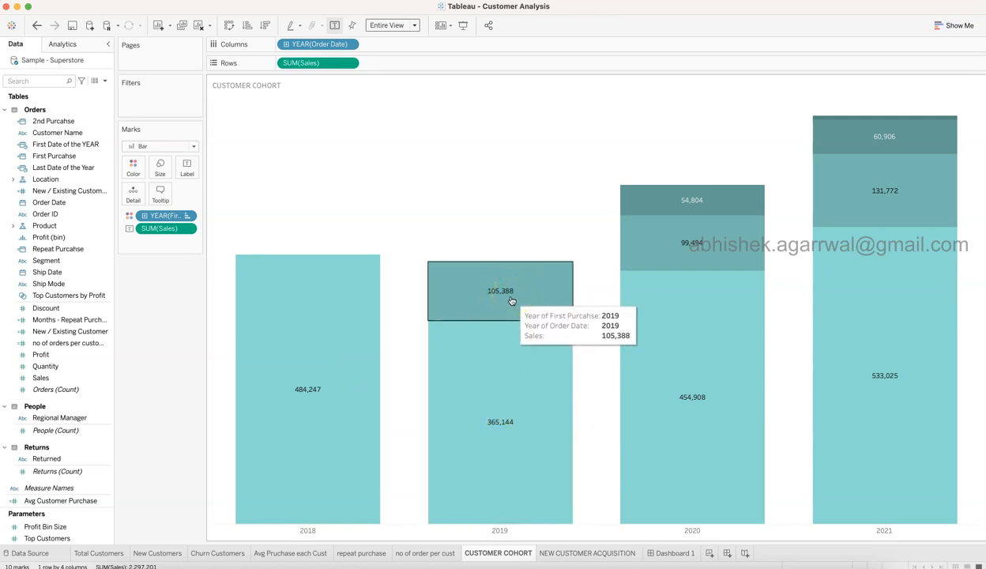
mouse_move(520, 307)
left_click(514, 301)
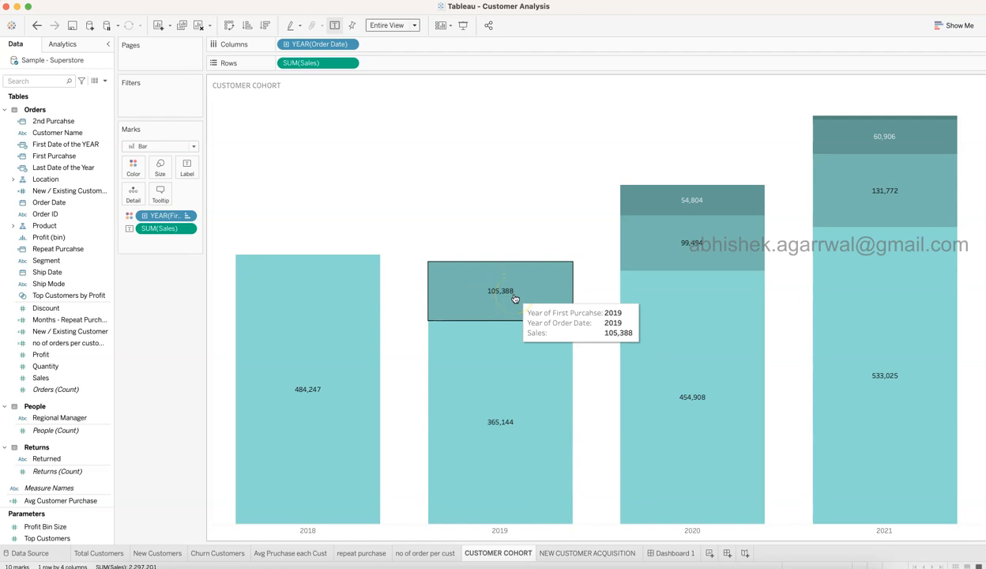
left_click(513, 297)
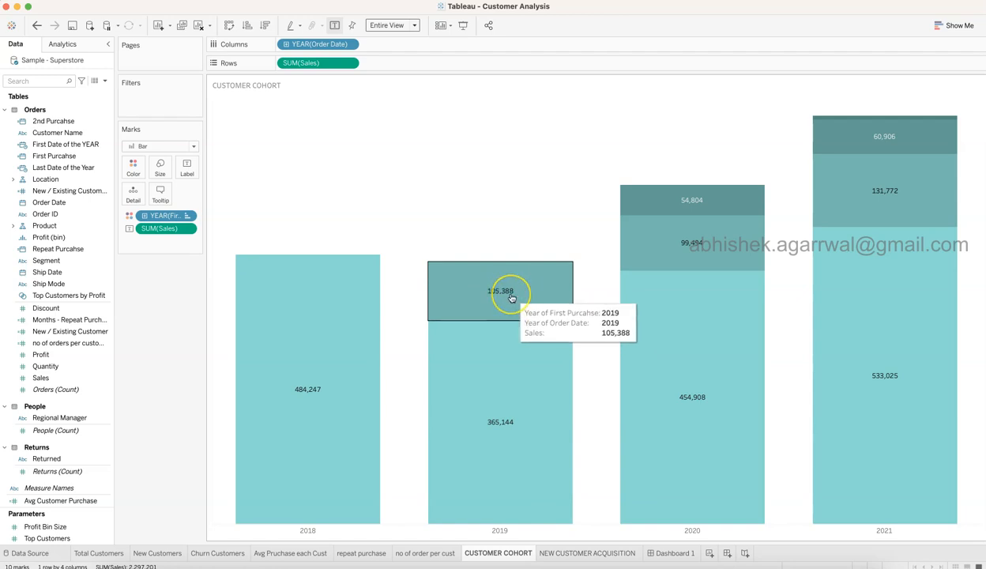
Inspect the 2020 bar's sales segments for customers whose first purchase was in 2019 and 2020.
mouse_move(688, 254)
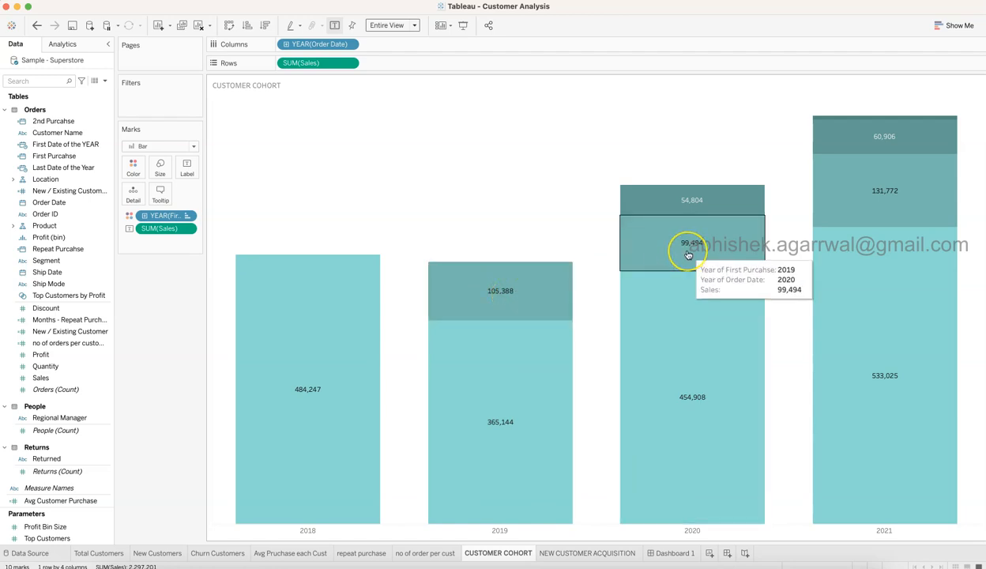
left_click(688, 255)
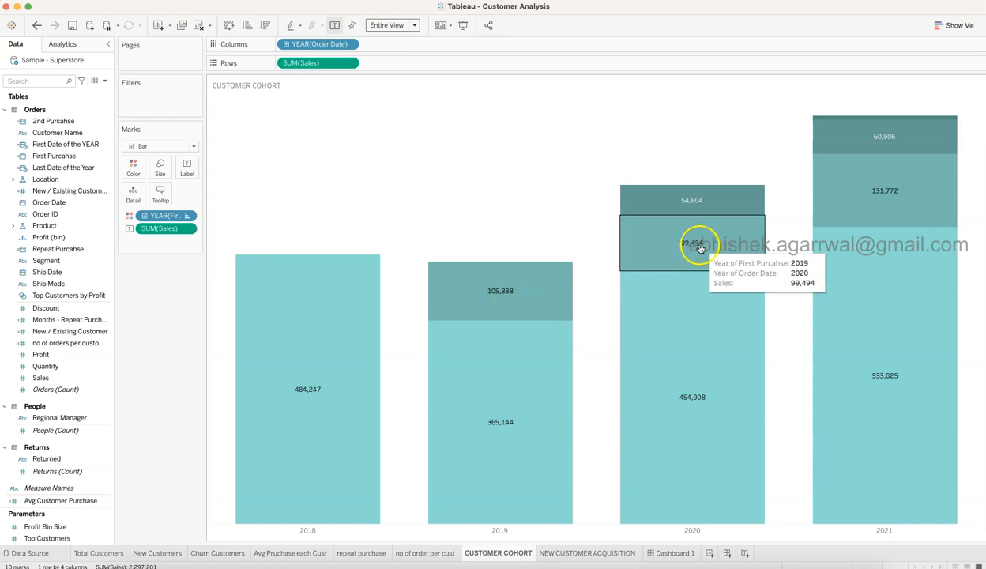
left_click(691, 530)
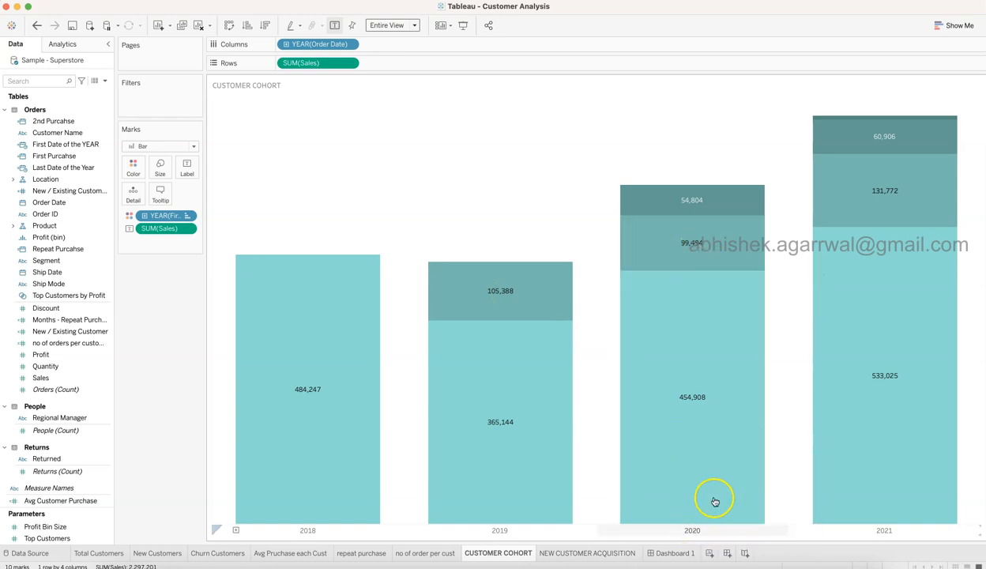
mouse_move(692, 203)
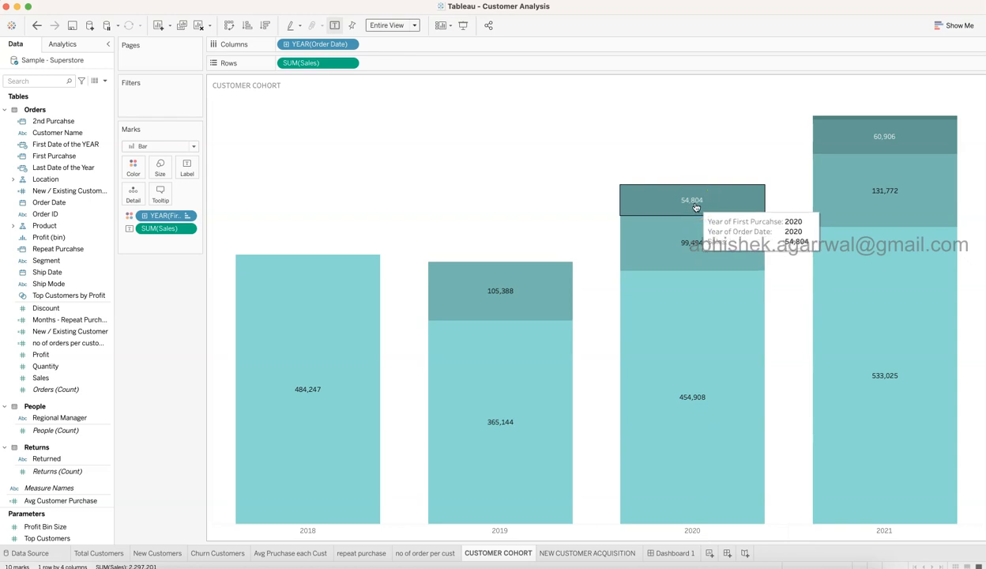
left_click(693, 204)
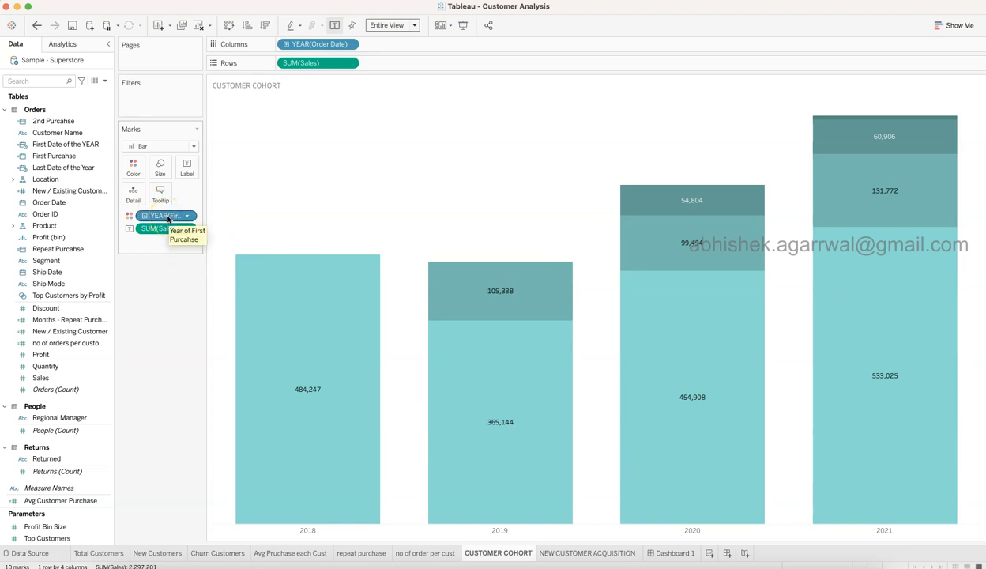
Widen the Marks card area to show the full YEAR(First Purcahse) field name and review that field's use on color.
left_click(79, 158)
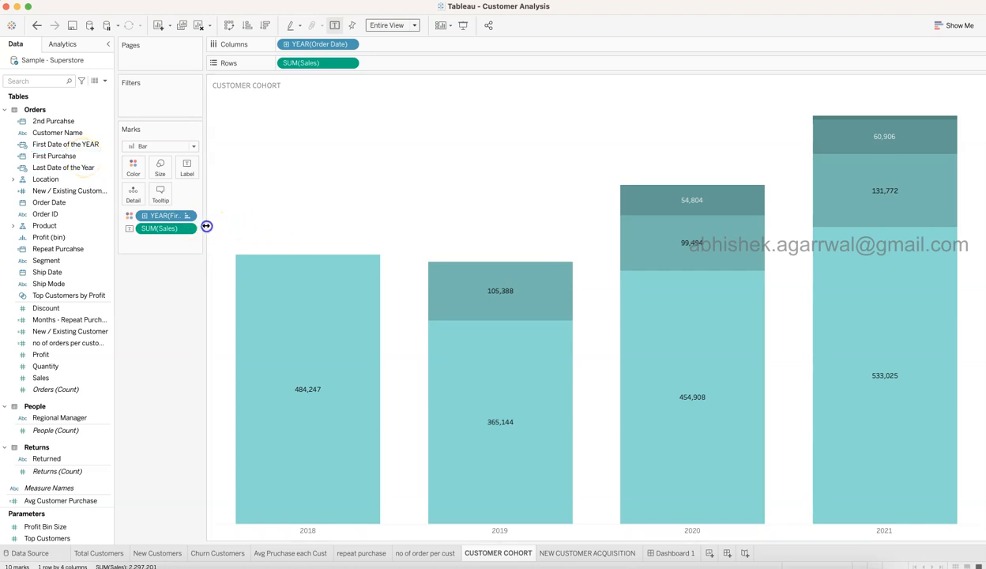
left_click_drag(207, 226, 284, 226)
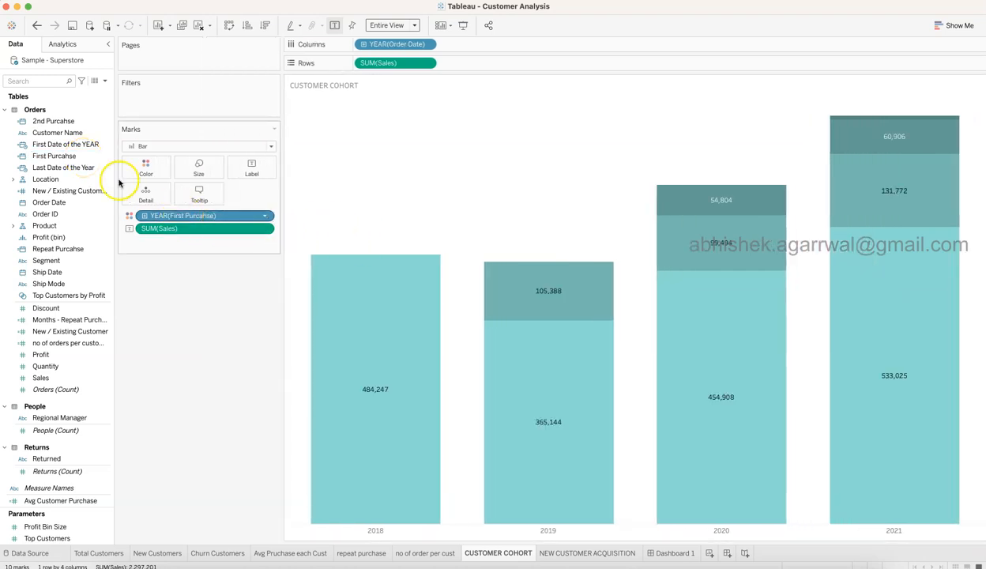
left_click(71, 160)
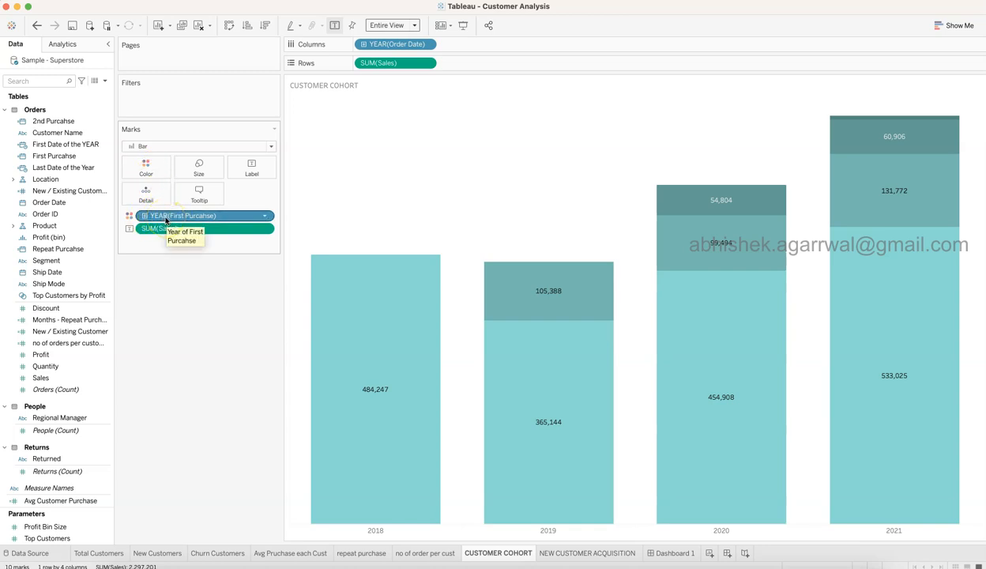
Inspect the 2021 bar's segment for customers first purchasing in 2018, and check the worksheet's fit setting.
mouse_move(879, 346)
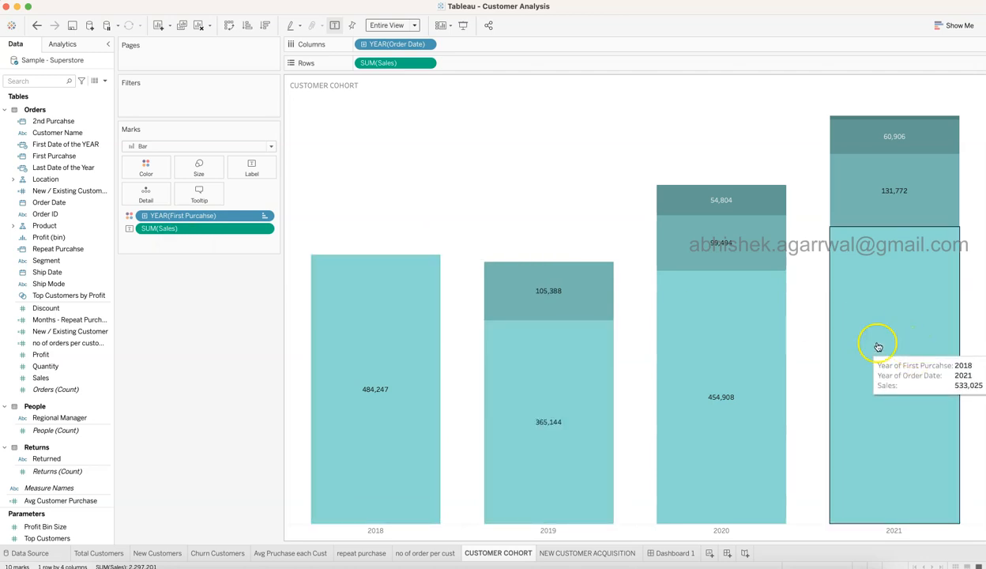
left_click(414, 26)
left_click(415, 29)
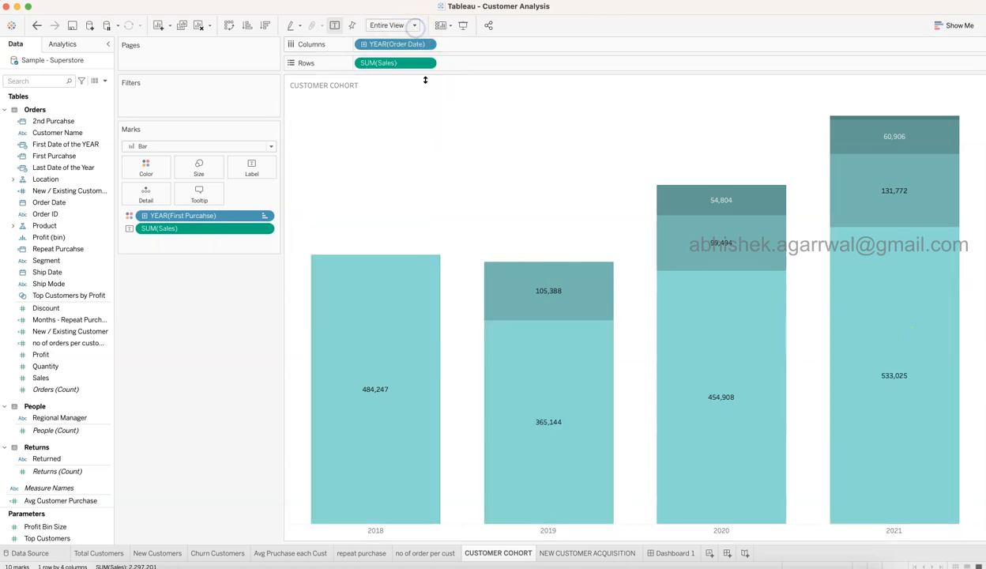
Switch to Dashboard 1 and review which years are chosen in the Year of Order Date filter.
left_click(676, 553)
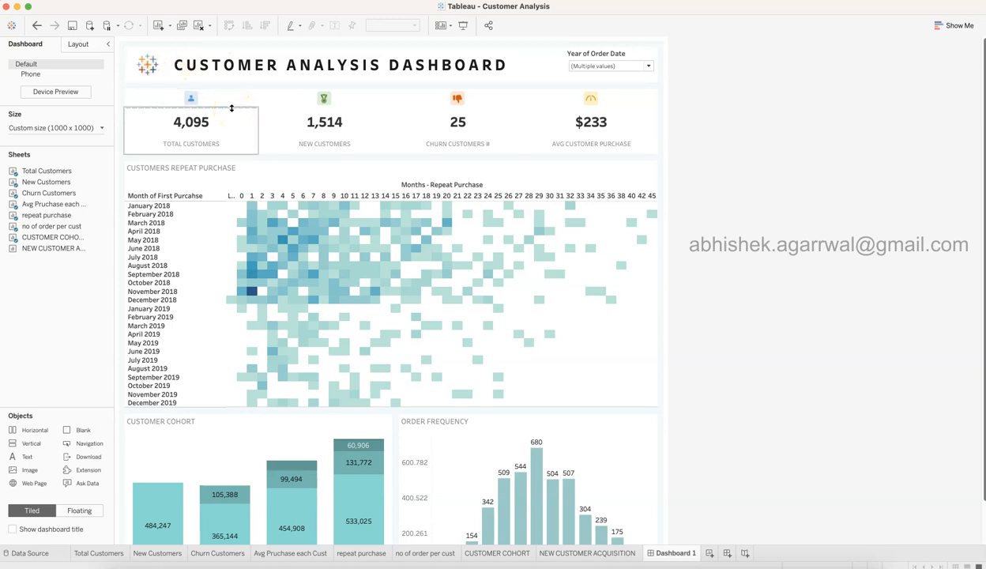
left_click(263, 70)
left_click(604, 57)
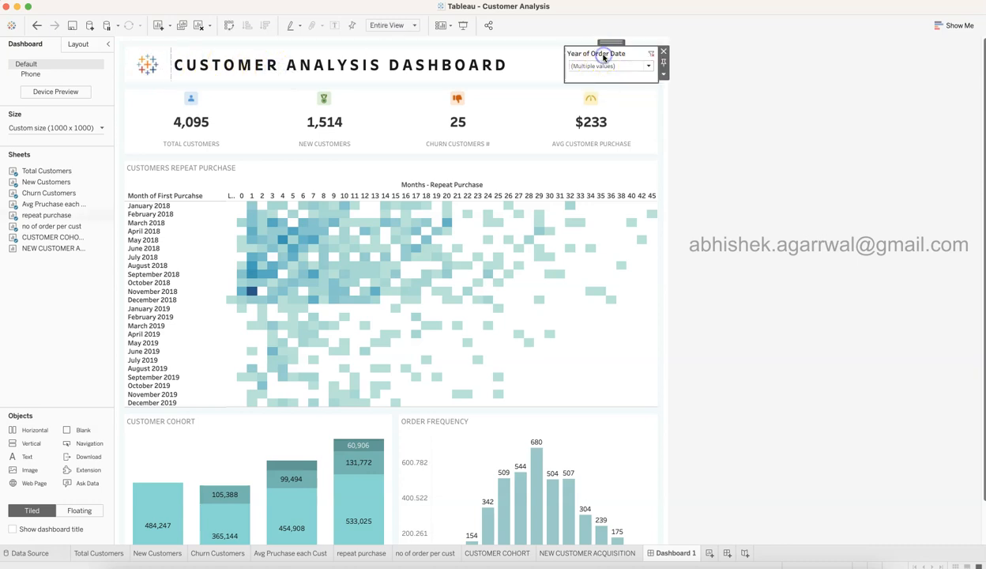
left_click(608, 66)
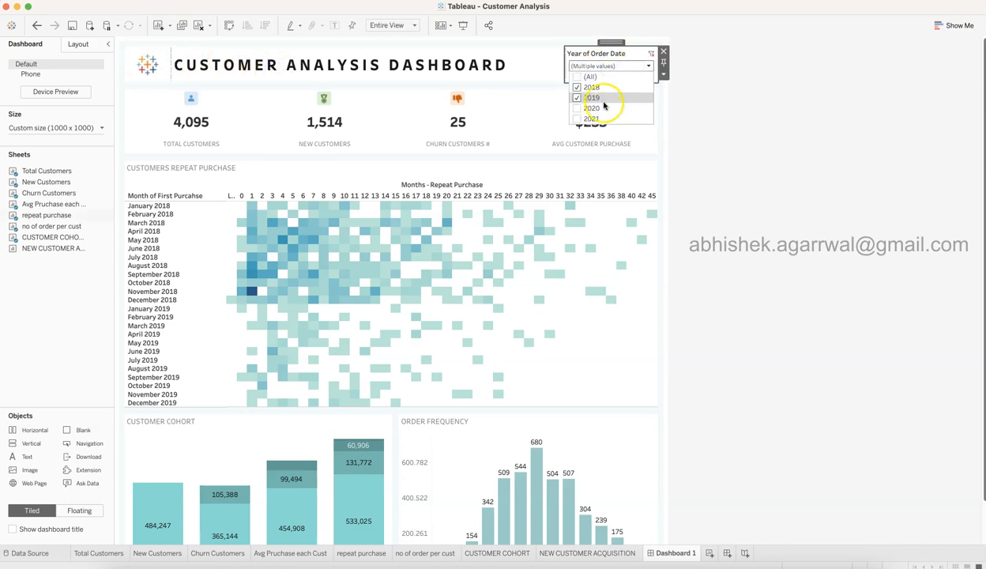
left_click(749, 189)
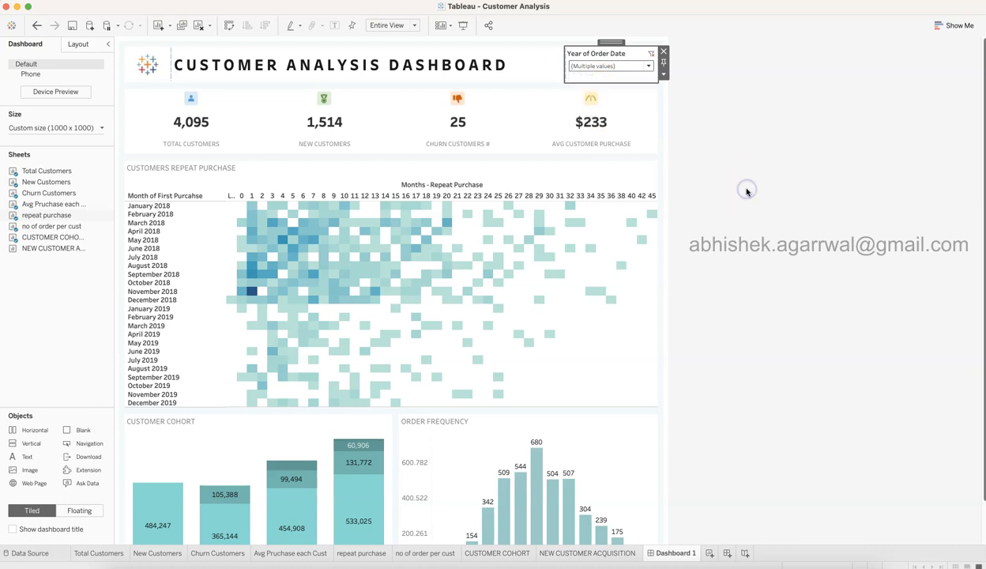
left_click(747, 191)
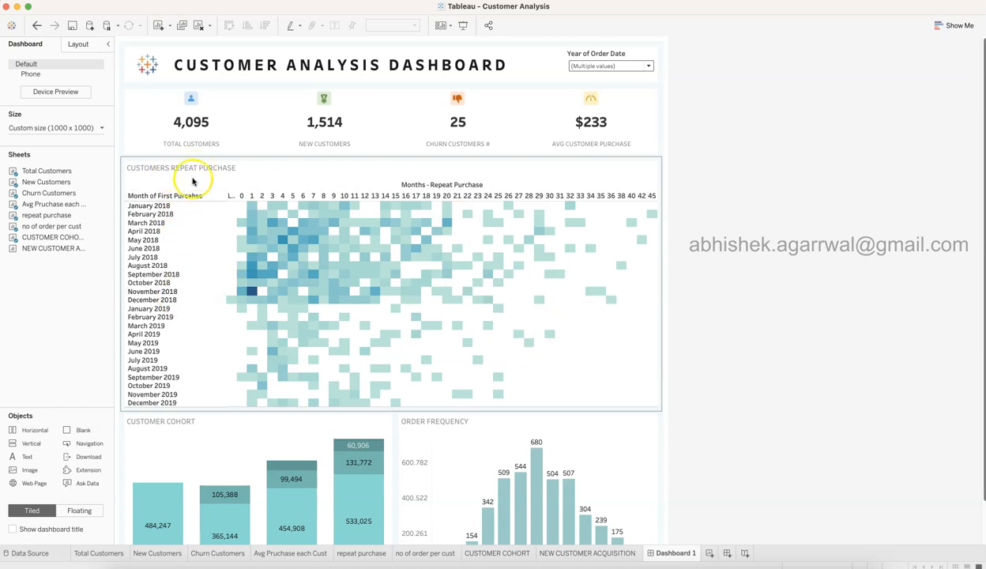
Inspect the November 2018 cell at month 1 in the repeat purchase heatmap, and view the cohort and order frequency charts.
mouse_move(61, 204)
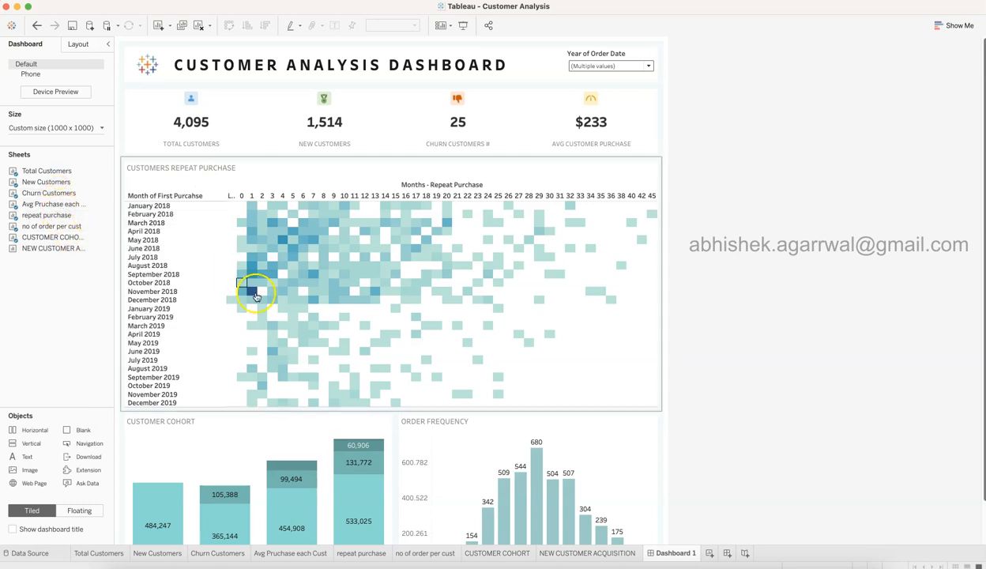
mouse_move(254, 296)
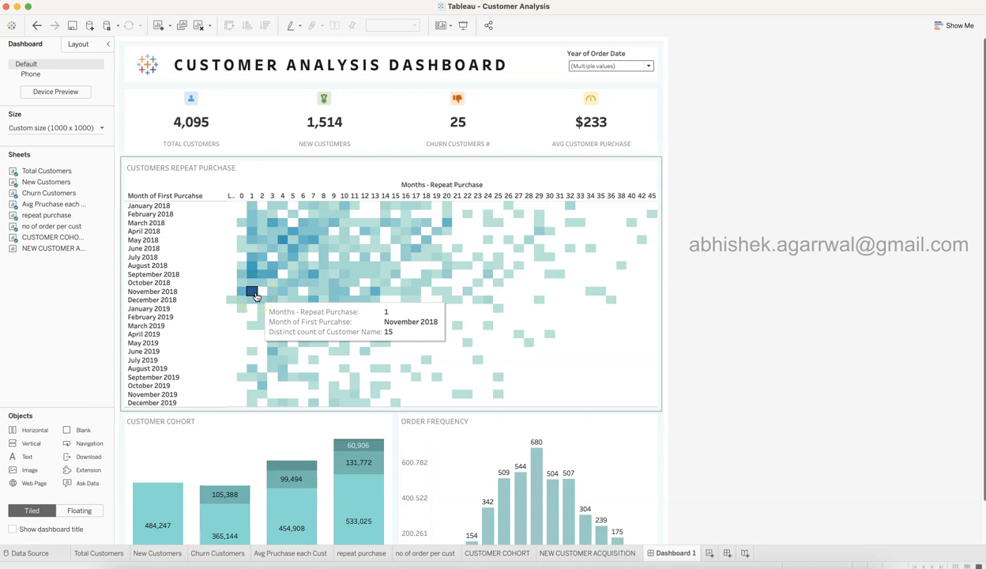
scroll(417, 348, "down", 2)
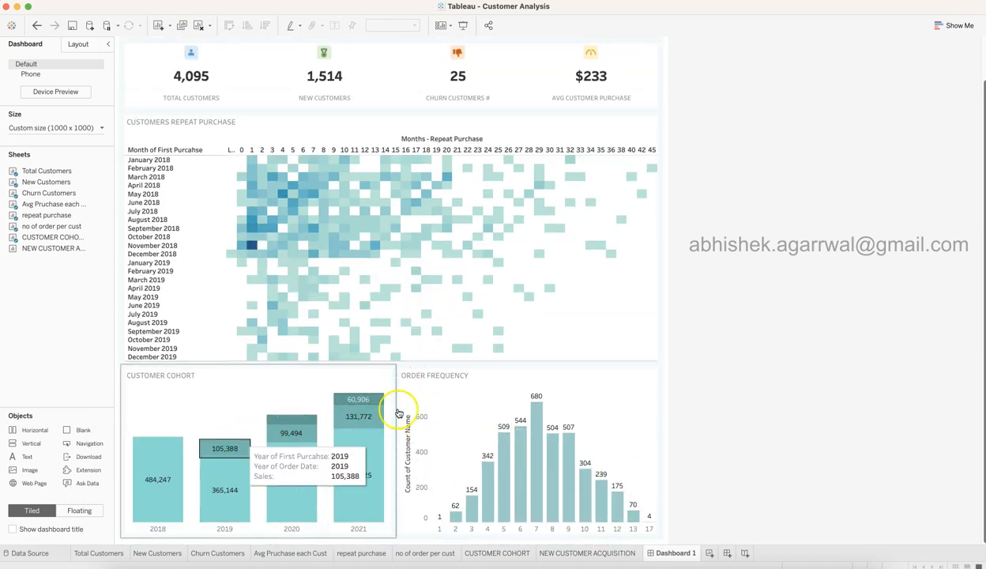
mouse_move(70, 237)
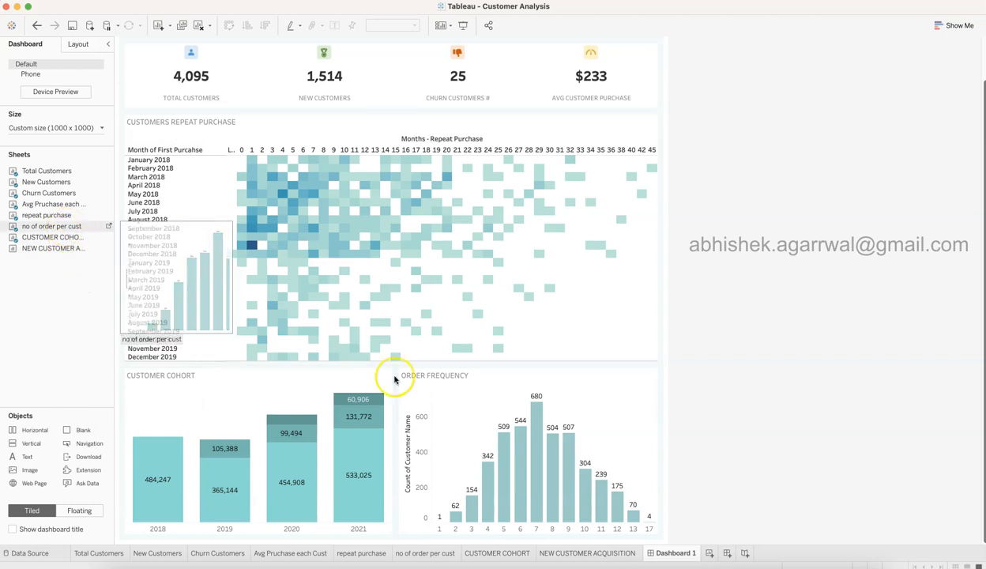
Select the order frequency, customer cohort and customers repeat purchase charts one by one to review their placement on the dashboard.
left_click(461, 403)
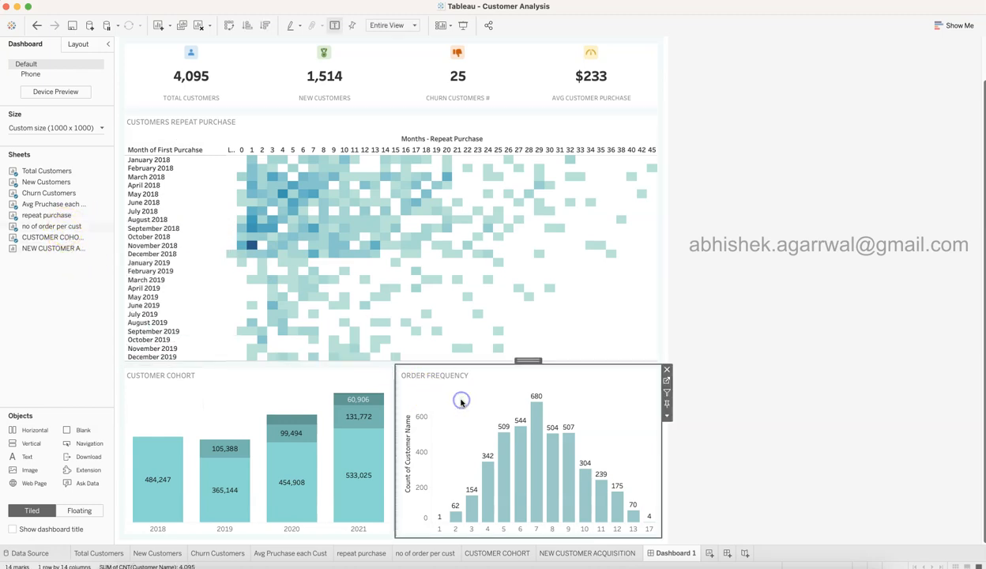
left_click(784, 285)
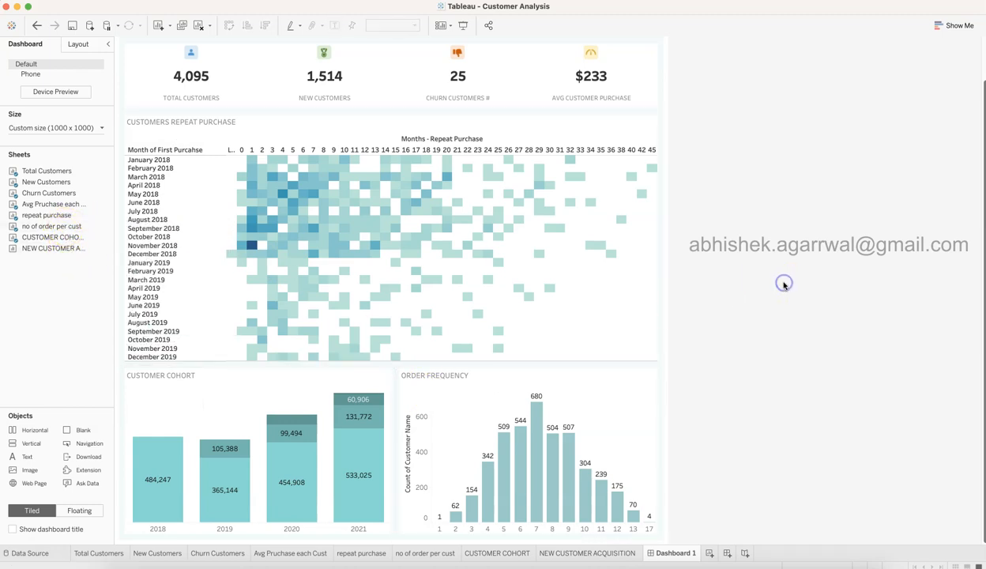
left_click(486, 397)
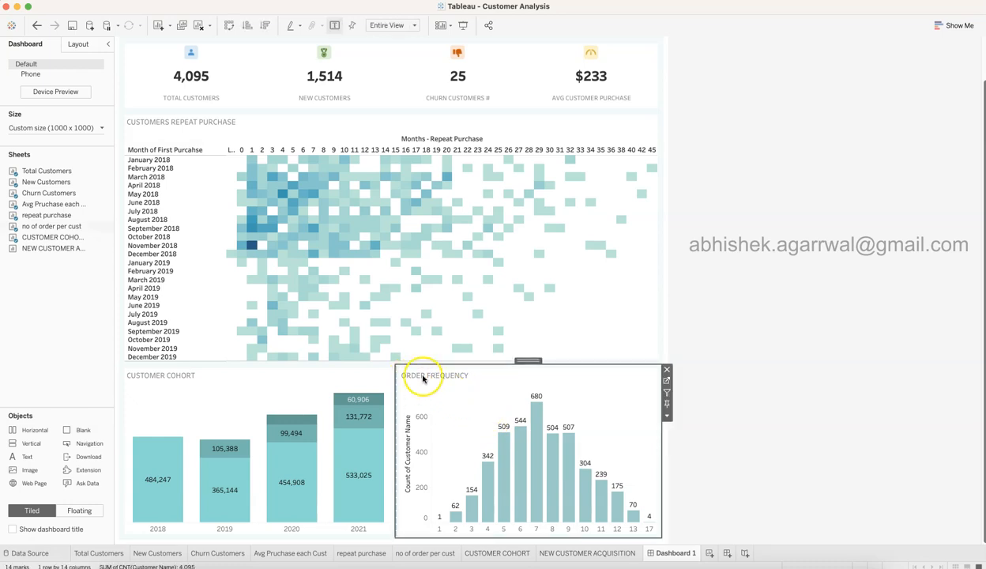
left_click(184, 376)
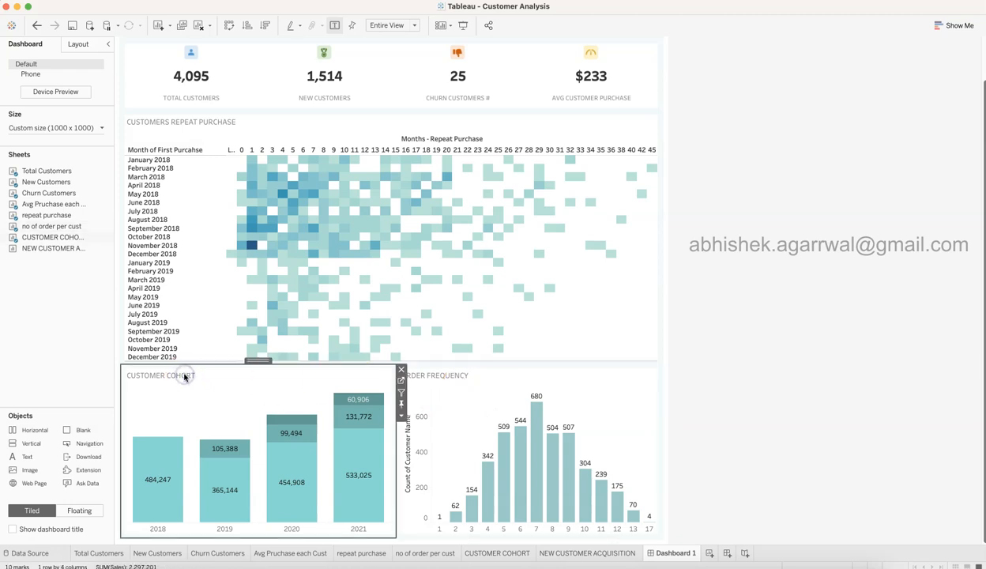
left_click(214, 128)
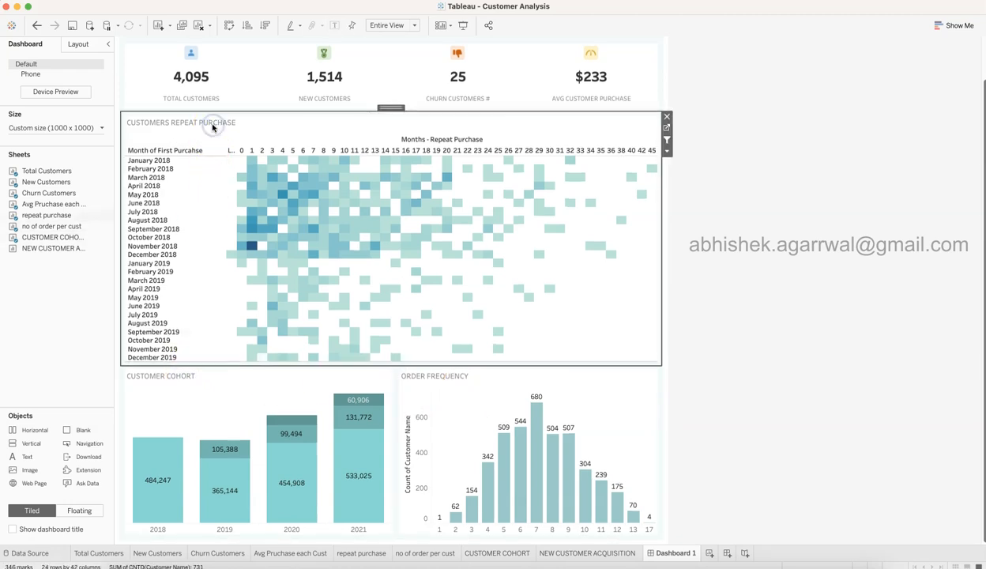
Review the background and padding layout settings of the repeat purchase, customer cohort and order frequency charts.
scroll(213, 128, "up", 1)
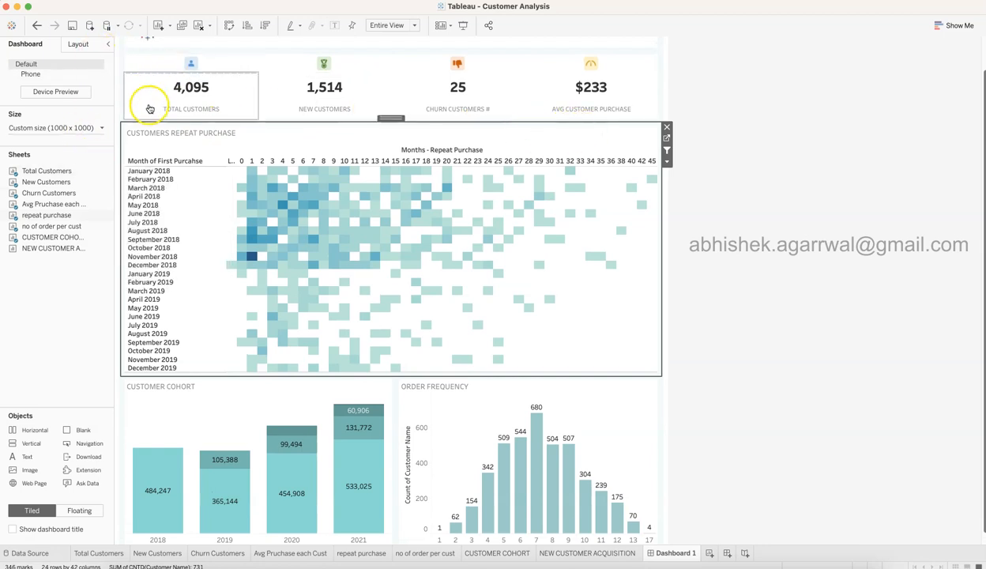
left_click(199, 130)
left_click(92, 49)
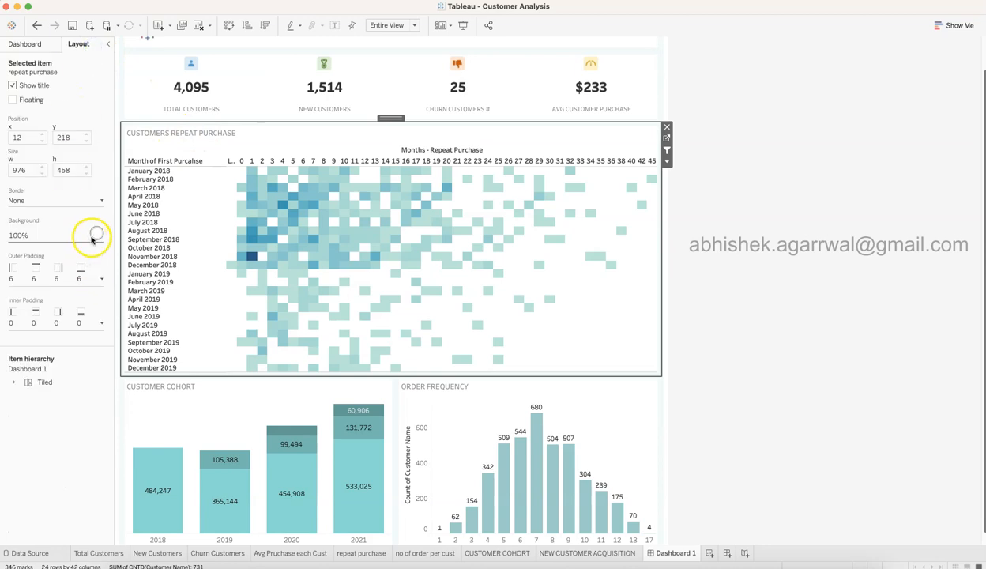
left_click(94, 234)
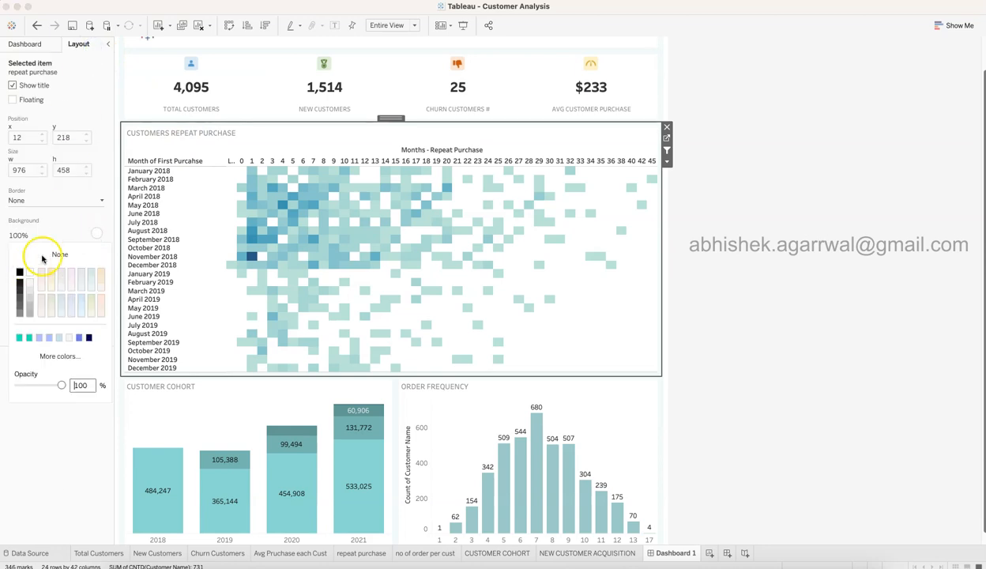
left_click(101, 219)
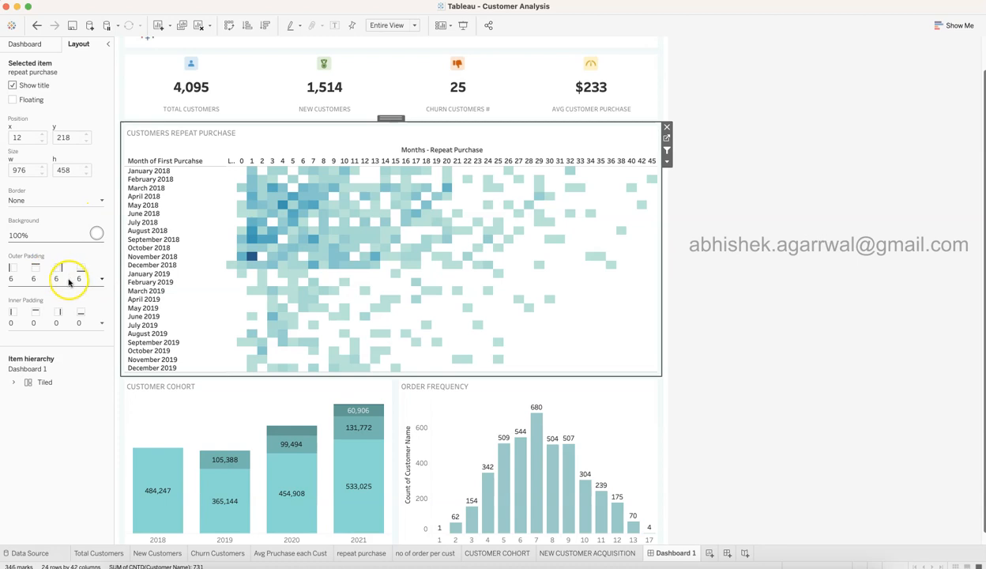
left_click(226, 417)
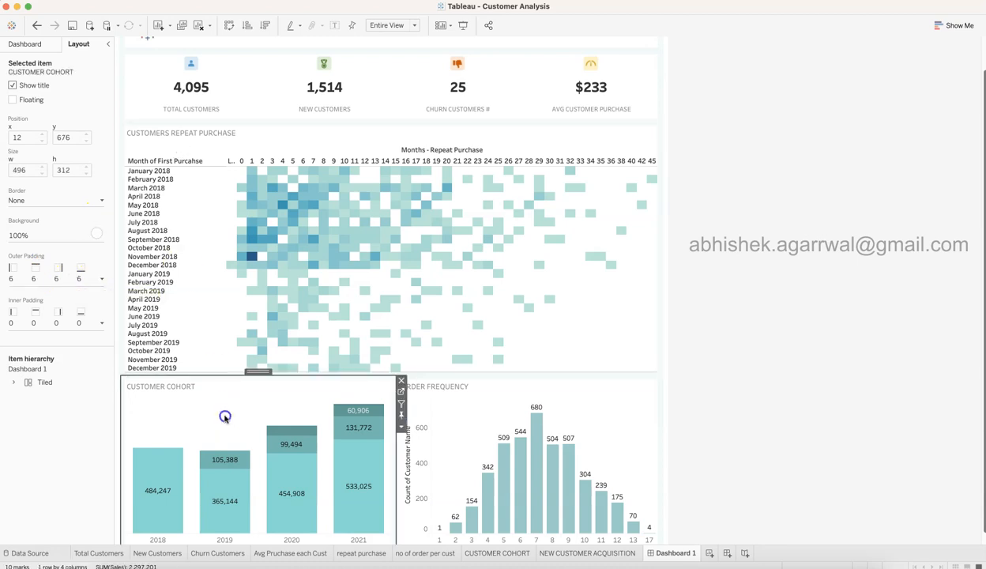
left_click(437, 391)
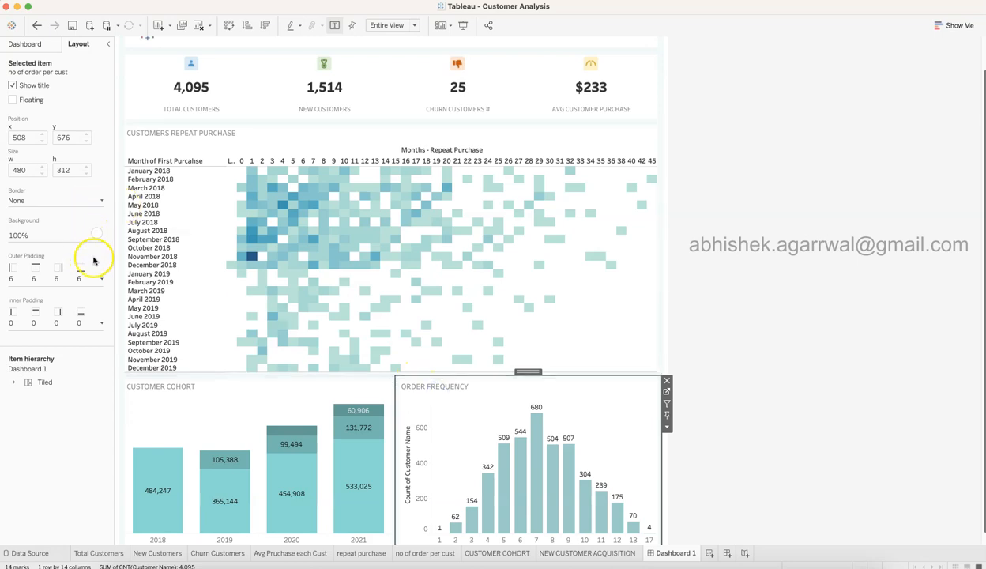
Select the parent containers of the Total Customers and New Customers KPIs and review their background and padding settings.
left_click(190, 62)
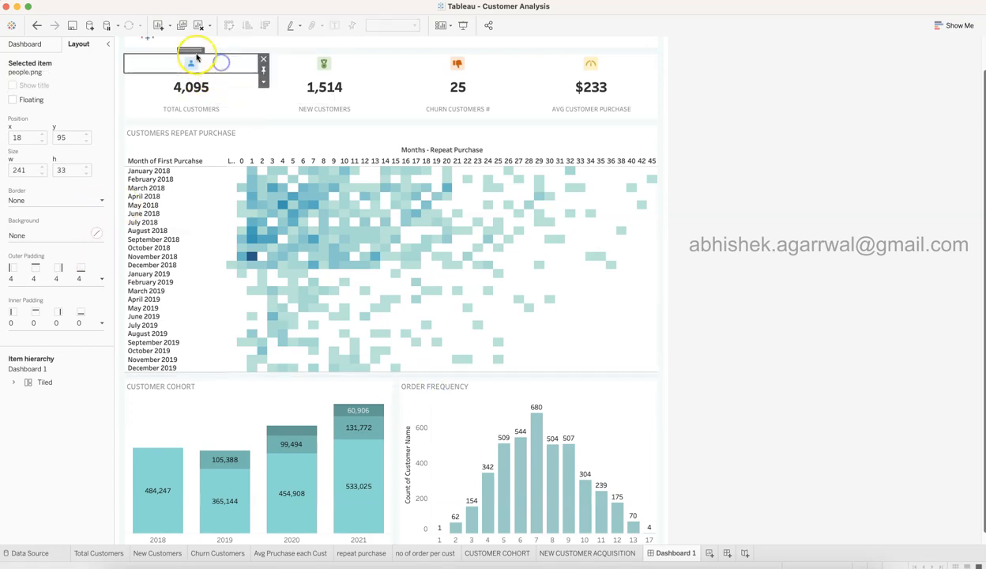
double_click(195, 49)
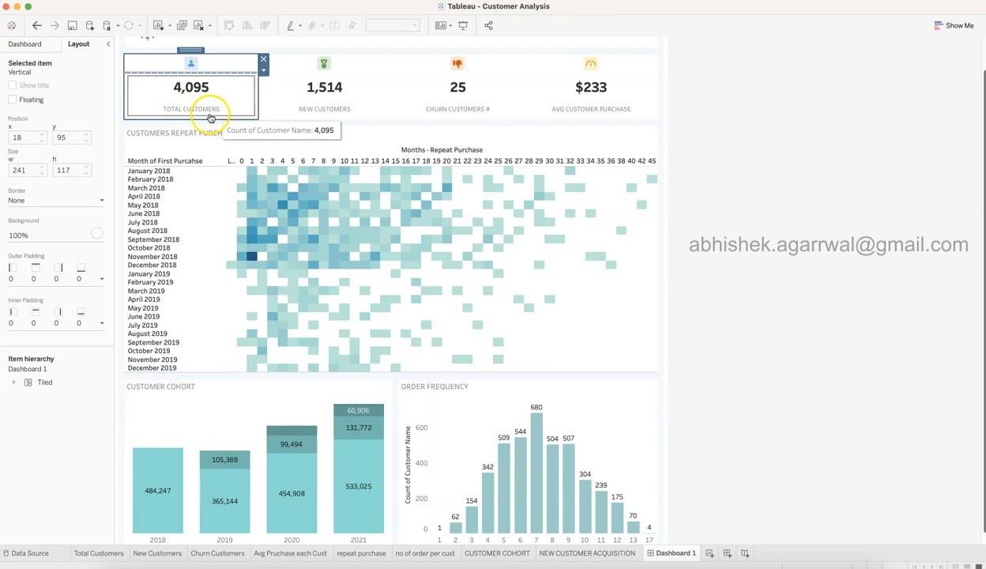
double_click(195, 50)
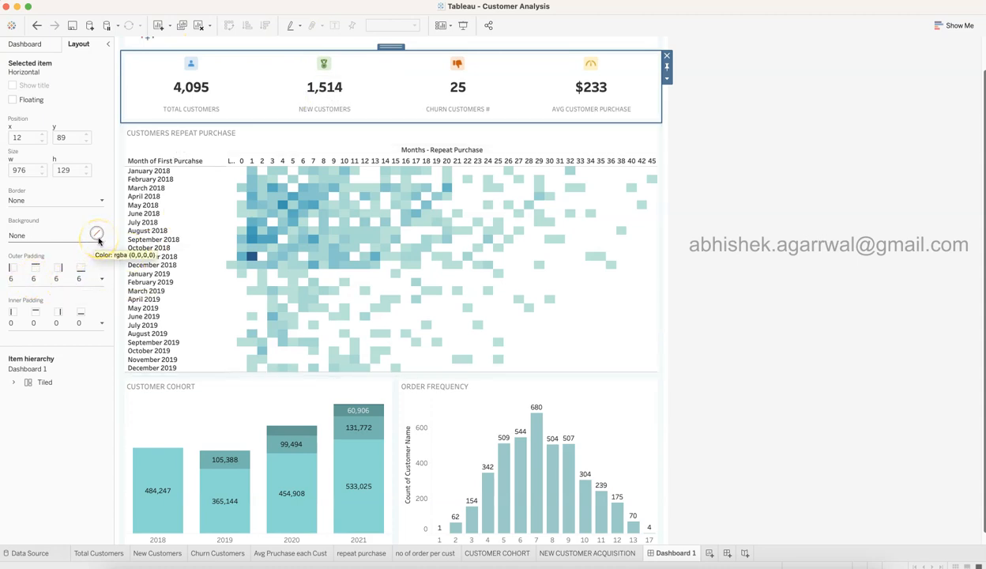
left_click(160, 64)
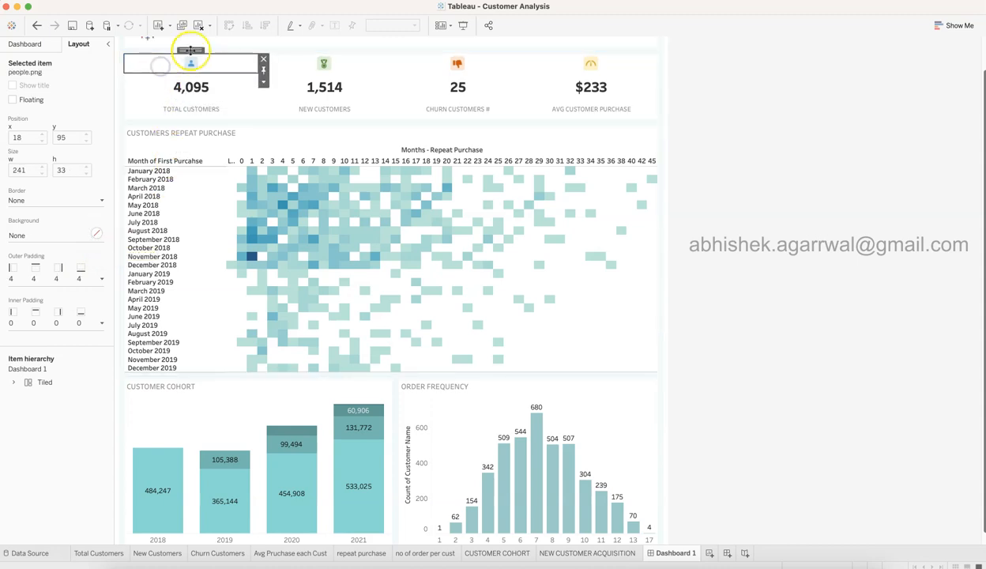
double_click(190, 50)
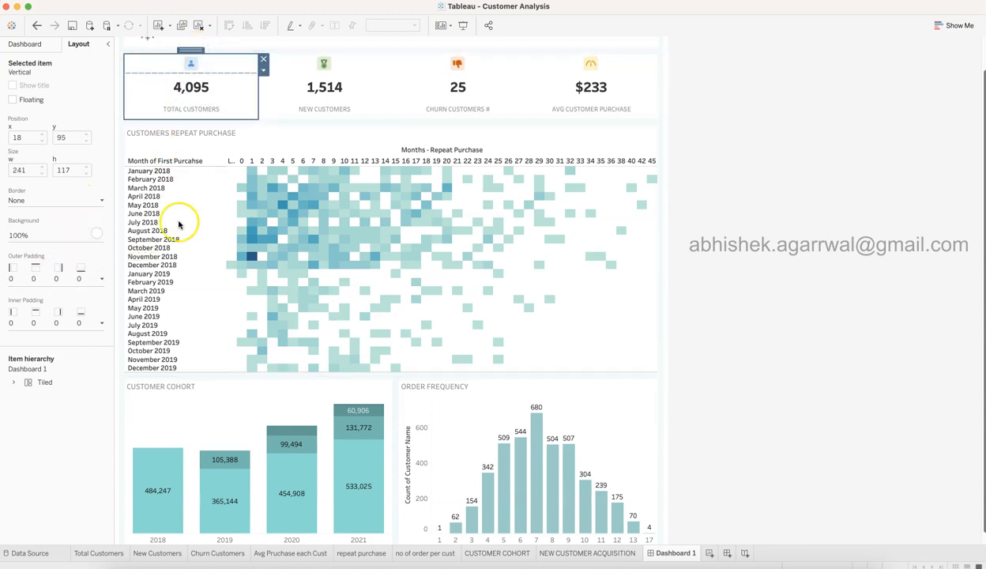
left_click(288, 67)
left_click_drag(323, 55, 326, 49)
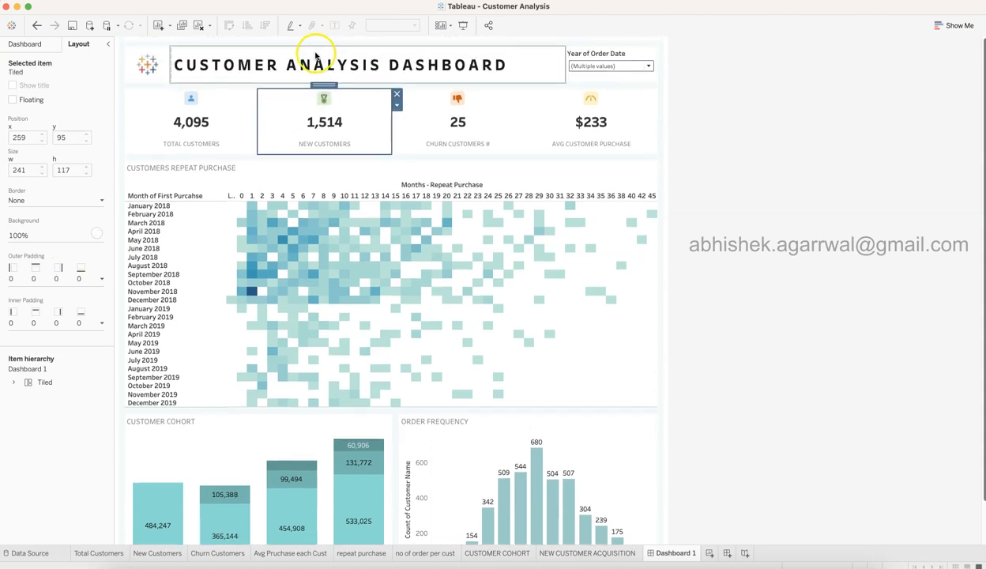
Check the layout settings of the dashboard title text and of the horizontal header container around it.
left_click(316, 56)
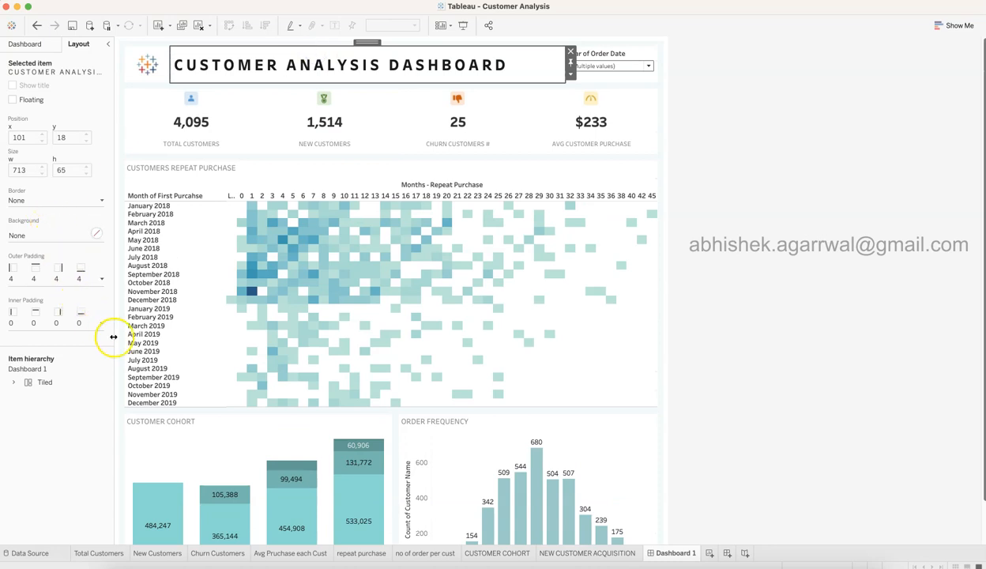
left_click(778, 233)
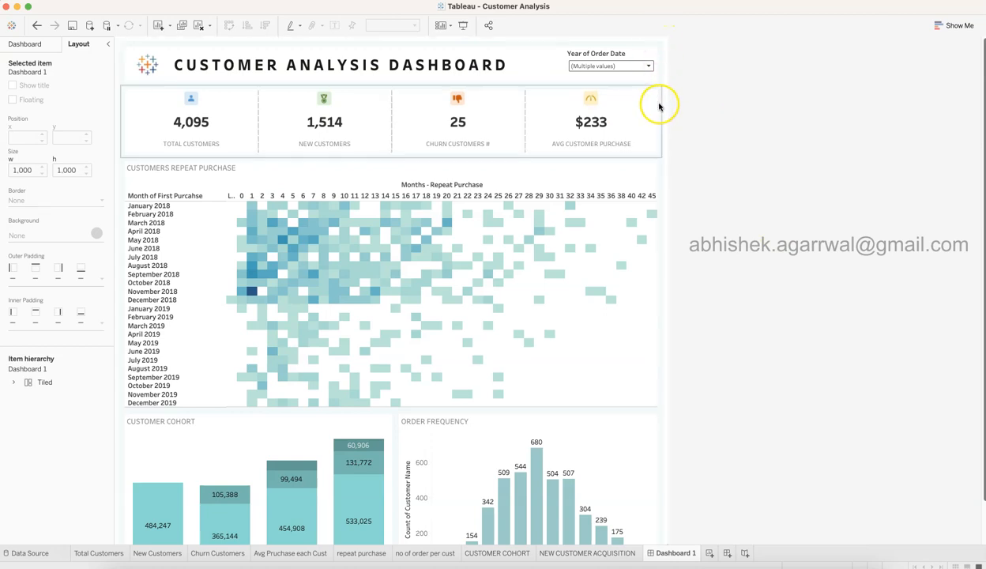
left_click(661, 47)
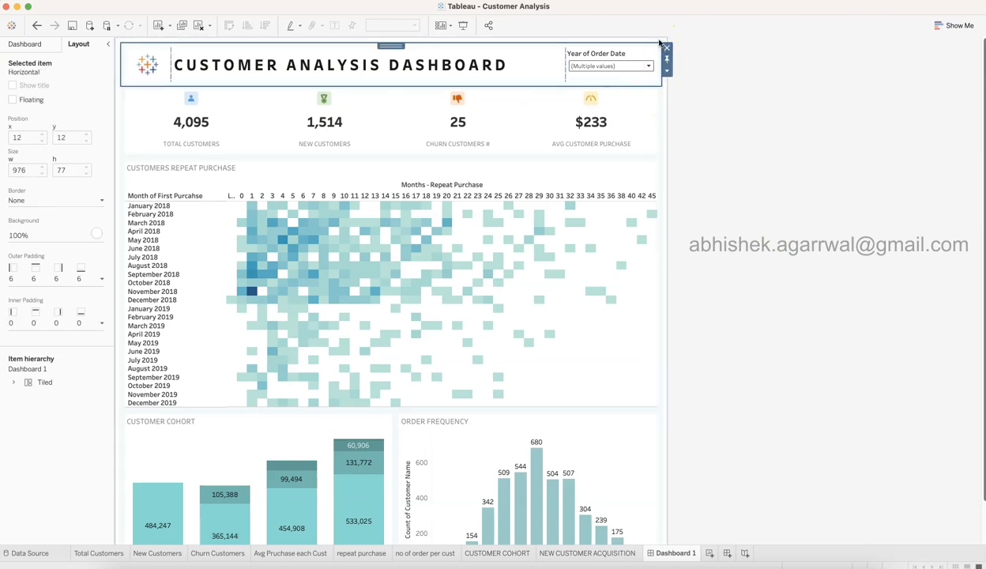
Select the outermost tiled container and check its padding and background color, leaving the color as it is.
left_click(660, 44)
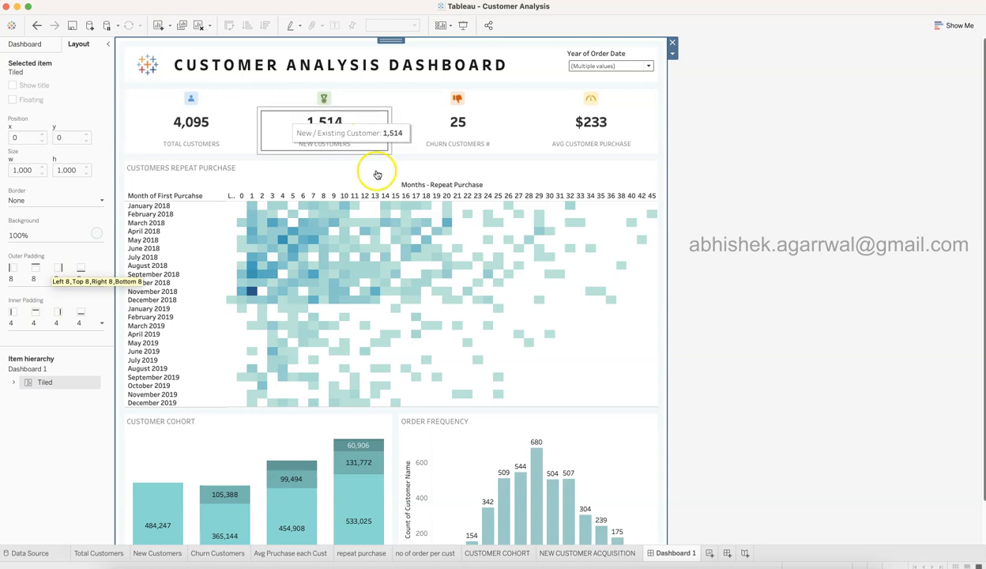
left_click(95, 233)
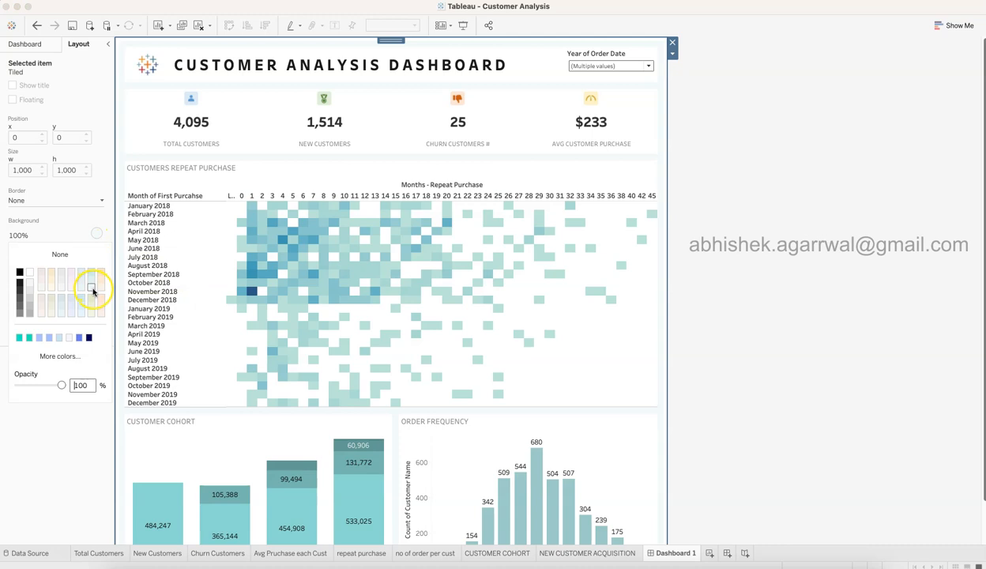
left_click(932, 259)
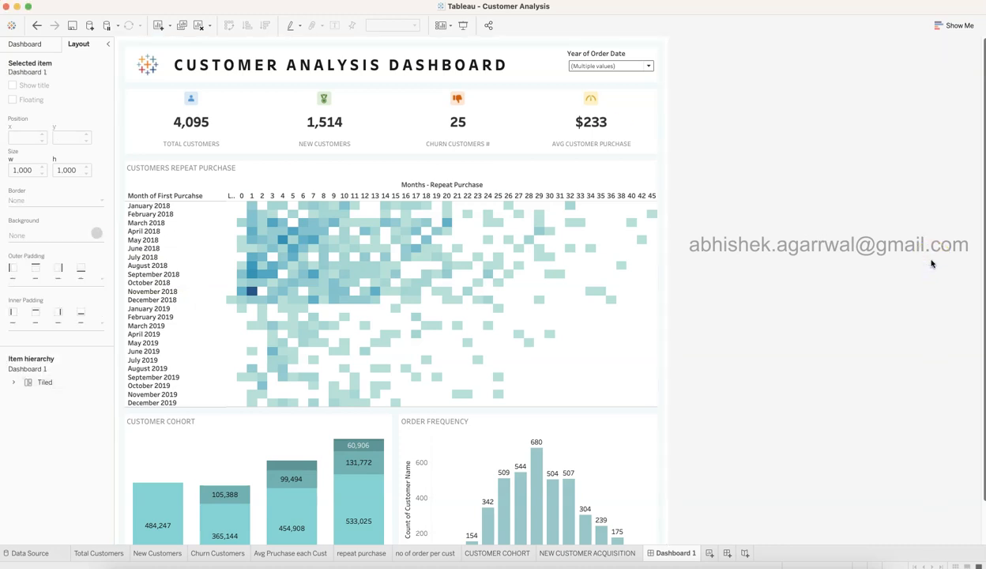